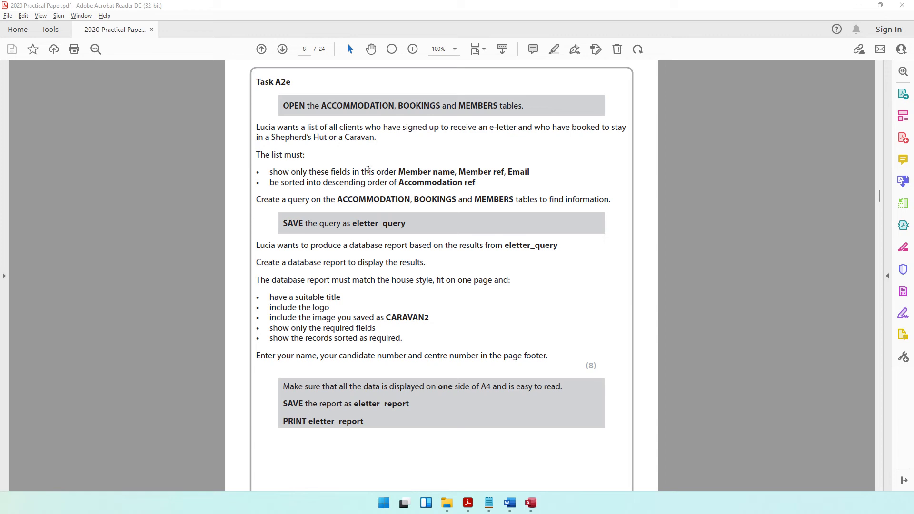
# - Read the Task A2e brief for the required tables and the client criteria on e-letter sign-up and accommodation type
pyautogui.moveTo(270, 81); pyautogui.dragTo(276, 82)
pyautogui.moveTo(350, 106); pyautogui.dragTo(364, 106)
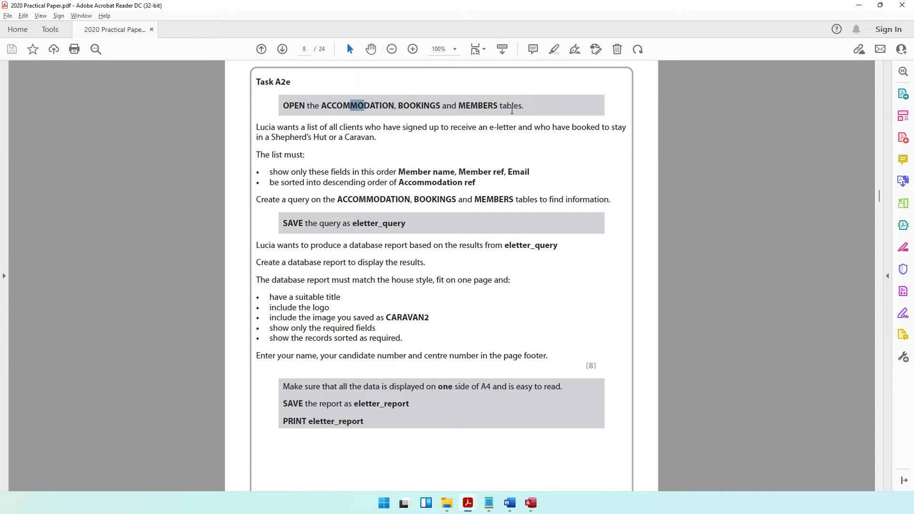
pyautogui.moveTo(307, 128); pyautogui.dragTo(507, 132)
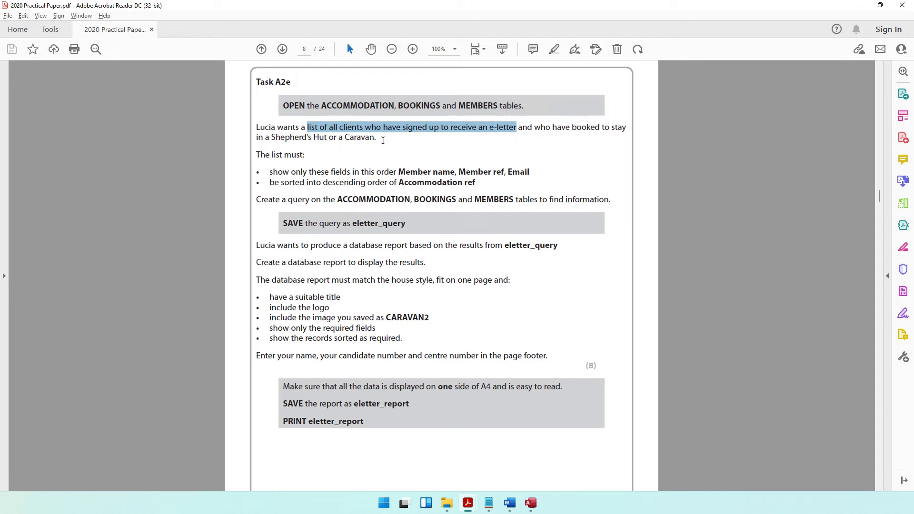
pyautogui.moveTo(533, 127); pyautogui.dragTo(381, 142)
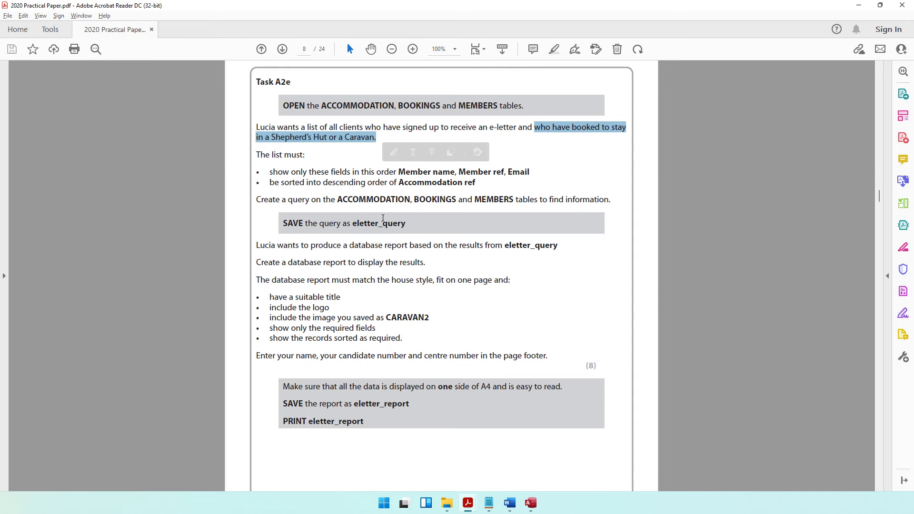
# - Switch to the CLUB DETAILS database in Access and create a new query in design view
pyautogui.click(471, 505)
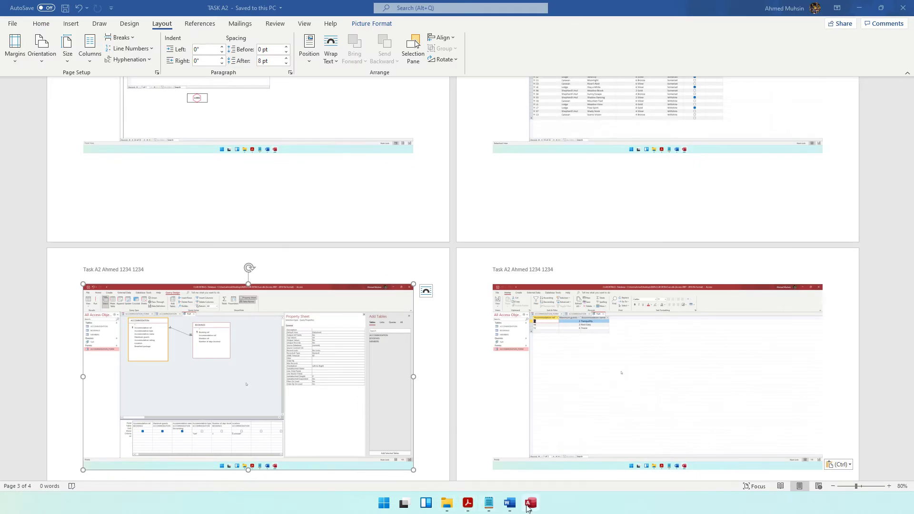
pyautogui.click(530, 502)
pyautogui.click(71, 24)
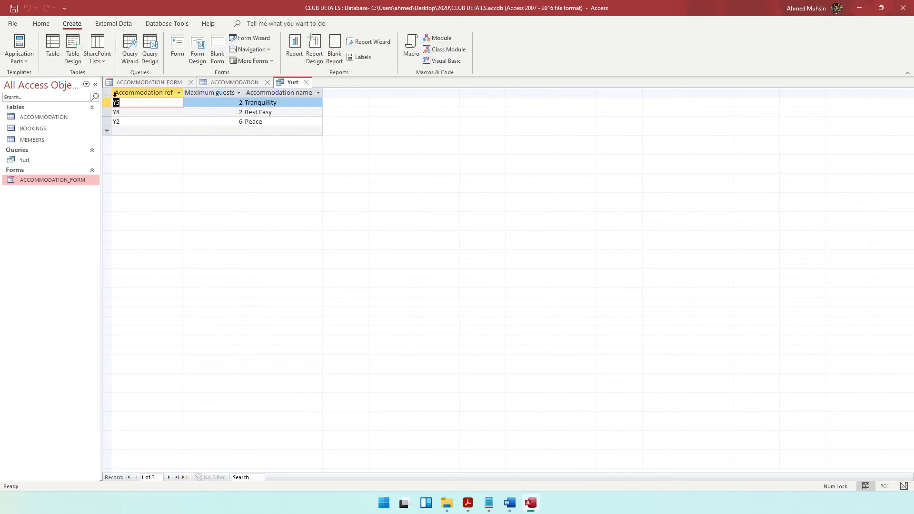
pyautogui.click(150, 48)
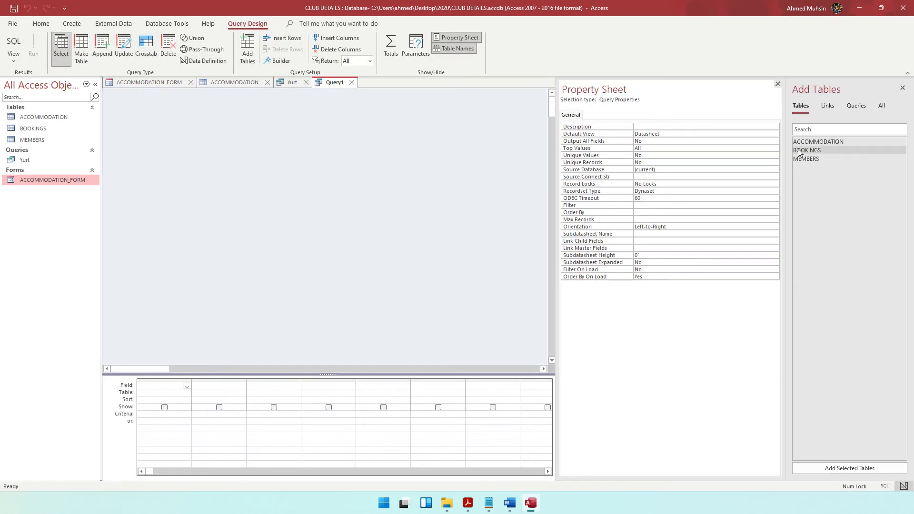
# - Check the brief for the query's source tables and add ACCOMMODATION, BOOKINGS and MEMBERS to the query
pyautogui.click(468, 503)
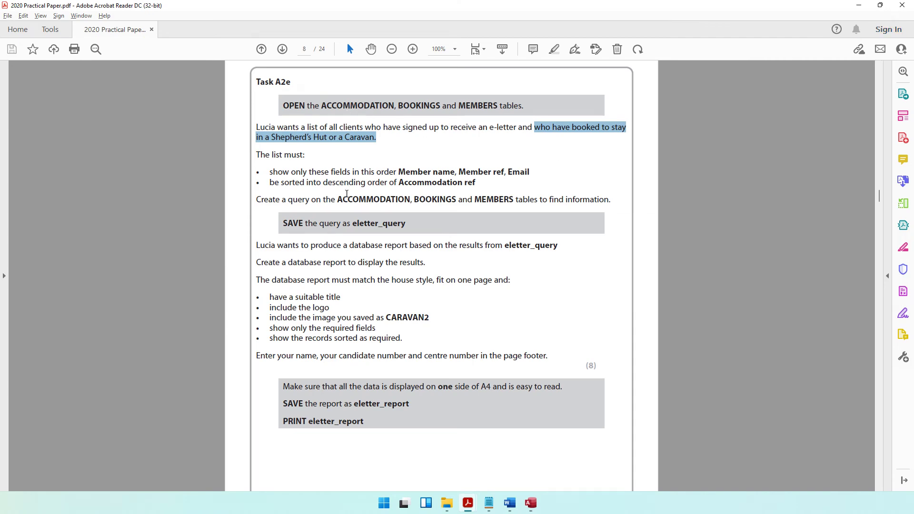
pyautogui.click(338, 200)
pyautogui.moveTo(339, 200); pyautogui.dragTo(514, 200)
pyautogui.click(860, 6)
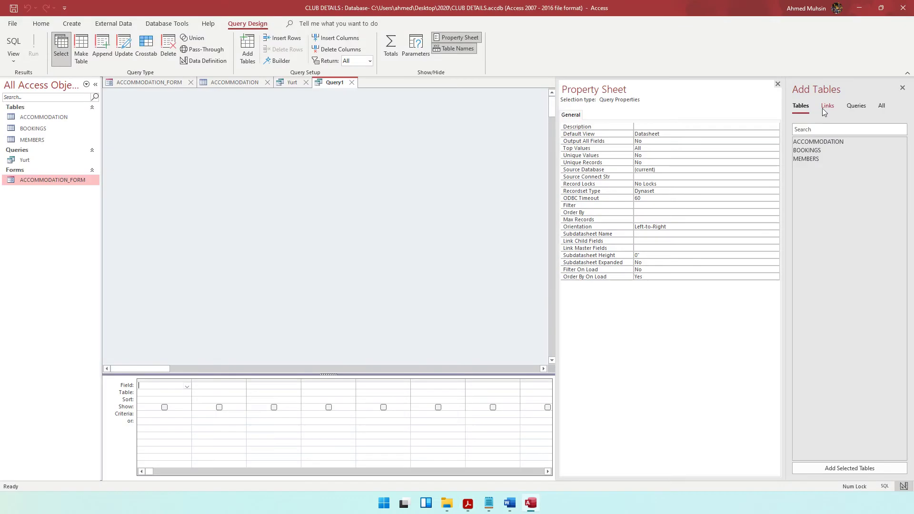
pyautogui.doubleClick(809, 141)
pyautogui.doubleClick(807, 150)
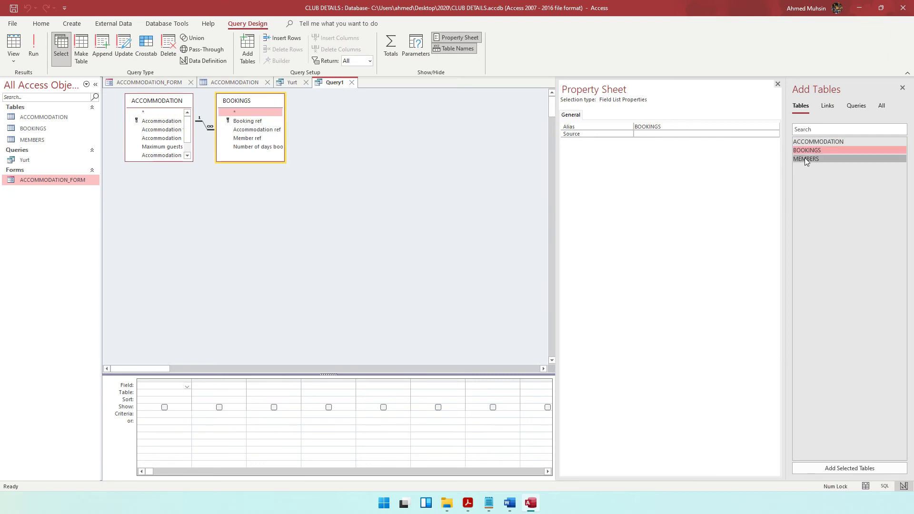
pyautogui.doubleClick(806, 159)
# - Spread out and enlarge the three table boxes in the query design so their field lists are easier to read
pyautogui.moveTo(361, 102); pyautogui.dragTo(444, 123)
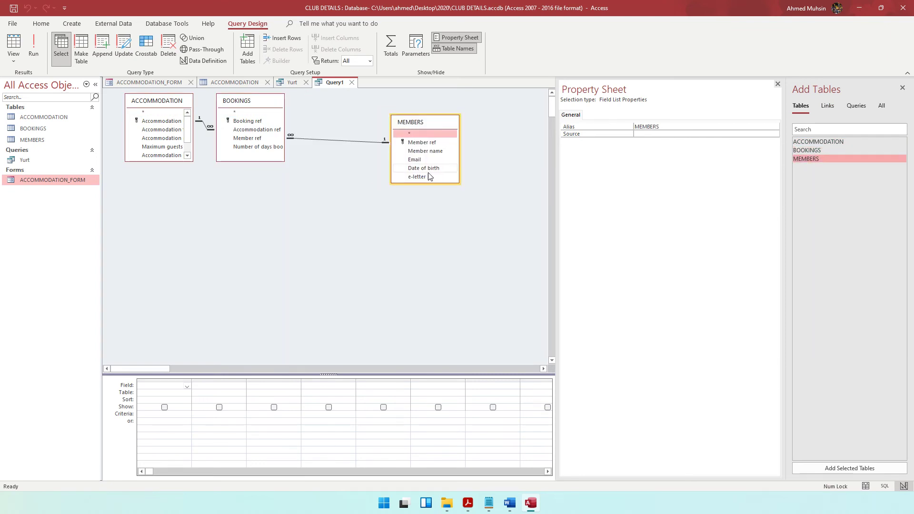
pyautogui.moveTo(425, 185); pyautogui.dragTo(422, 226)
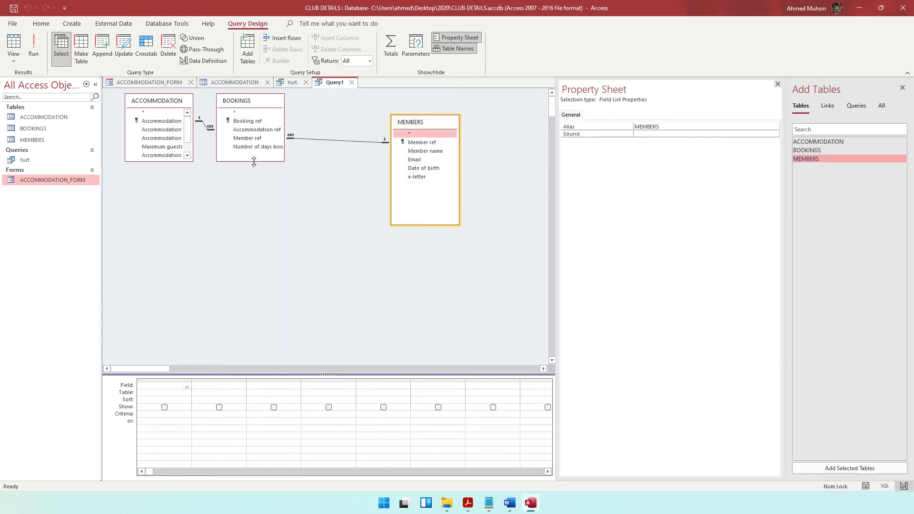
pyautogui.moveTo(251, 161); pyautogui.dragTo(250, 192)
pyautogui.moveTo(256, 100); pyautogui.dragTo(291, 118)
pyautogui.moveTo(164, 162); pyautogui.dragTo(165, 218)
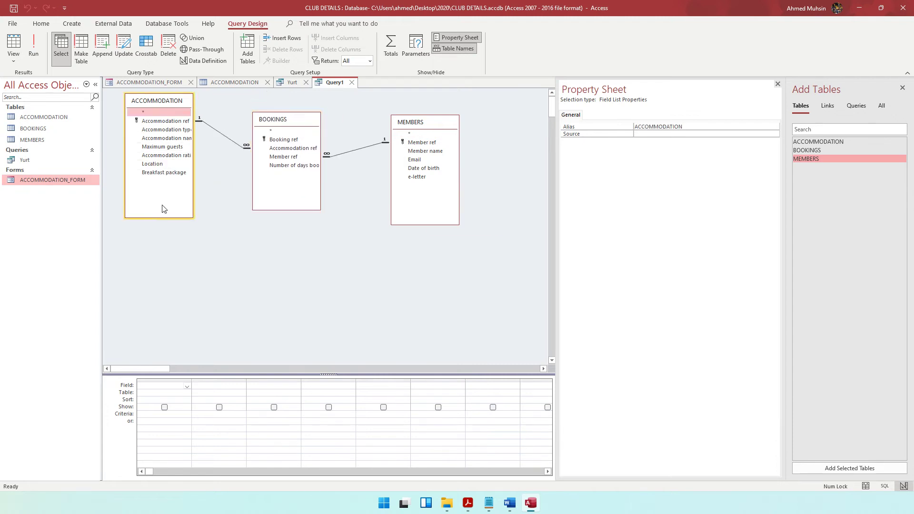
pyautogui.moveTo(193, 186); pyautogui.dragTo(220, 187)
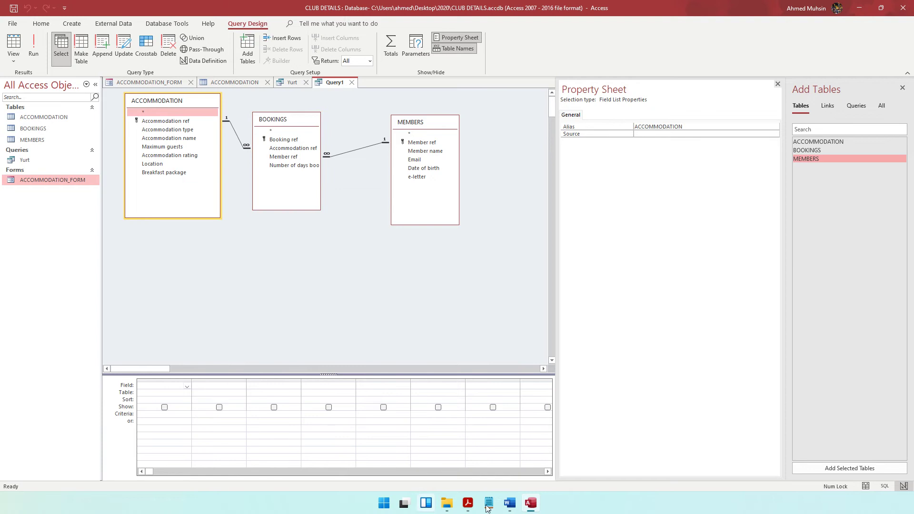
# - Following the field order in the brief, add Member name from MEMBERS, Member ref from BOOKINGS and Email from MEMBERS to the query
pyautogui.click(468, 503)
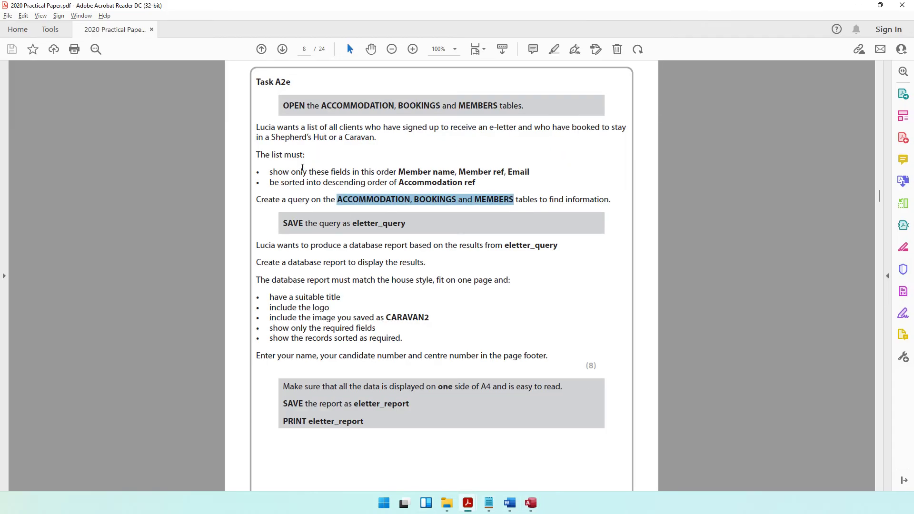
pyautogui.moveTo(291, 172); pyautogui.dragTo(411, 174)
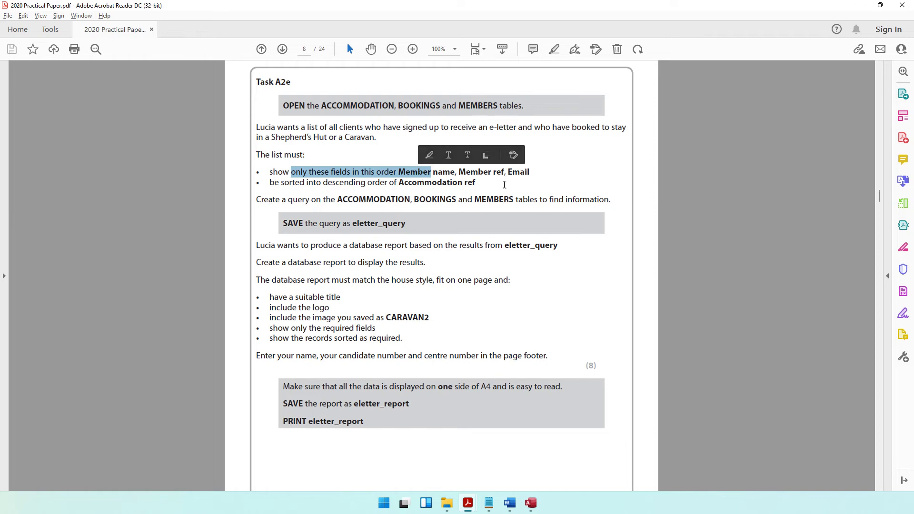
pyautogui.click(858, 6)
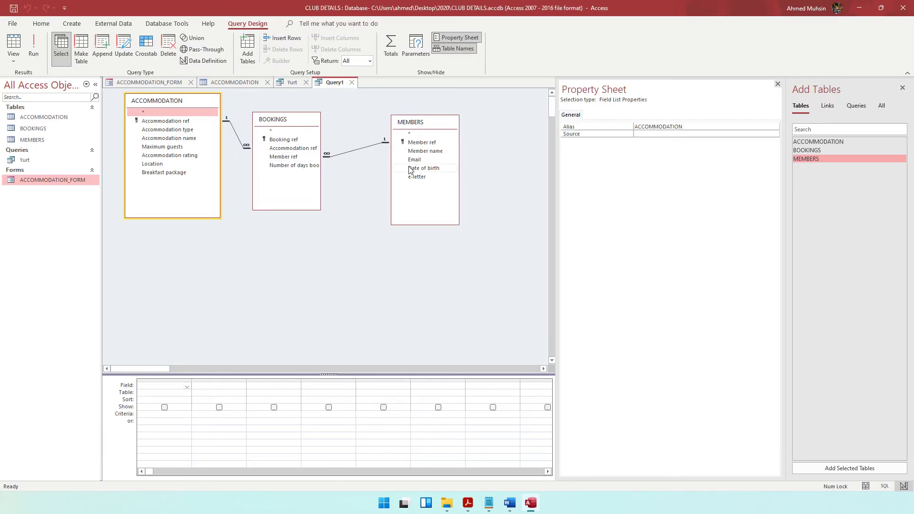
pyautogui.doubleClick(422, 151)
pyautogui.doubleClick(284, 157)
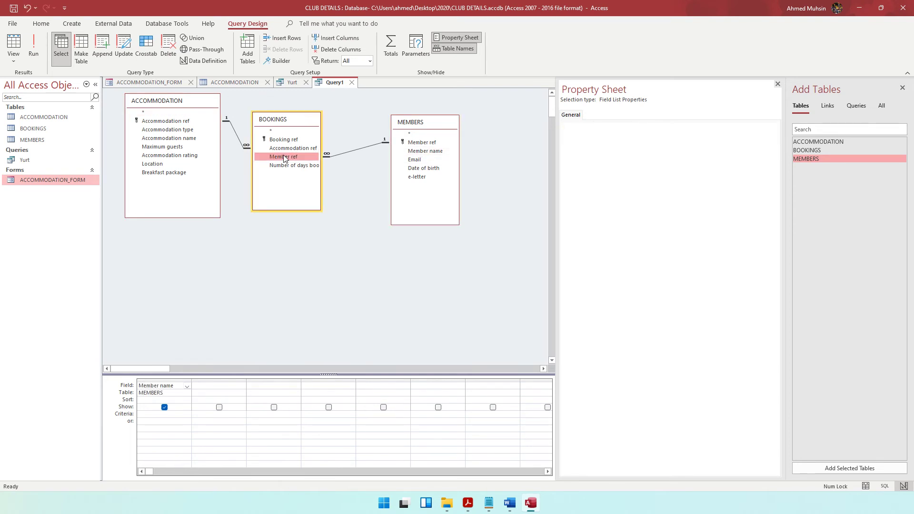
pyautogui.doubleClick(414, 160)
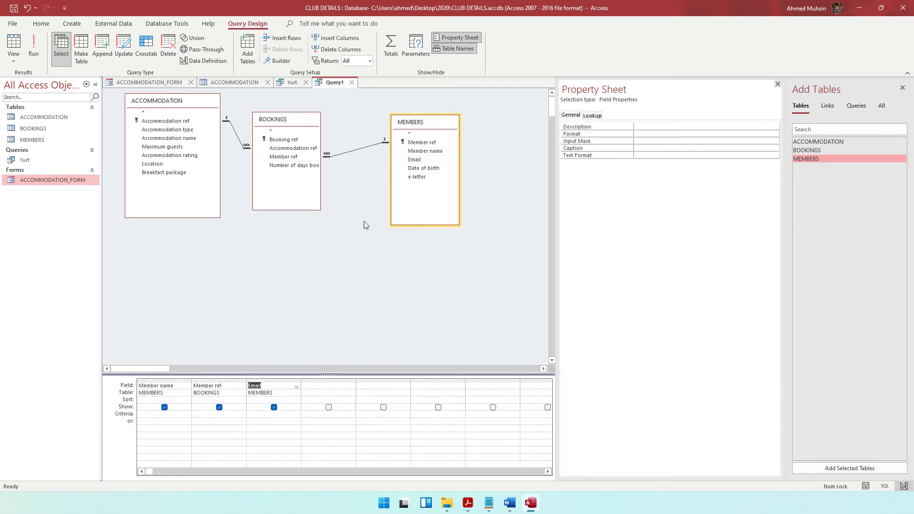
# - As the brief's sort rule requires, add Accommodation ref from BOOKINGS as a hidden query field sorted in descending order
pyautogui.click(468, 503)
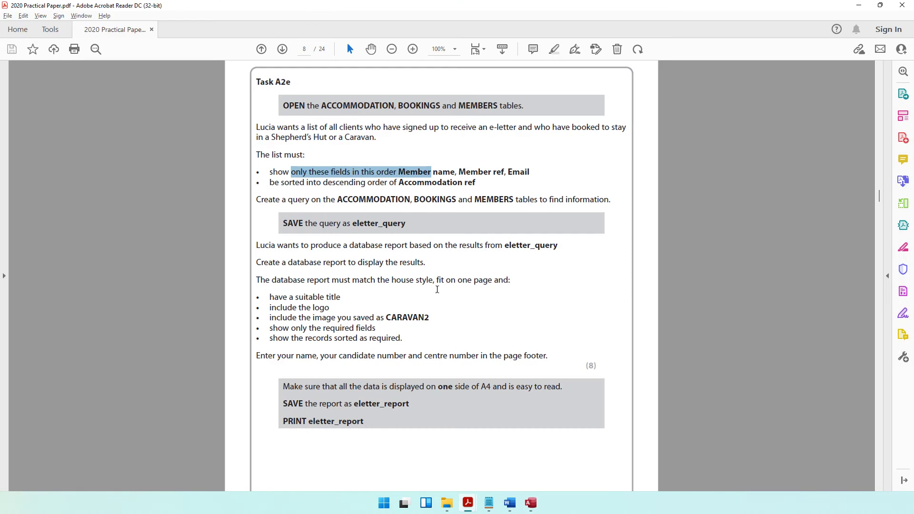
pyautogui.moveTo(368, 183); pyautogui.dragTo(482, 184)
pyautogui.hotkey('alt', 'Tab')
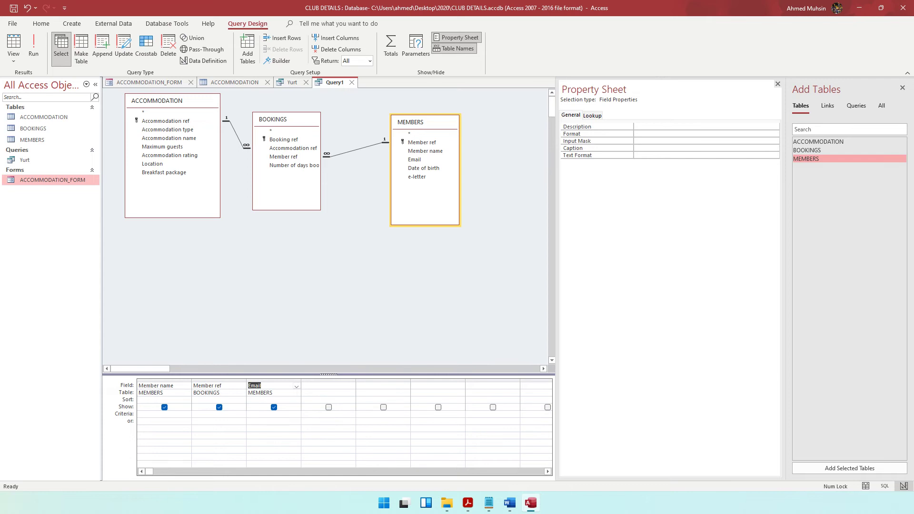
pyautogui.click(468, 503)
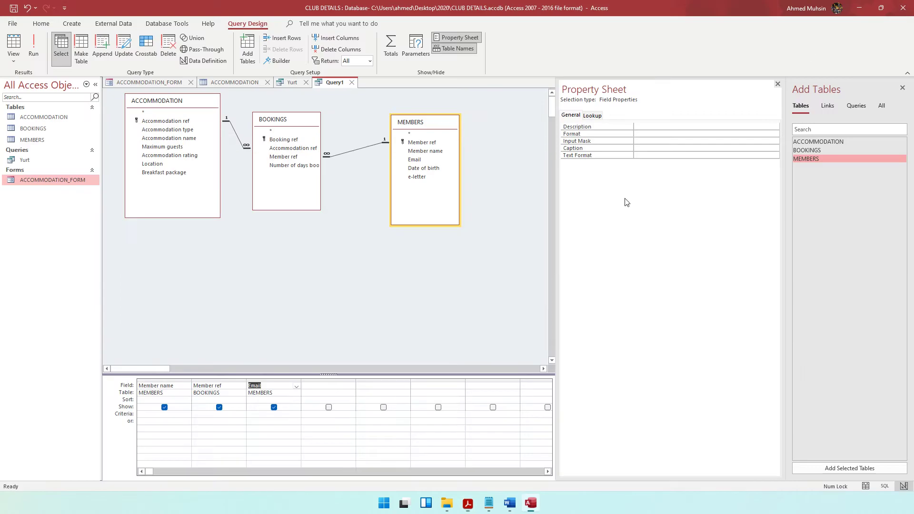
pyautogui.click(859, 5)
pyautogui.click(332, 385)
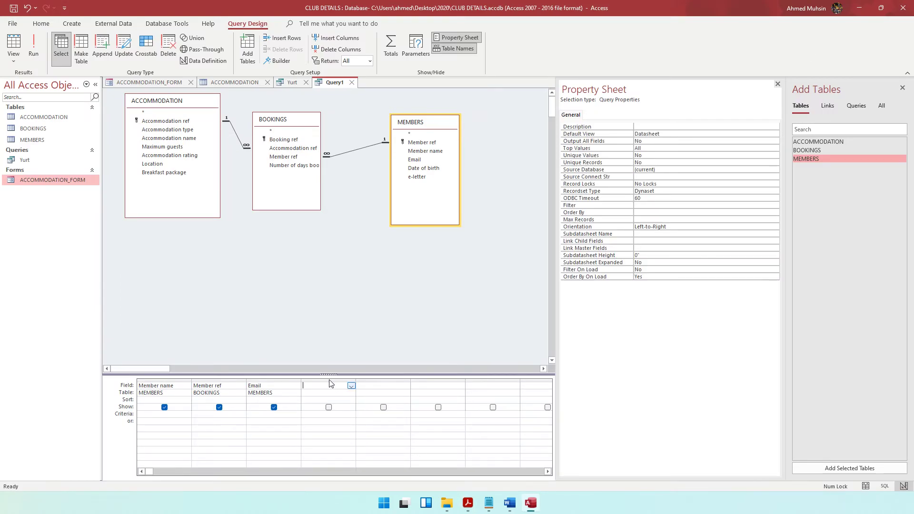
pyautogui.doubleClick(295, 149)
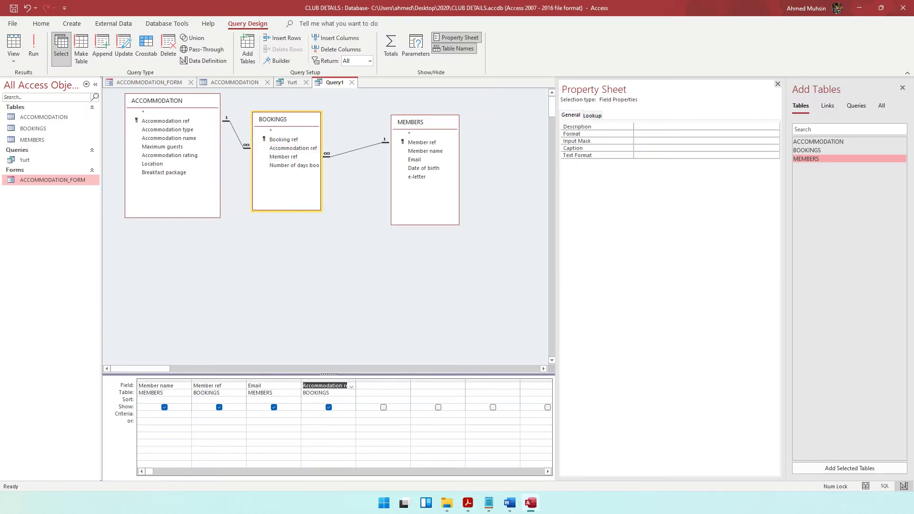
pyautogui.click(328, 408)
pyautogui.click(314, 400)
pyautogui.click(352, 401)
pyautogui.click(334, 415)
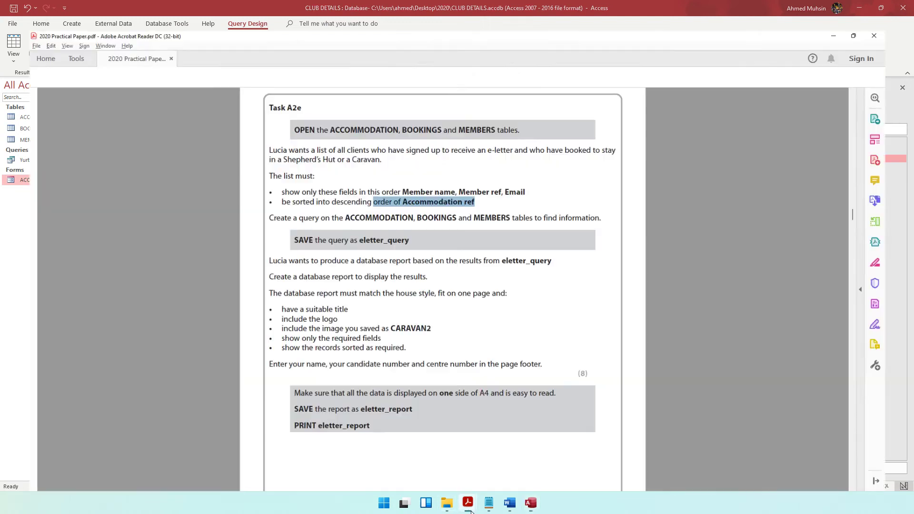
# - Review the client criteria in the brief and add e-letter from MEMBERS as a hidden query field
pyautogui.click(468, 503)
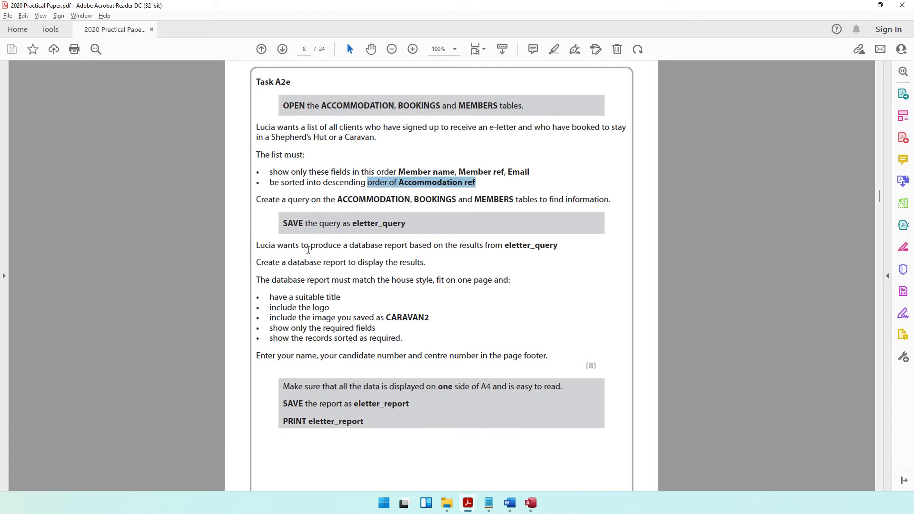
pyautogui.moveTo(327, 224); pyautogui.dragTo(432, 246)
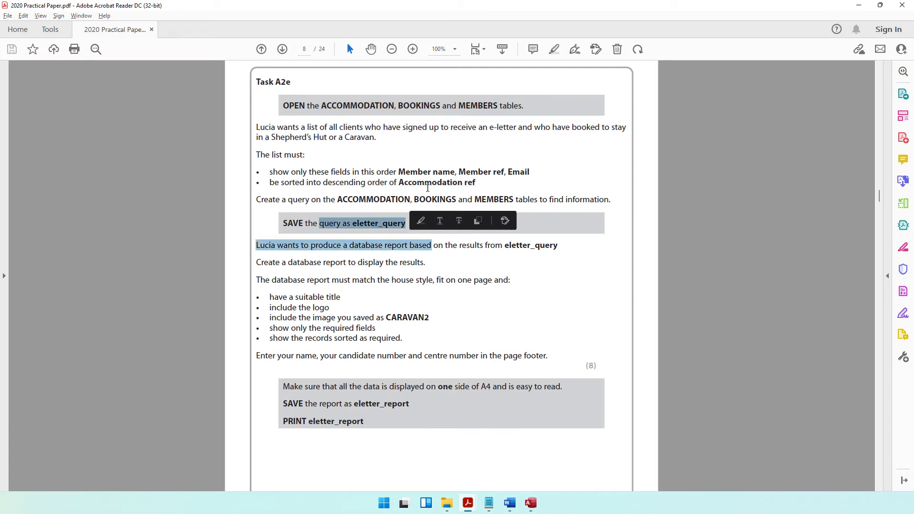
pyautogui.click(427, 187)
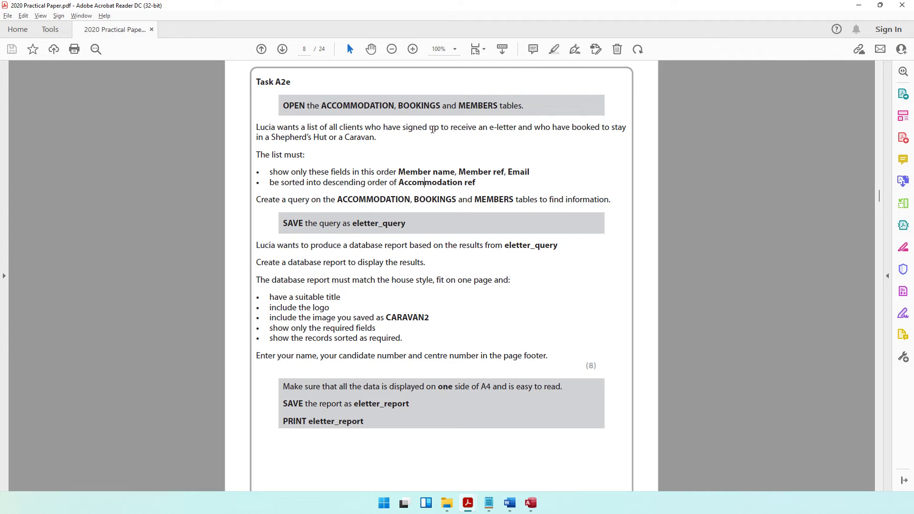
pyautogui.click(859, 6)
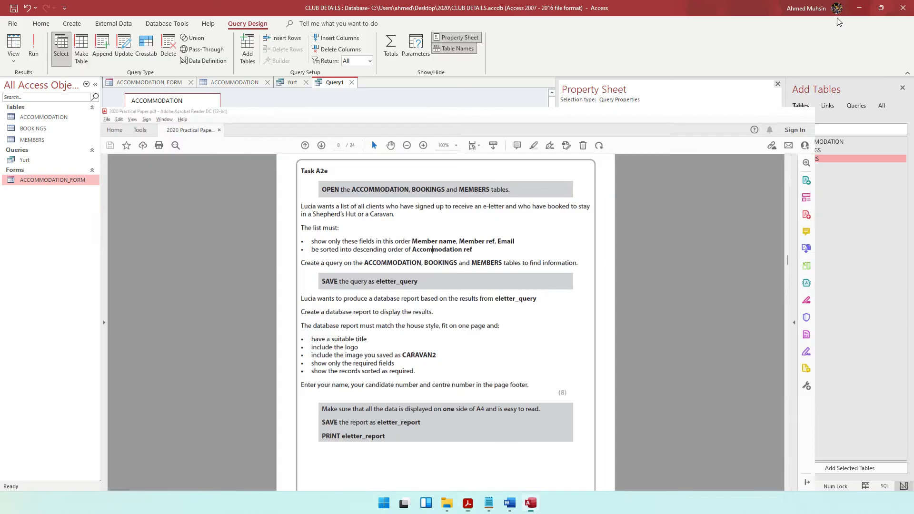
pyautogui.click(377, 385)
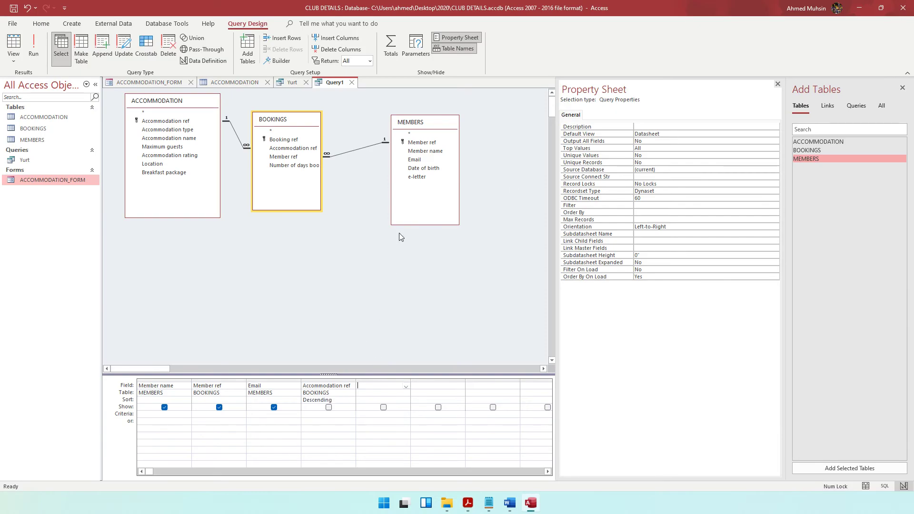
pyautogui.doubleClick(417, 177)
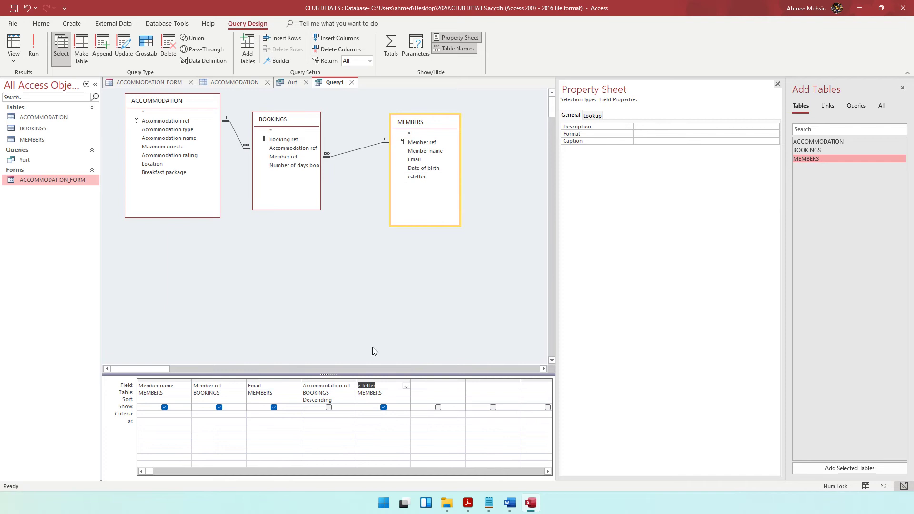
pyautogui.click(383, 407)
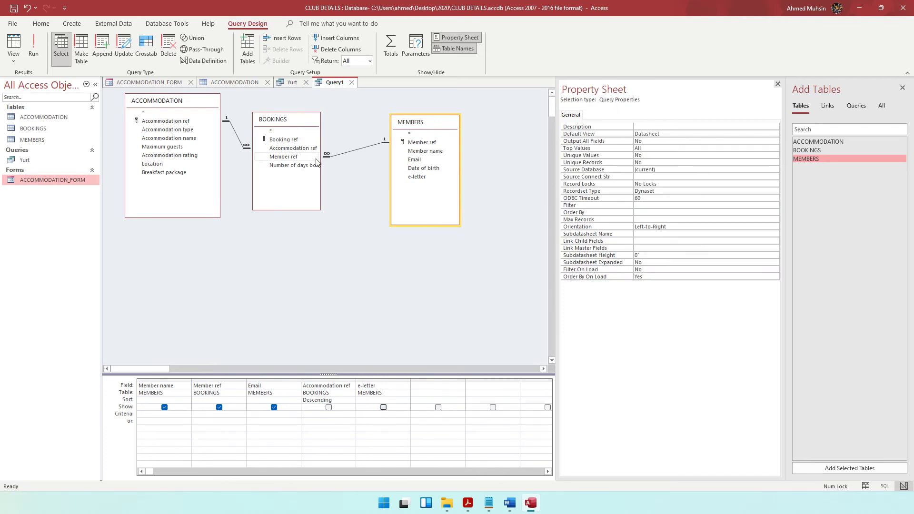
# - Examine how the MEMBERS table records e-letter sign-ups and recheck the client criteria in the brief
pyautogui.doubleClick(14, 139)
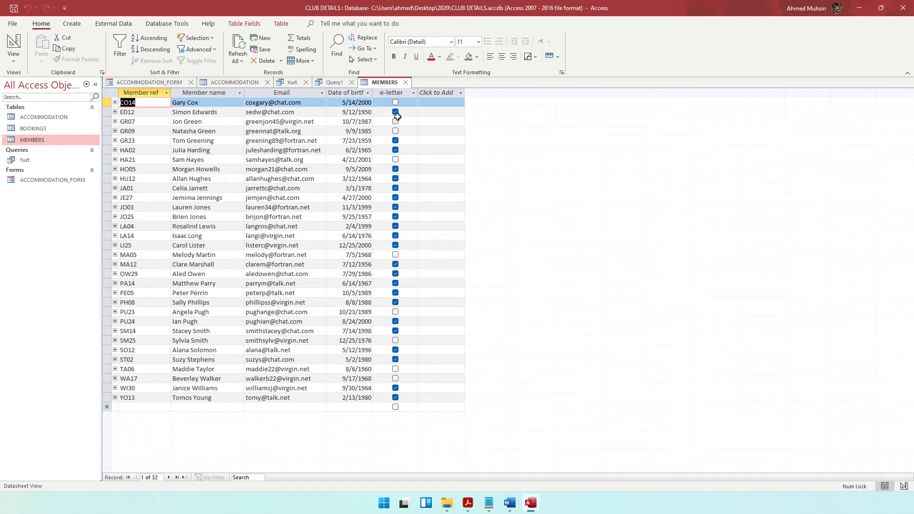
pyautogui.click(335, 82)
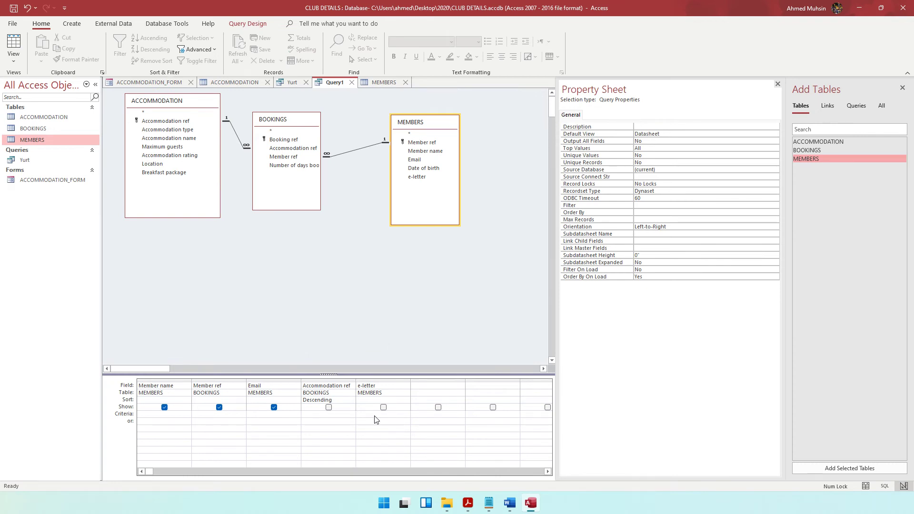
pyautogui.hotkey('alt', 'Tab')
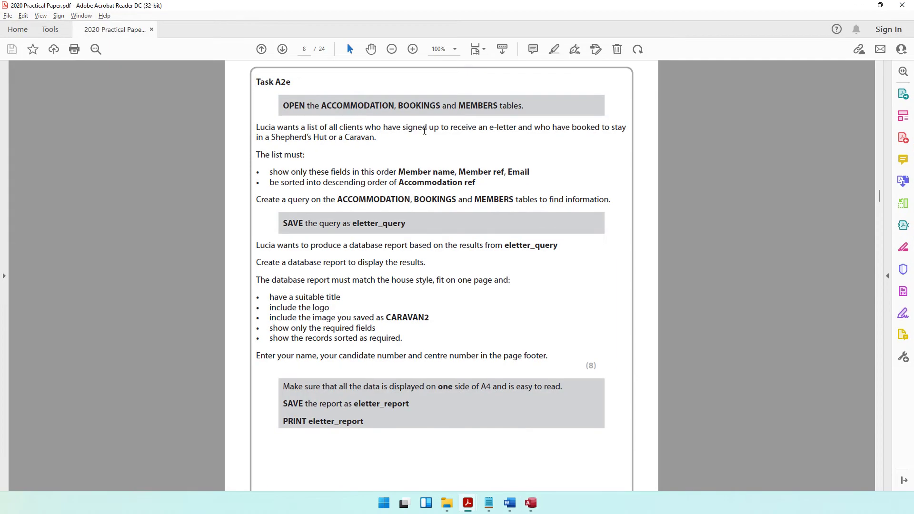
pyautogui.hotkey('alt', 'Tab')
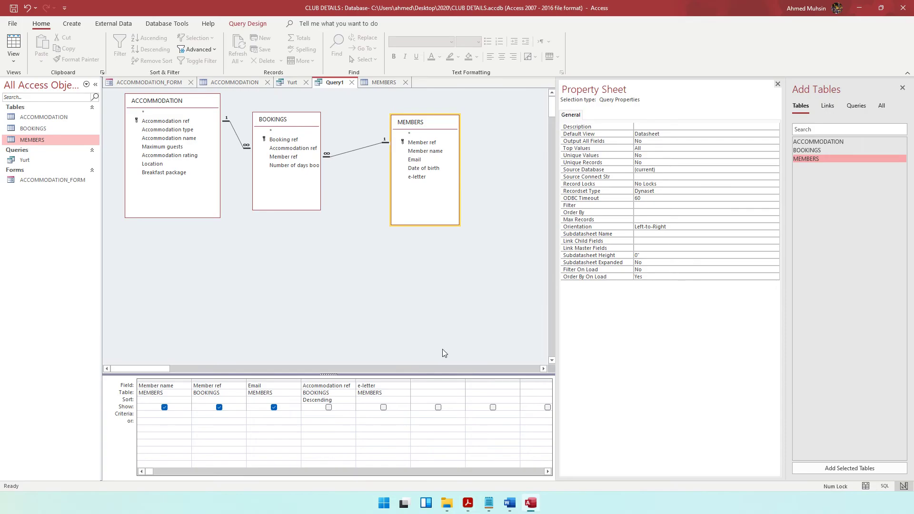
# - Set the e-letter criterion to Yes and check the brief for the required accommodation types
pyautogui.write('Yes')
pyautogui.click(468, 503)
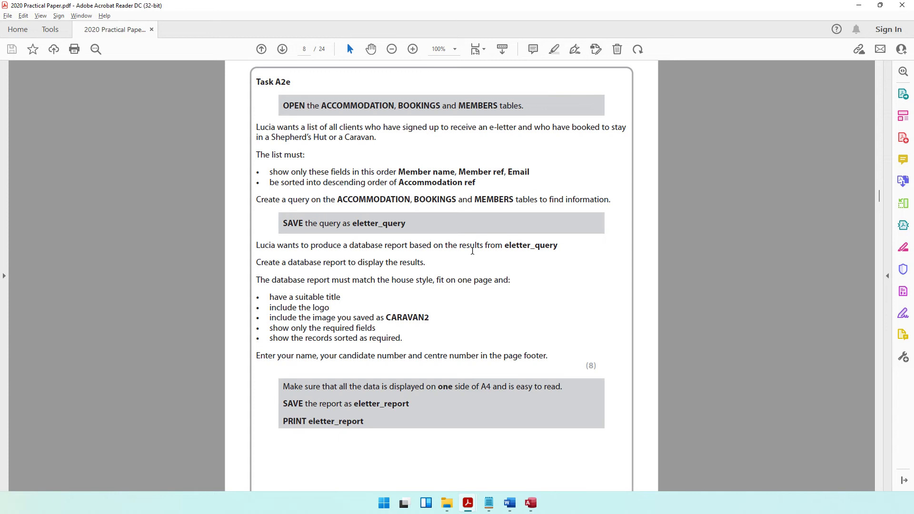
pyautogui.moveTo(276, 139); pyautogui.dragTo(372, 139)
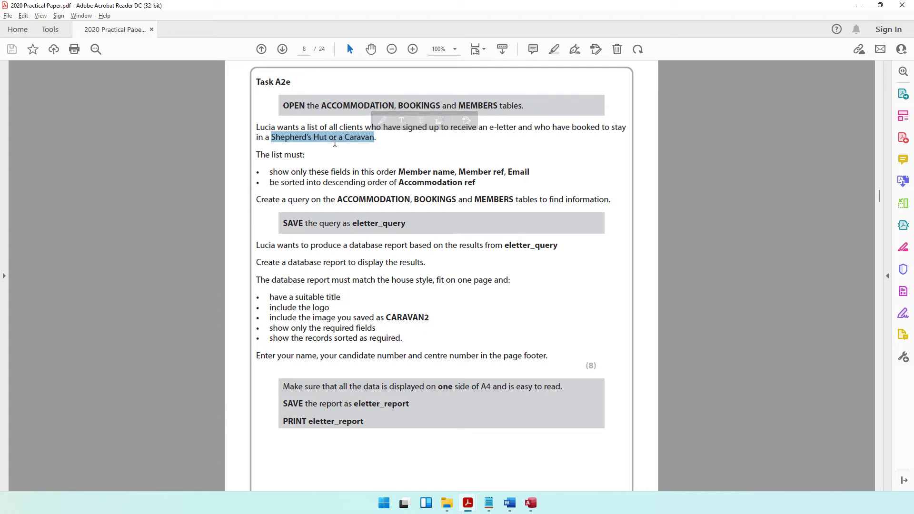
pyautogui.click(860, 6)
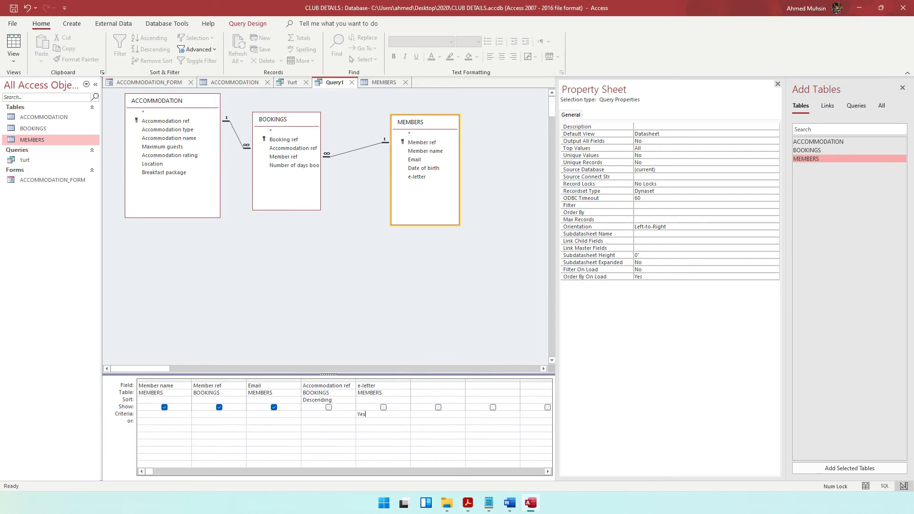
# - Add Accommodation type from ACCOMMODATION to the query as a hidden field
pyautogui.click(460, 385)
pyautogui.doubleClick(183, 130)
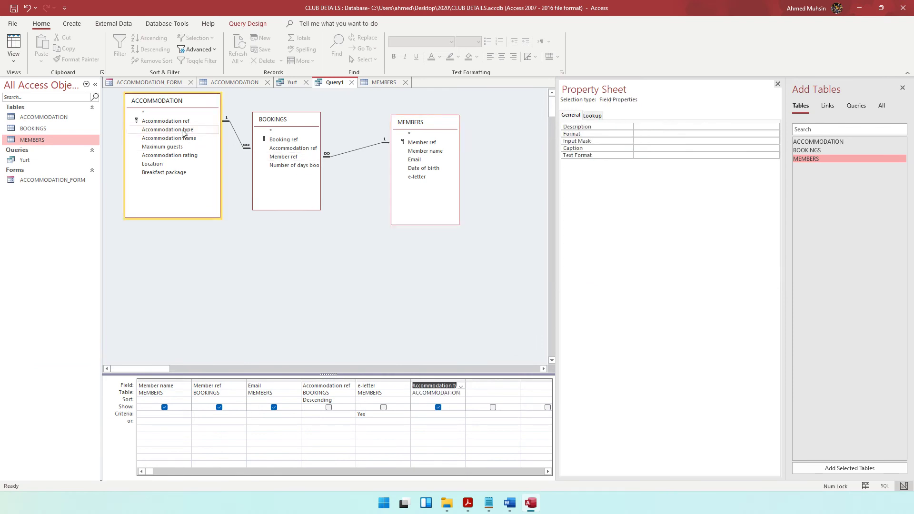
pyautogui.click(438, 407)
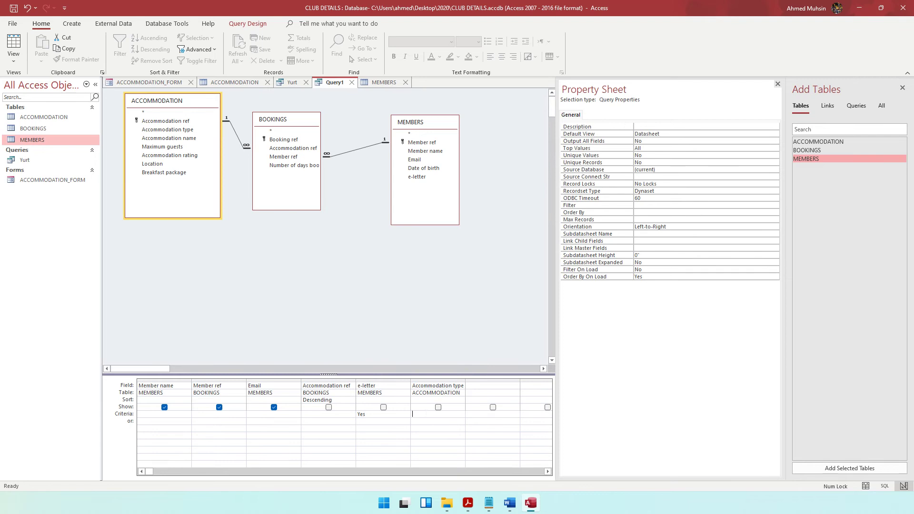
# - Set the Accommodation type criterion to "Shepherd's Hut", copying the value from the ACCOMMODATION table
pyautogui.click(228, 84)
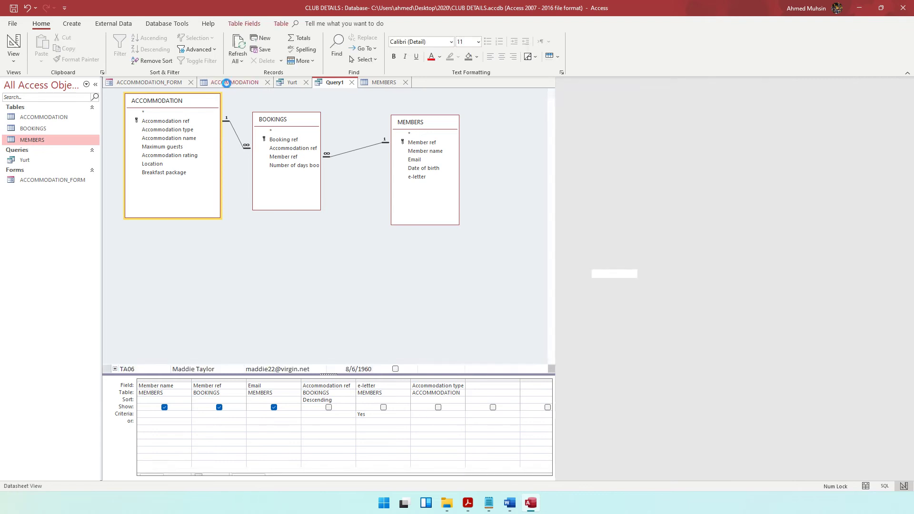
pyautogui.click(192, 112)
pyautogui.hotkey('ctrl', 'c')
pyautogui.click(384, 83)
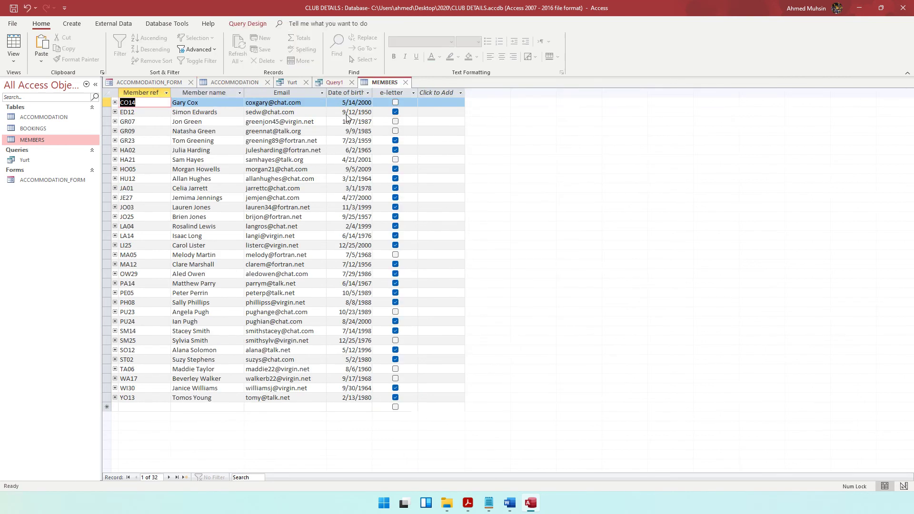
pyautogui.click(335, 83)
pyautogui.hotkey('ctrl', 'v')
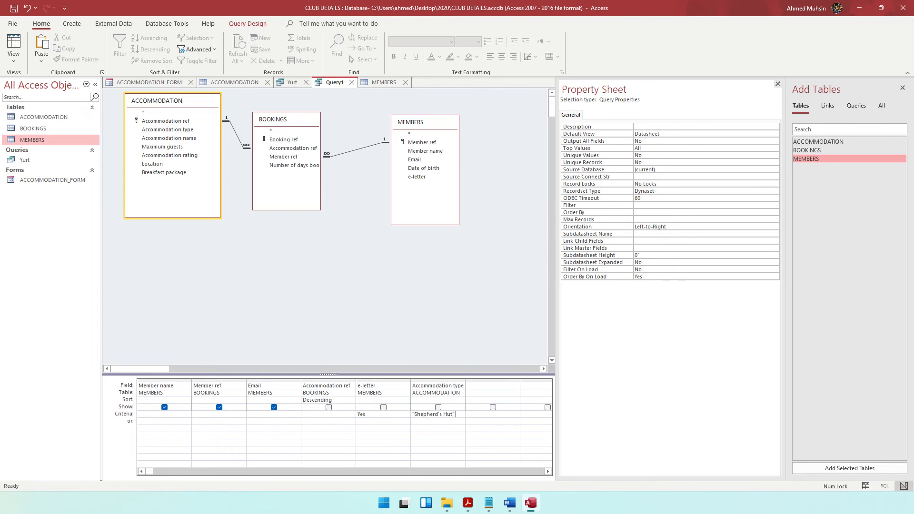
# - Extend the Accommodation type criterion with OR "Caravan", widening its column and checking the value's spelling in the ACCOMMODATION table
pyautogui.press('capslock')
pyautogui.write('OR')
pyautogui.press('capslock')
pyautogui.moveTo(465, 380); pyautogui.dragTo(516, 379)
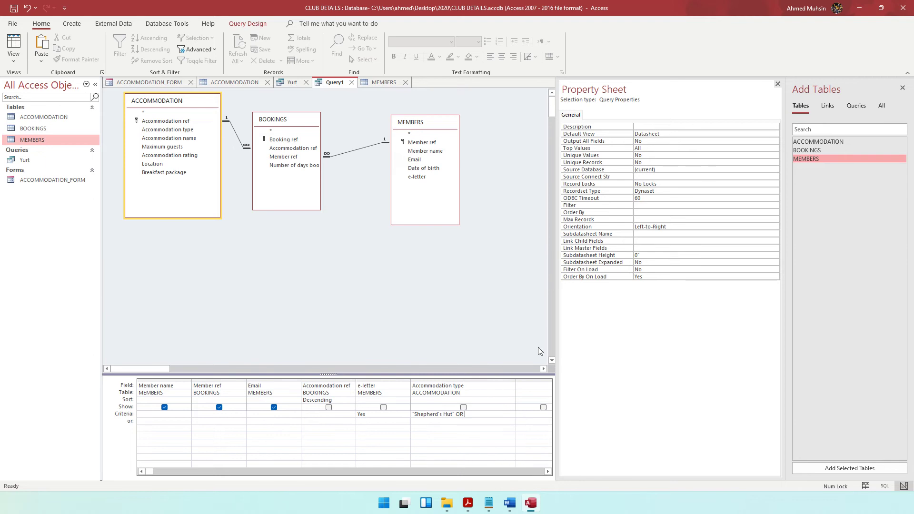
pyautogui.click(778, 84)
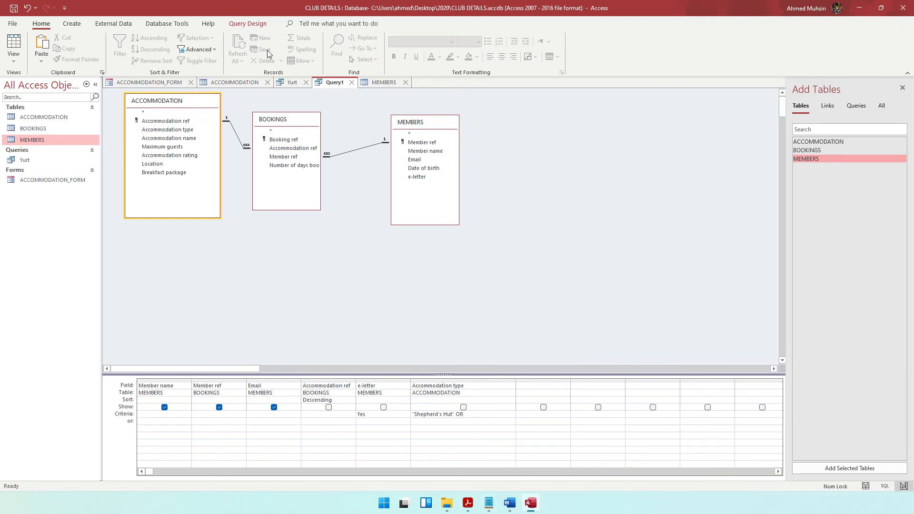
pyautogui.click(247, 82)
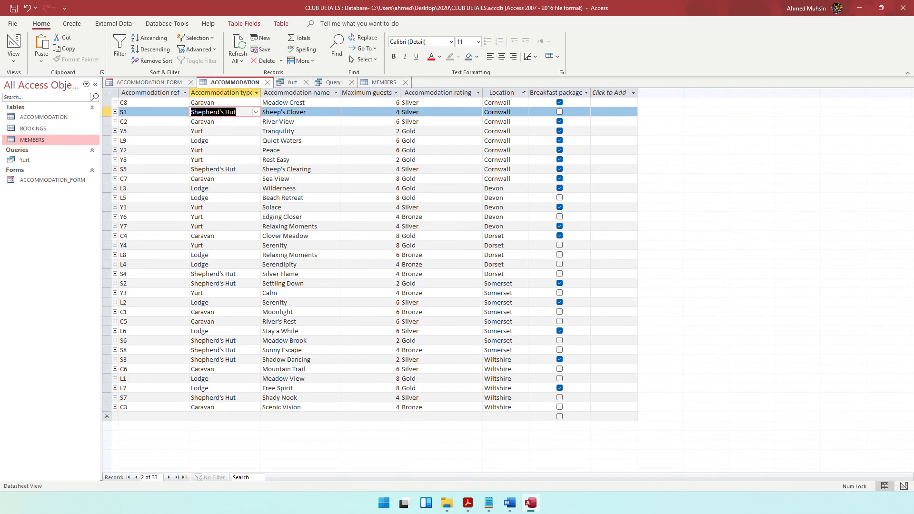
pyautogui.press('Down')
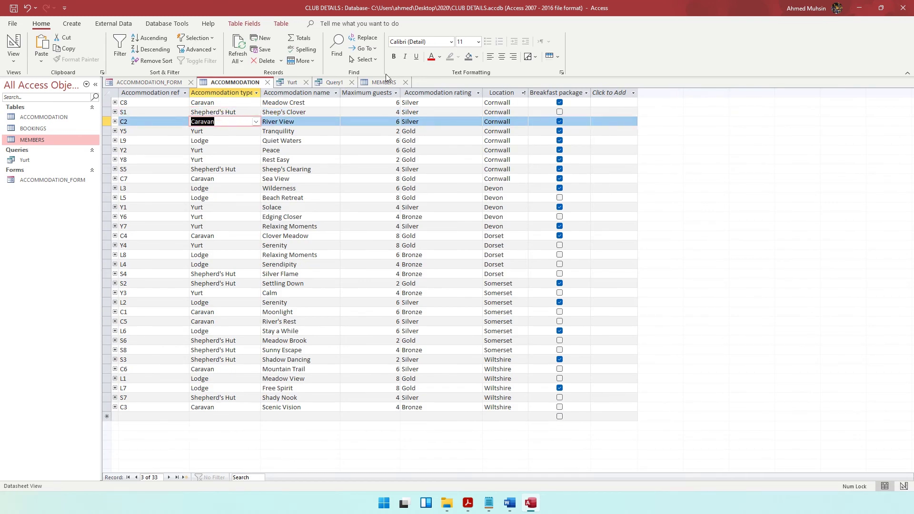
pyautogui.click(335, 82)
pyautogui.write('Caravan')
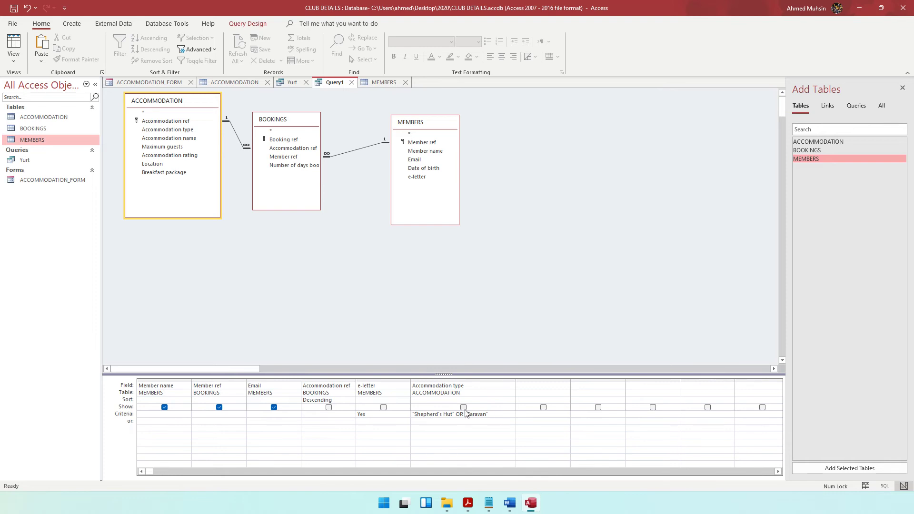
# - Recheck the query requirements in the brief and run the query
pyautogui.click(469, 503)
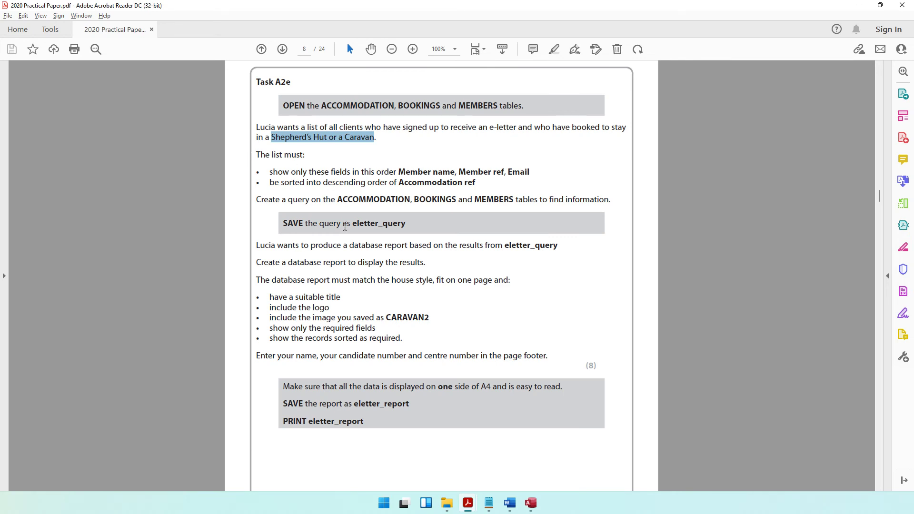
pyautogui.hotkey('alt', 'Tab')
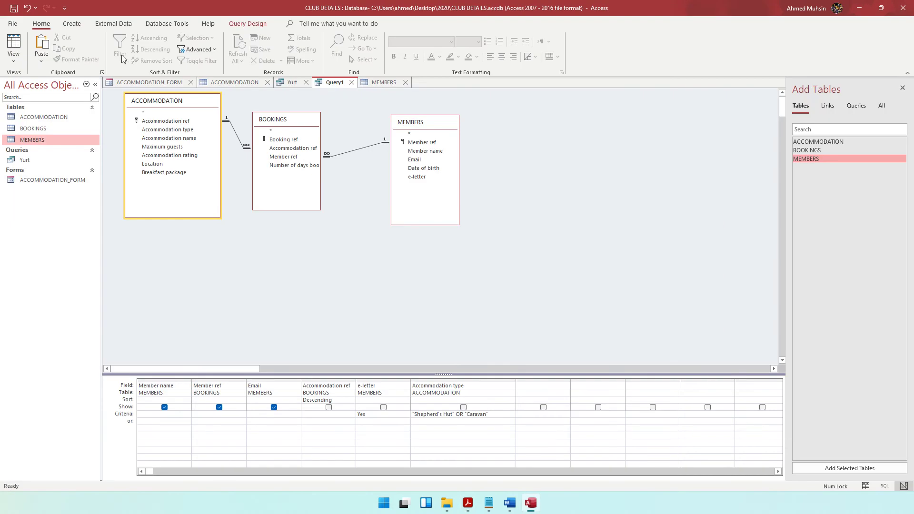
pyautogui.click(246, 24)
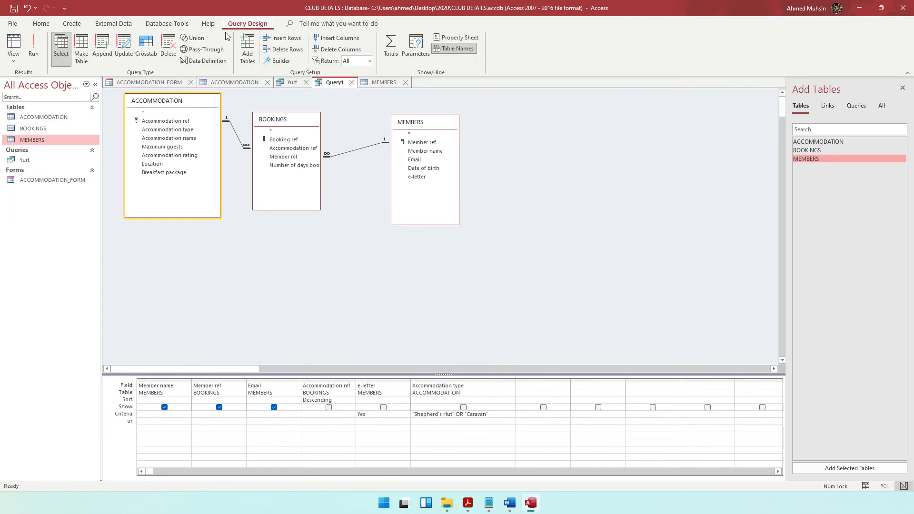
pyautogui.click(35, 50)
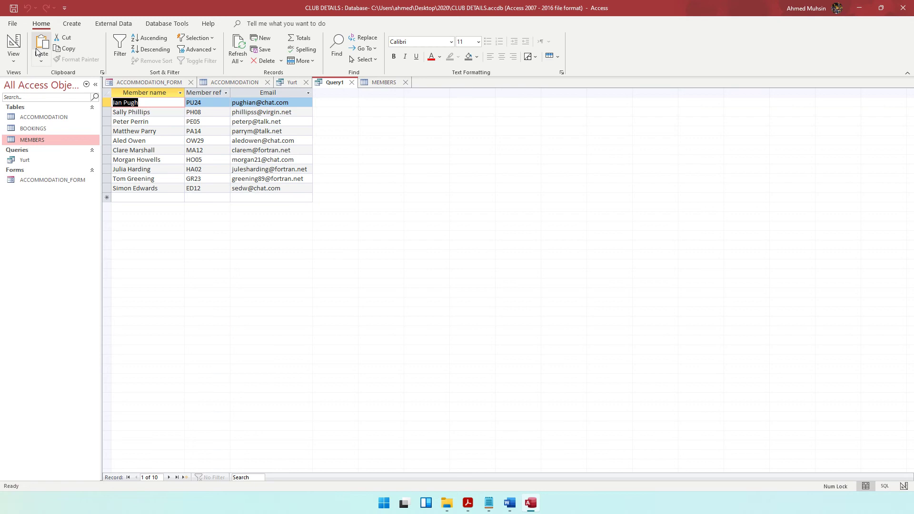
# - Save the query as eletter_query, the name given in the brief
pyautogui.click(13, 8)
pyautogui.click(468, 503)
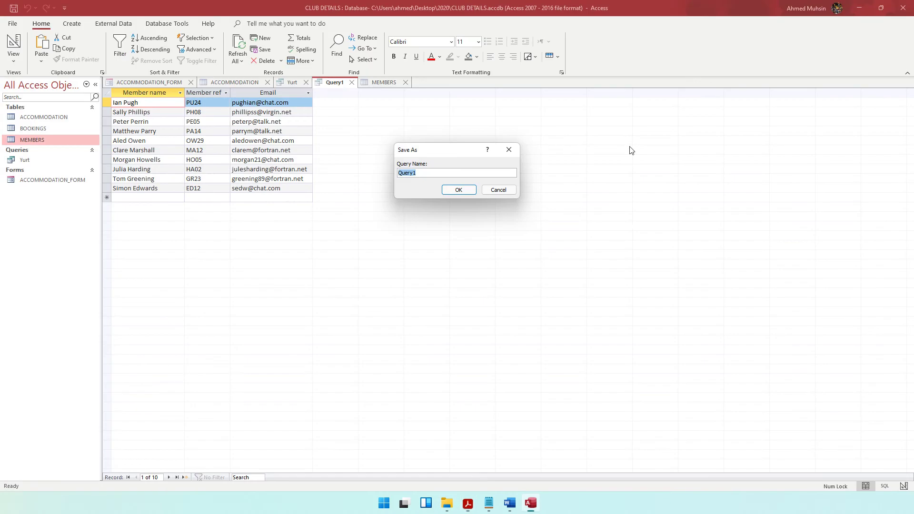
pyautogui.click(859, 6)
pyautogui.write('eletter_q')
pyautogui.press('Return')
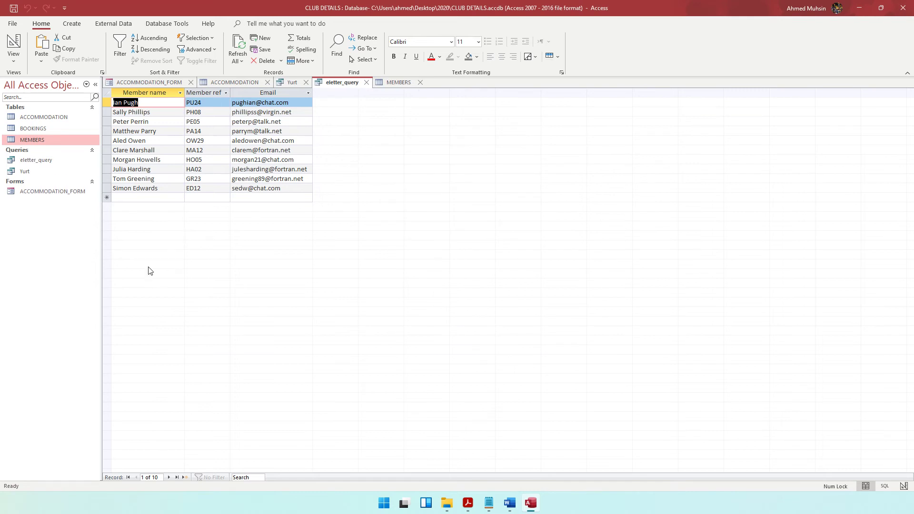
# - Review the database report requirements in the brief and create a basic report from eletter_query
pyautogui.click(468, 503)
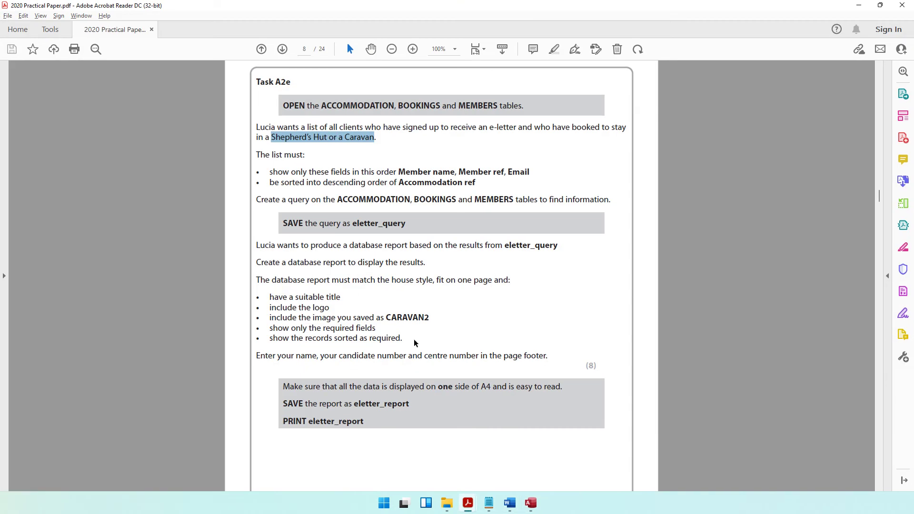
pyautogui.moveTo(277, 248); pyautogui.dragTo(465, 251)
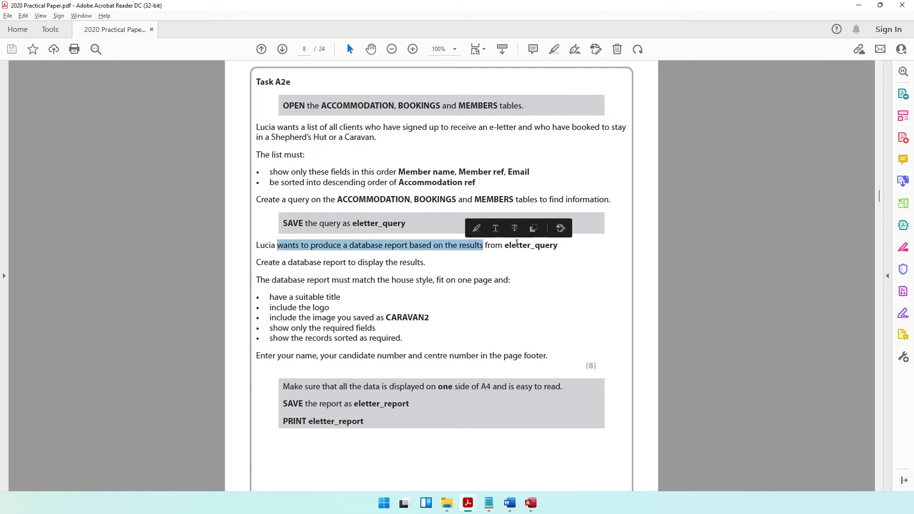
pyautogui.moveTo(287, 262); pyautogui.dragTo(426, 263)
pyautogui.moveTo(306, 280); pyautogui.dragTo(337, 337)
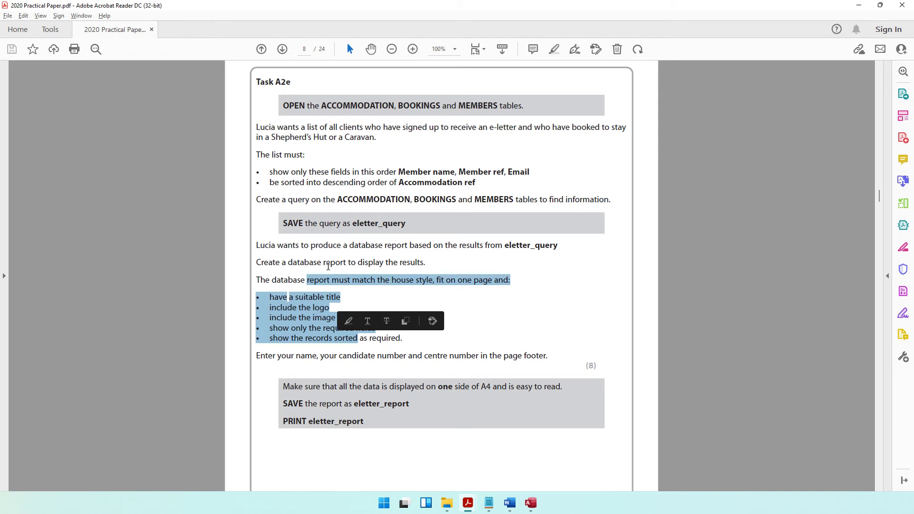
pyautogui.click(326, 255)
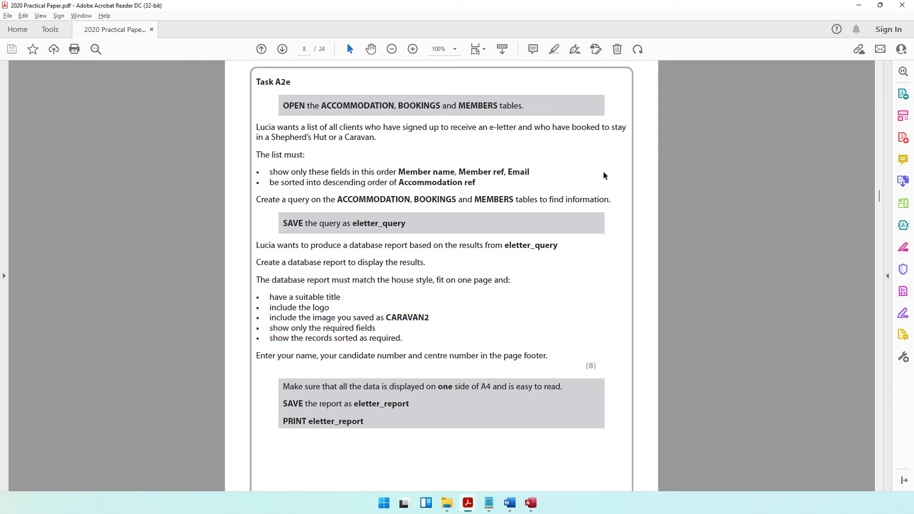
pyautogui.click(860, 5)
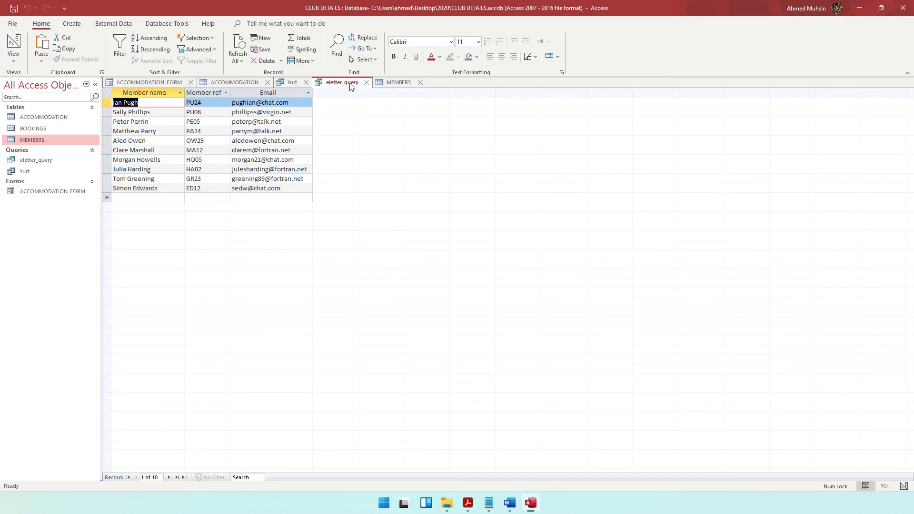
pyautogui.click(71, 23)
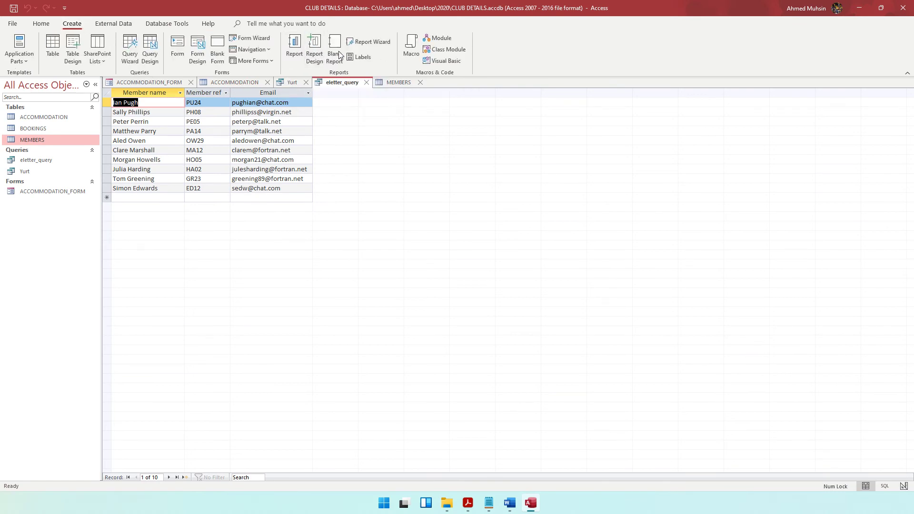
pyautogui.click(297, 53)
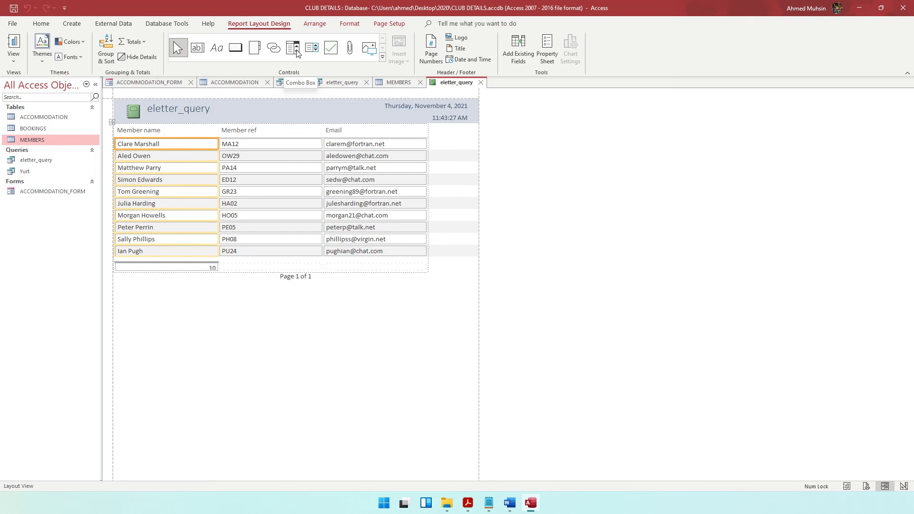
# - Check the title requirement in the brief and open the new report in Design View
pyautogui.click(468, 503)
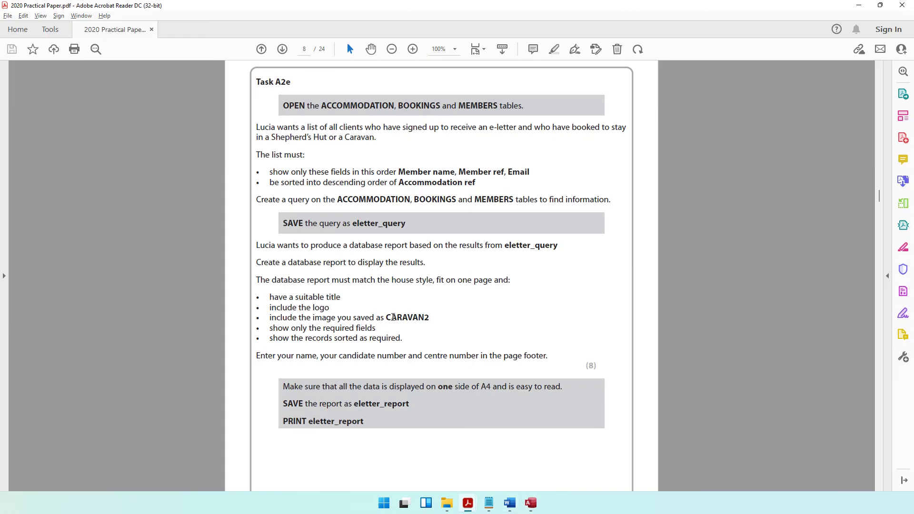
pyautogui.moveTo(287, 298); pyautogui.dragTo(333, 299)
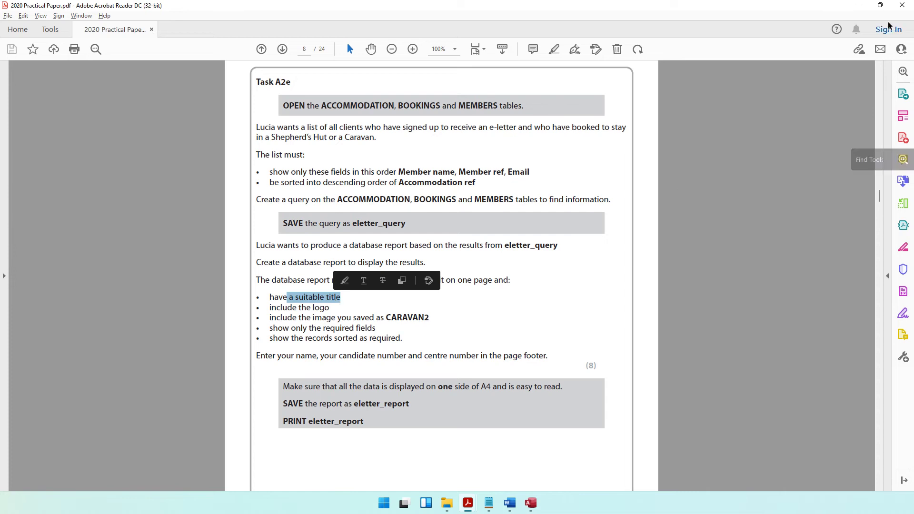
pyautogui.click(860, 5)
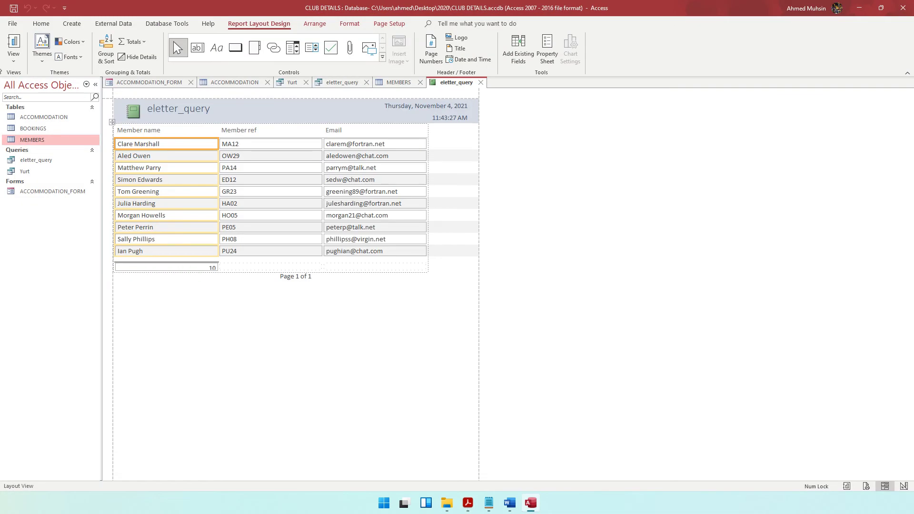
pyautogui.click(14, 57)
pyautogui.click(39, 150)
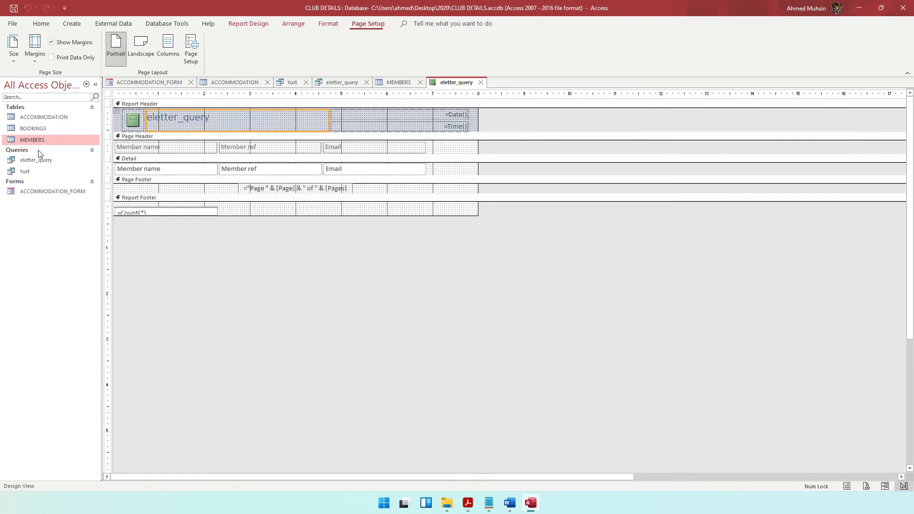
# - Recheck the brief and change the report title to "Customers who Signed up for E-Letter and Booked Shepherd's Hut or Caravan"
pyautogui.click(468, 503)
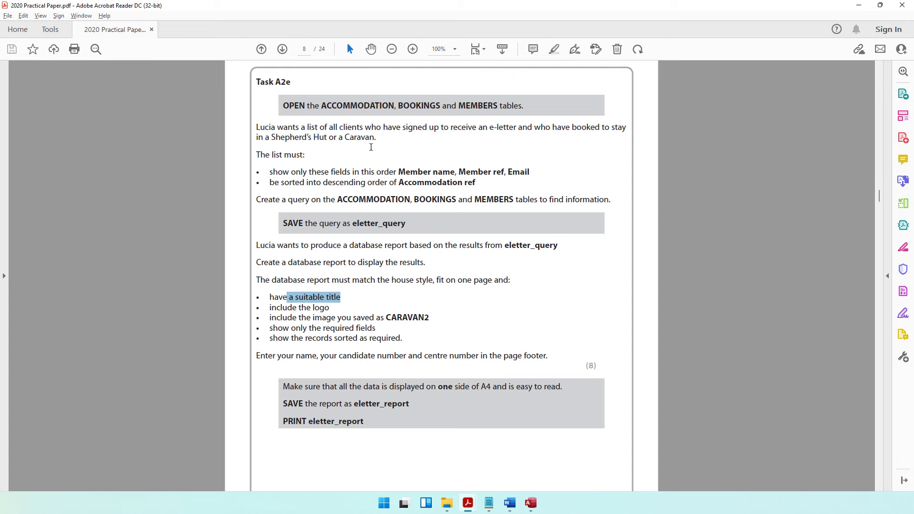
pyautogui.click(860, 7)
pyautogui.doubleClick(179, 117)
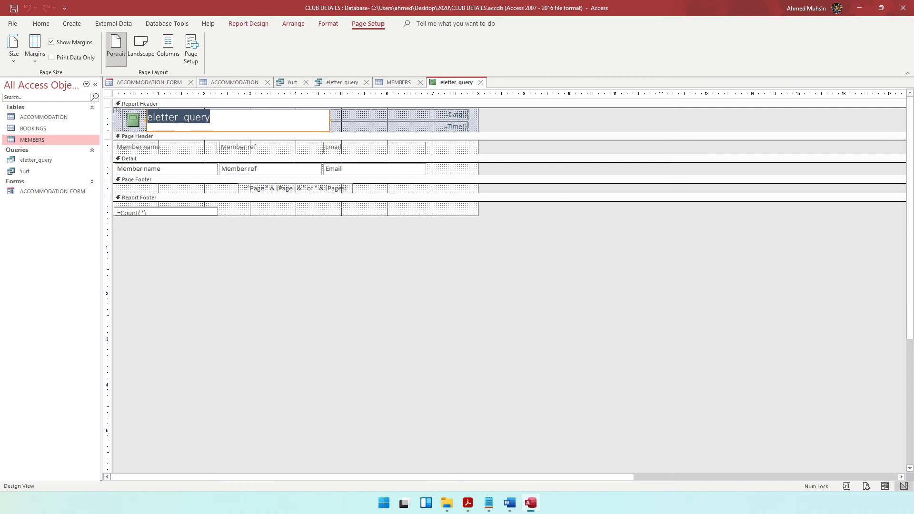
pyautogui.write('Customers who Si')
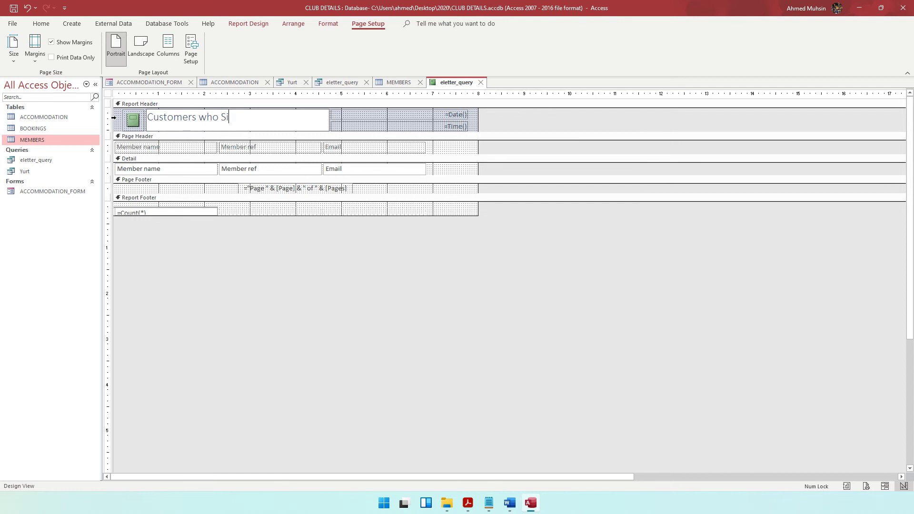
pyautogui.write('gned up for E-Lette')
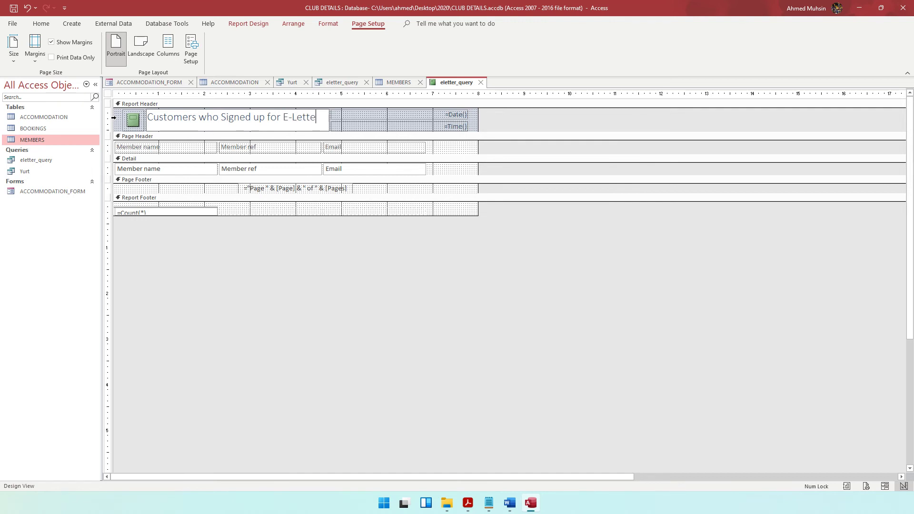
pyautogui.write('r and Booked ')
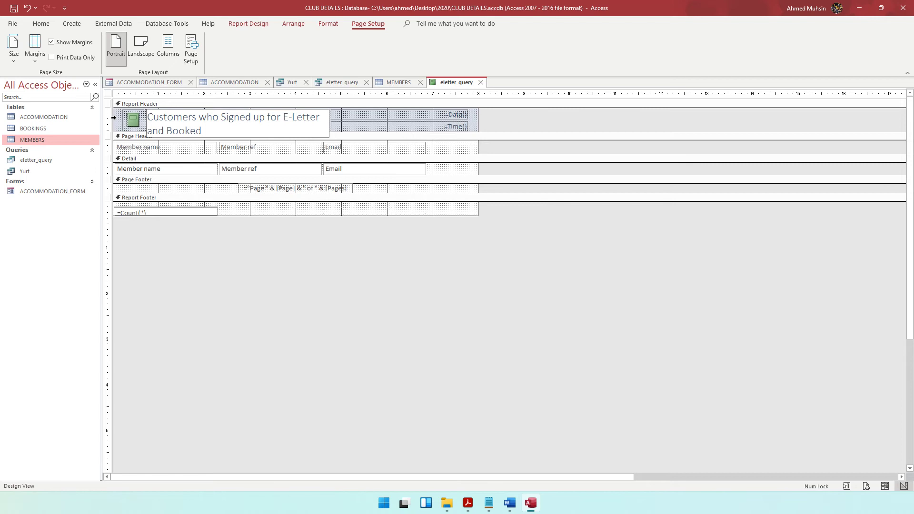
pyautogui.write("Shepherd's Hut or Caravan")
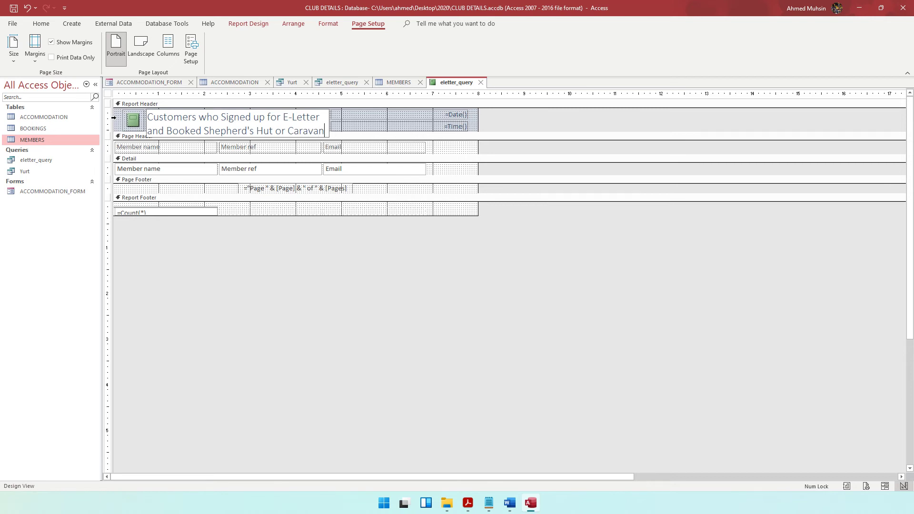
pyautogui.click(295, 313)
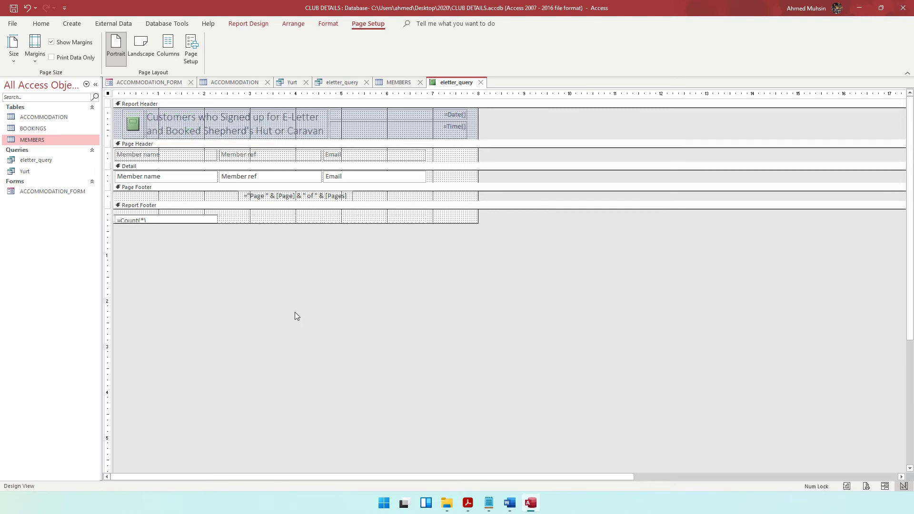
# - Check the logo requirement in the brief and enlarge the report's Page Footer section to about 1.5 inches high
pyautogui.click(468, 503)
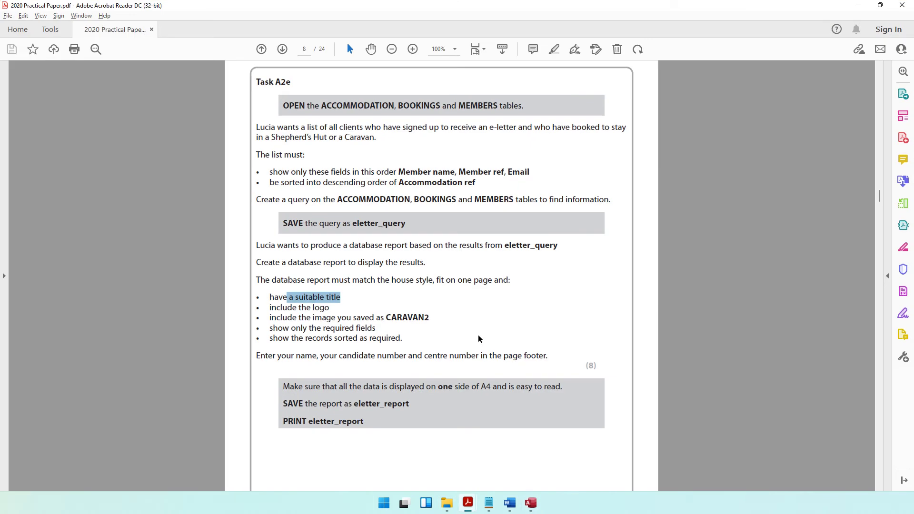
pyautogui.moveTo(300, 309); pyautogui.dragTo(329, 308)
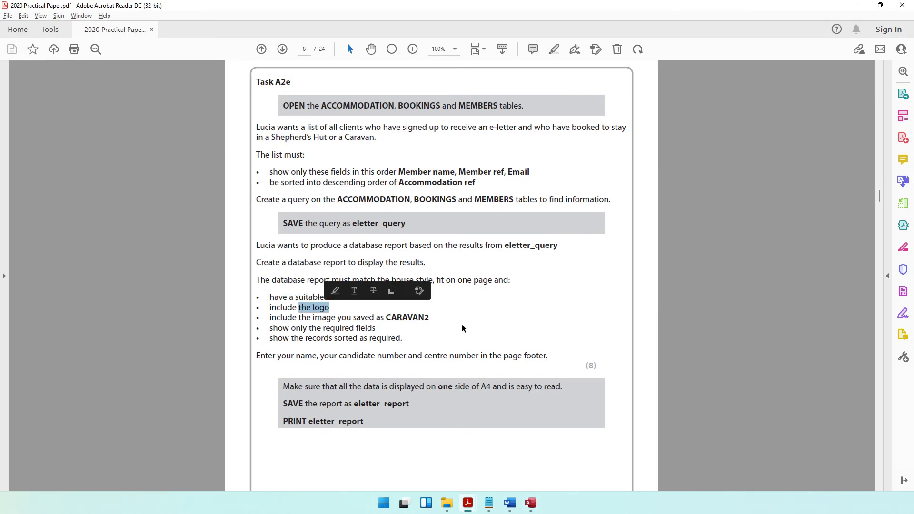
pyautogui.click(859, 6)
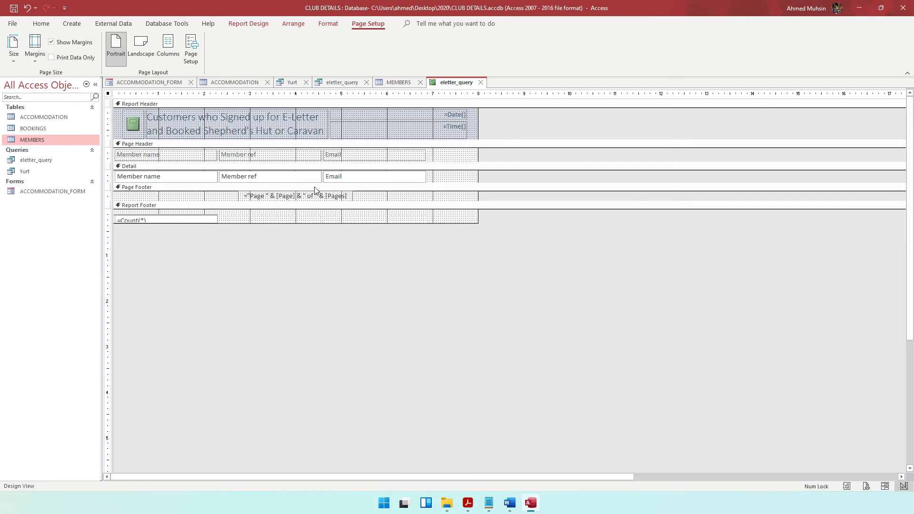
pyautogui.moveTo(279, 201); pyautogui.dragTo(274, 263)
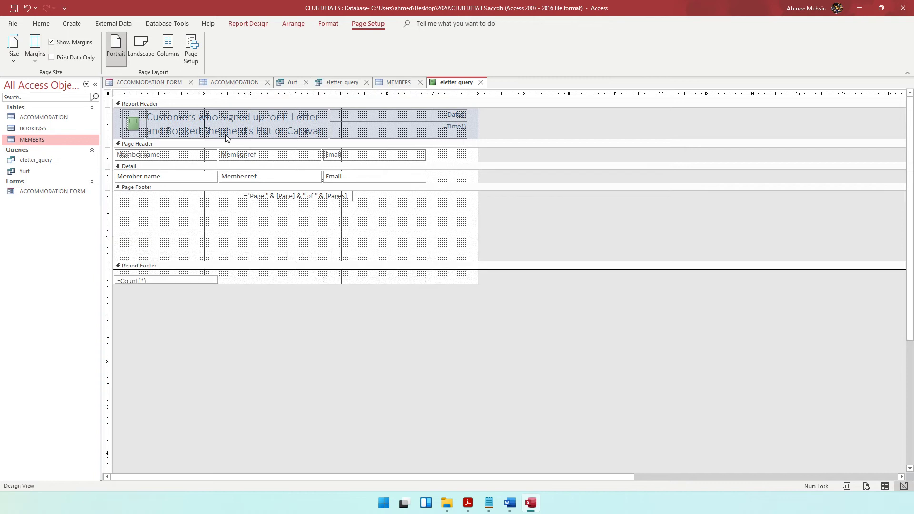
# - Insert the LANG logo below the page number in the Page Footer, about 1.8 by 0.6 inches
pyautogui.click(248, 24)
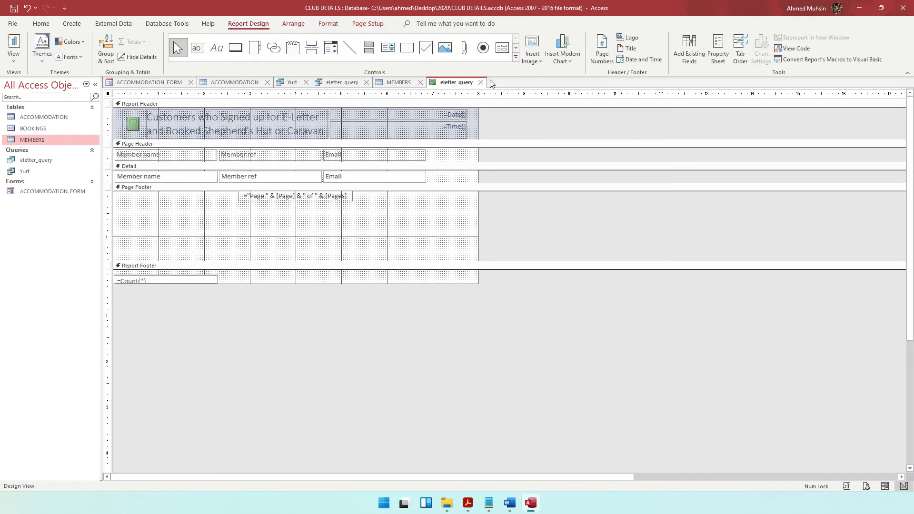
pyautogui.click(535, 64)
pyautogui.click(542, 96)
pyautogui.moveTo(249, 212); pyautogui.dragTo(329, 237)
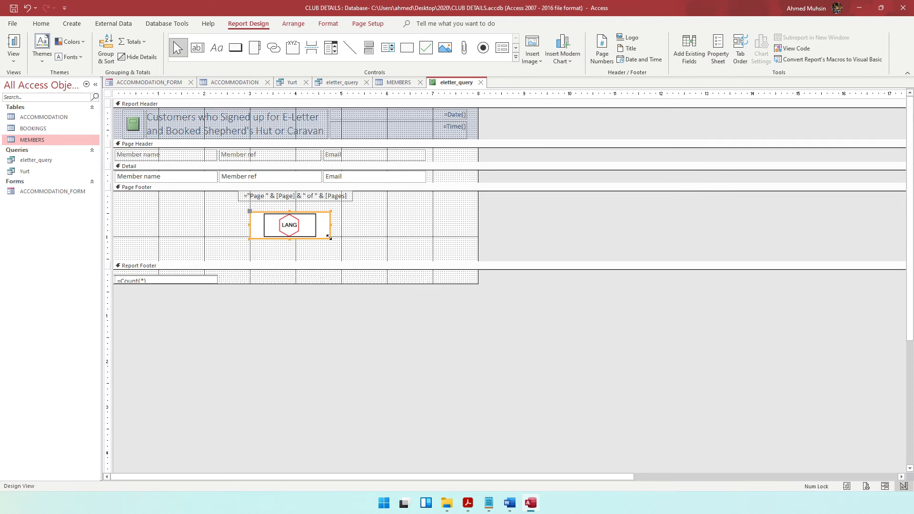
# - Check in the brief which saved image the report must include
pyautogui.click(467, 504)
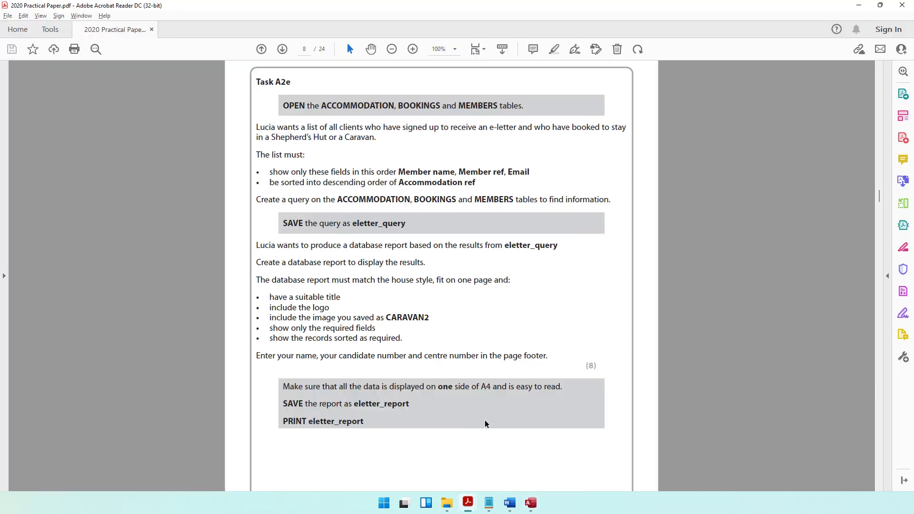
pyautogui.moveTo(312, 319); pyautogui.dragTo(430, 318)
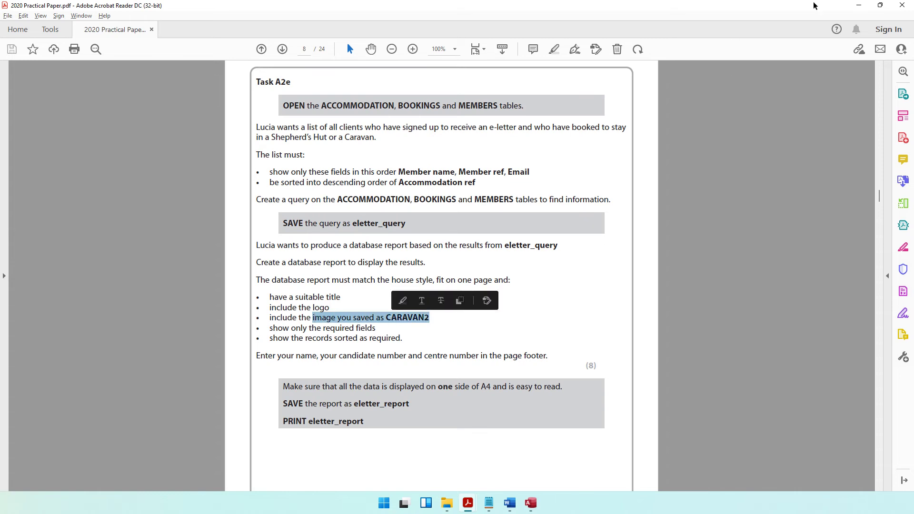
pyautogui.hotkey('alt', 'Tab')
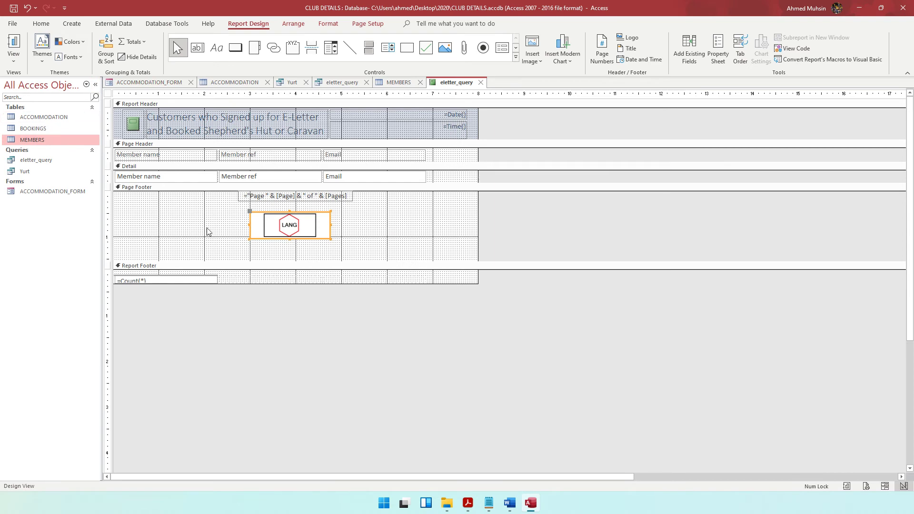
# - Try adding the CARAVAN2 picture from the 2020 folder below the records in Layout View, undo it, and return to Design View
pyautogui.click(13, 56)
pyautogui.click(26, 125)
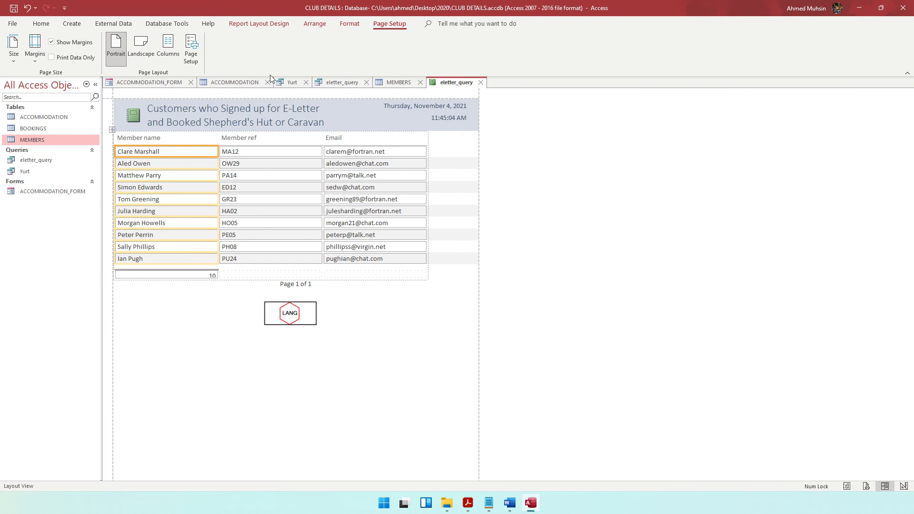
pyautogui.click(269, 25)
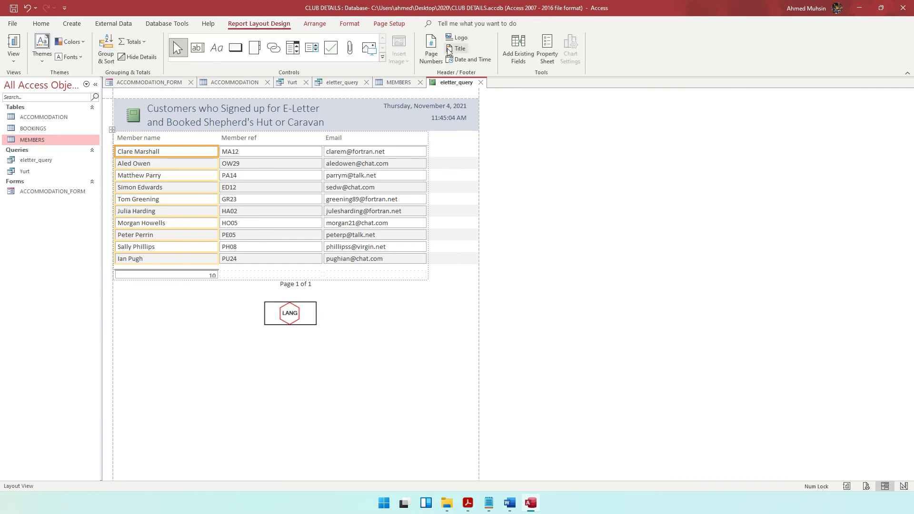
pyautogui.click(383, 323)
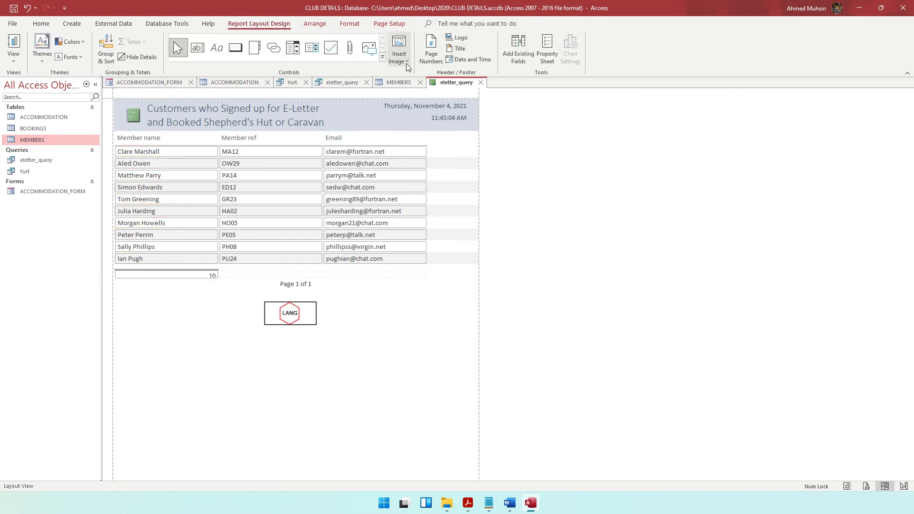
pyautogui.click(399, 50)
pyautogui.click(404, 119)
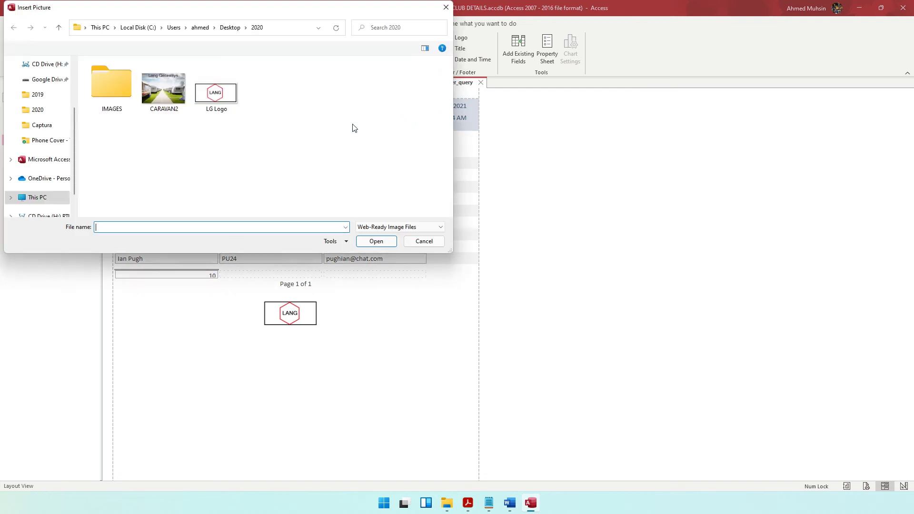
pyautogui.click(179, 111)
pyautogui.click(376, 242)
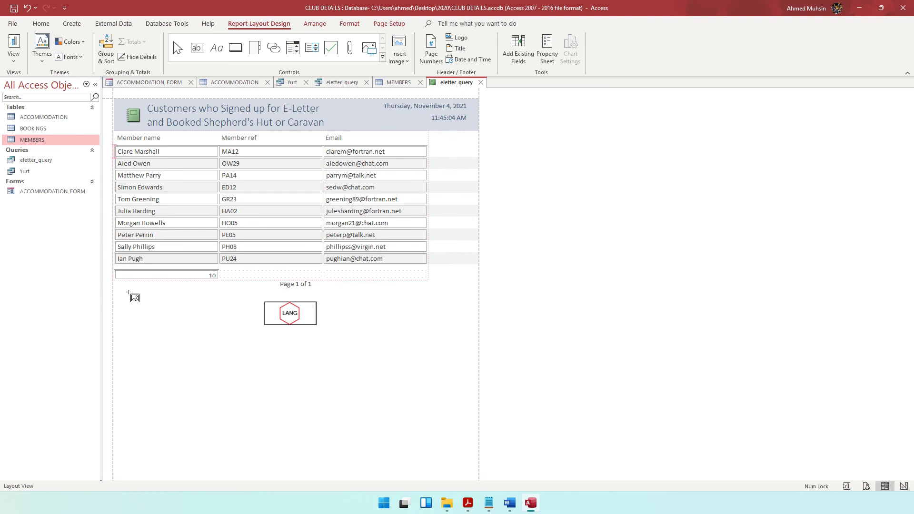
pyautogui.click(244, 334)
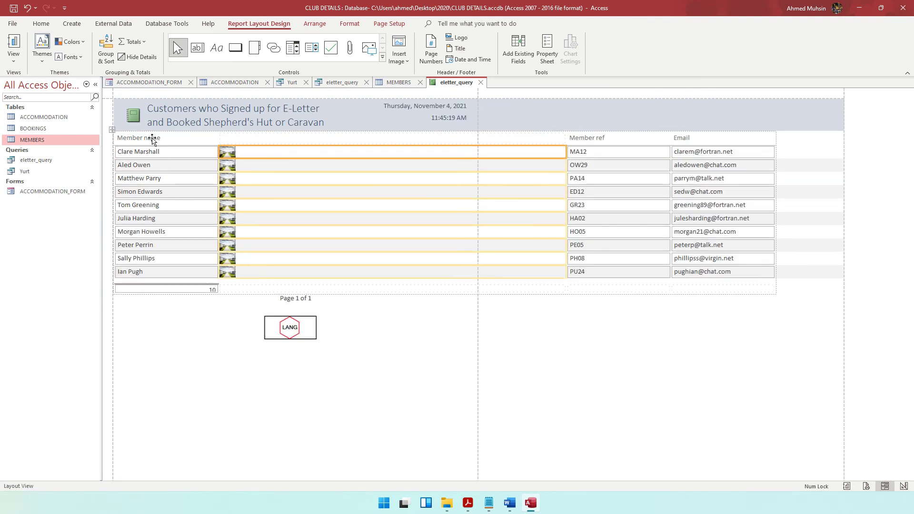
pyautogui.click(27, 9)
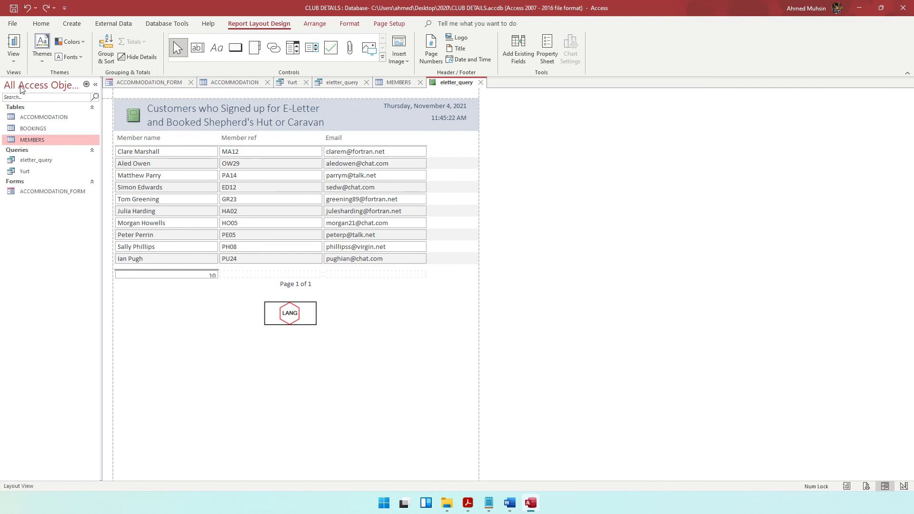
pyautogui.click(13, 56)
pyautogui.click(42, 150)
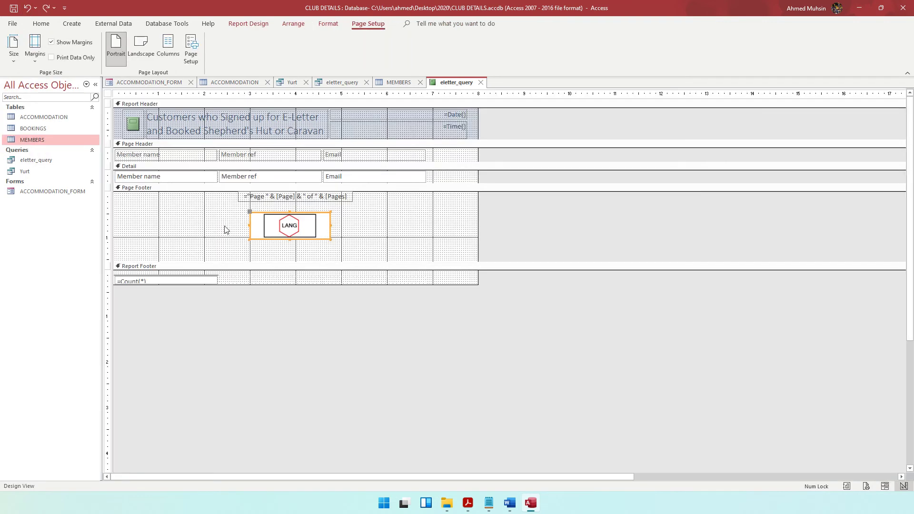
# - Try inserting the CARAVAN2 image while the logo is selected, and undo the replacement of the logo
pyautogui.click(260, 28)
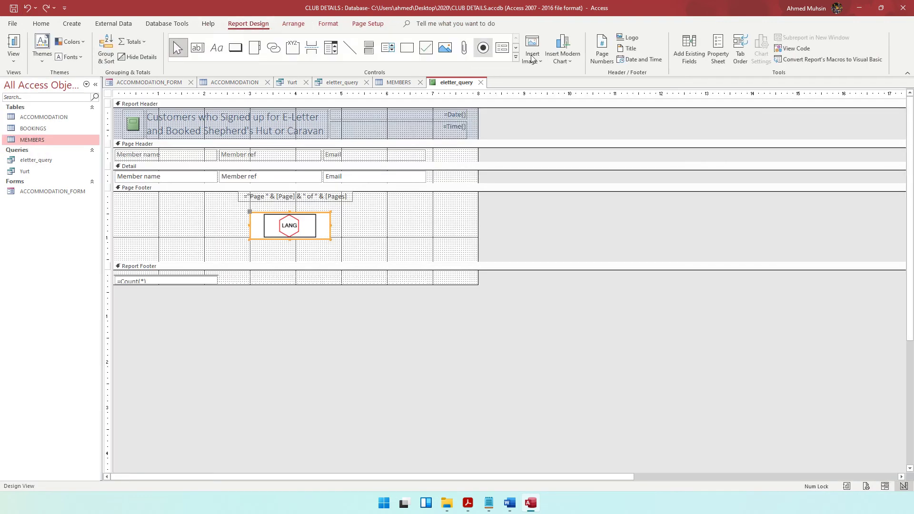
pyautogui.click(535, 53)
pyautogui.click(541, 92)
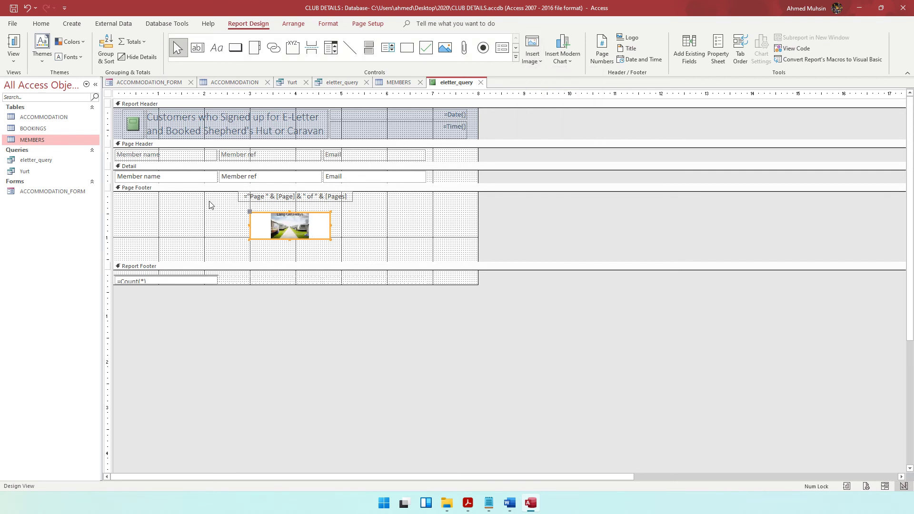
pyautogui.click(144, 218)
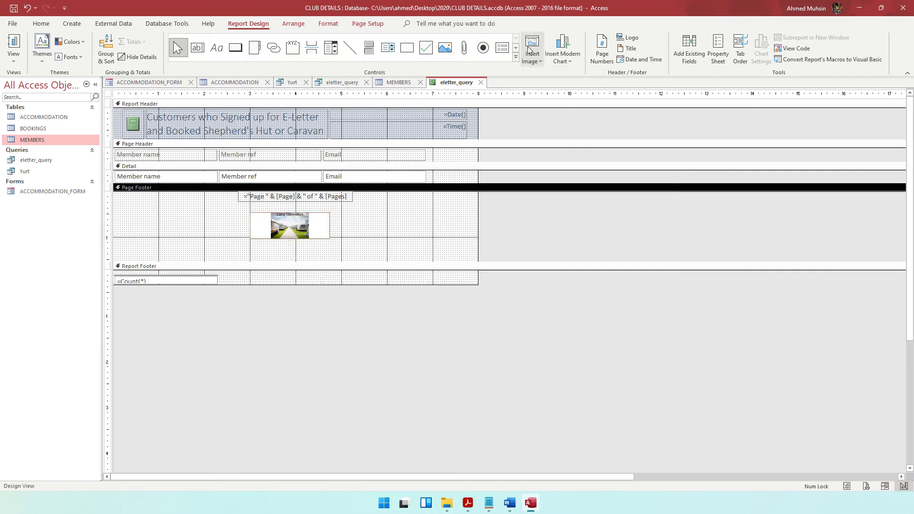
pyautogui.click(291, 228)
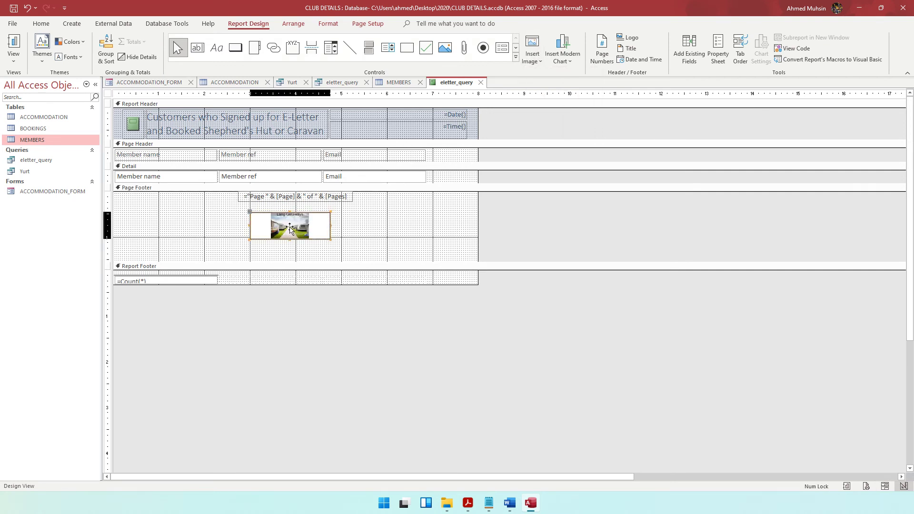
pyautogui.click(26, 8)
# - Insert the CARAVAN2 image in the Page Footer to the left of the logo, about 1.8 by 0.8 inches
pyautogui.click(442, 244)
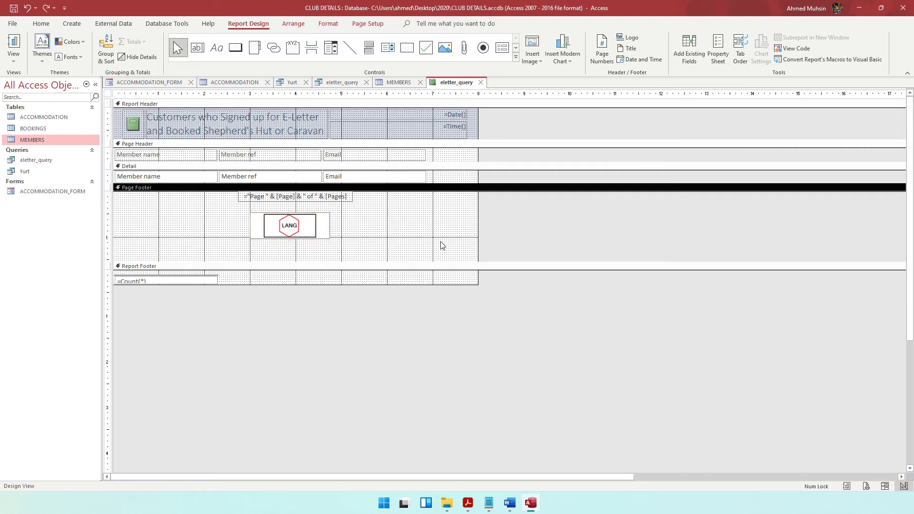
pyautogui.click(533, 47)
pyautogui.click(584, 93)
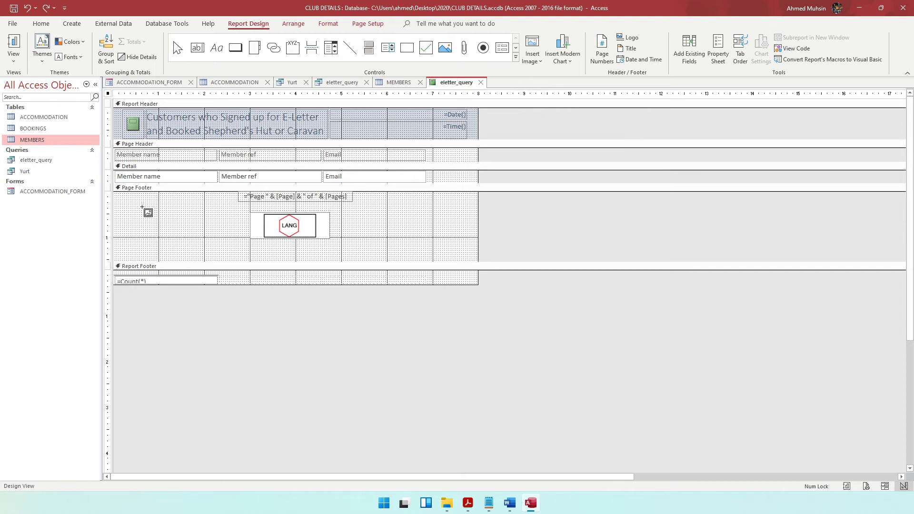
pyautogui.moveTo(124, 199); pyautogui.dragTo(207, 236)
pyautogui.click(373, 384)
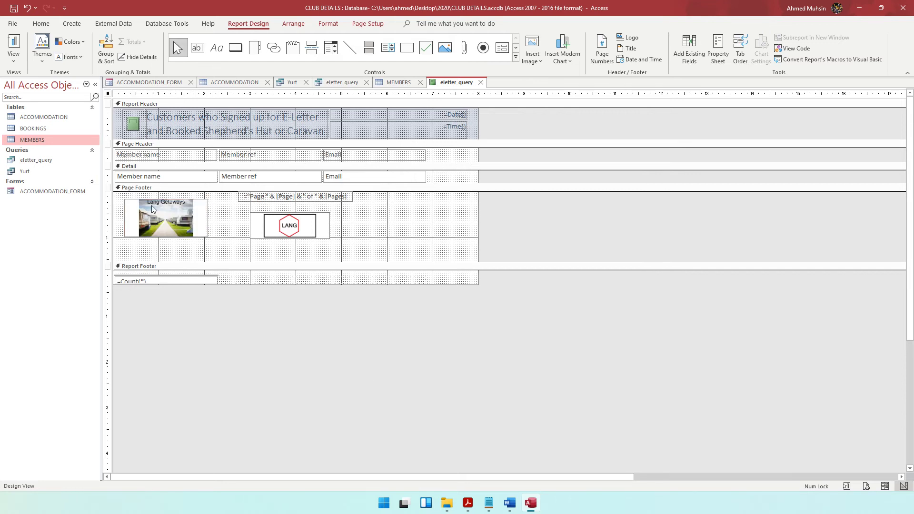
# - Review the brief's requirements for the report's fields, sort order and page footer details, and return to the report design
pyautogui.click(468, 503)
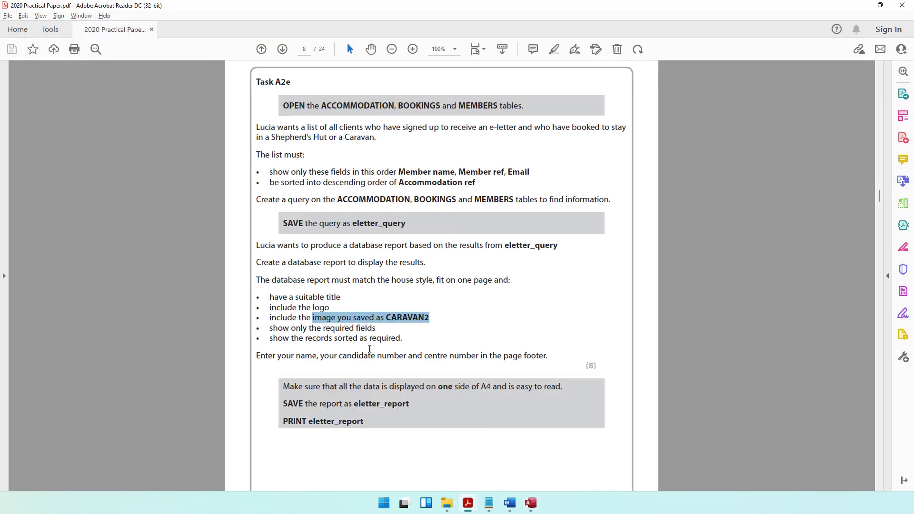
pyautogui.moveTo(309, 328); pyautogui.dragTo(378, 332)
pyautogui.moveTo(398, 172); pyautogui.dragTo(530, 172)
pyautogui.moveTo(305, 338); pyautogui.dragTo(401, 339)
pyautogui.moveTo(399, 183); pyautogui.dragTo(475, 184)
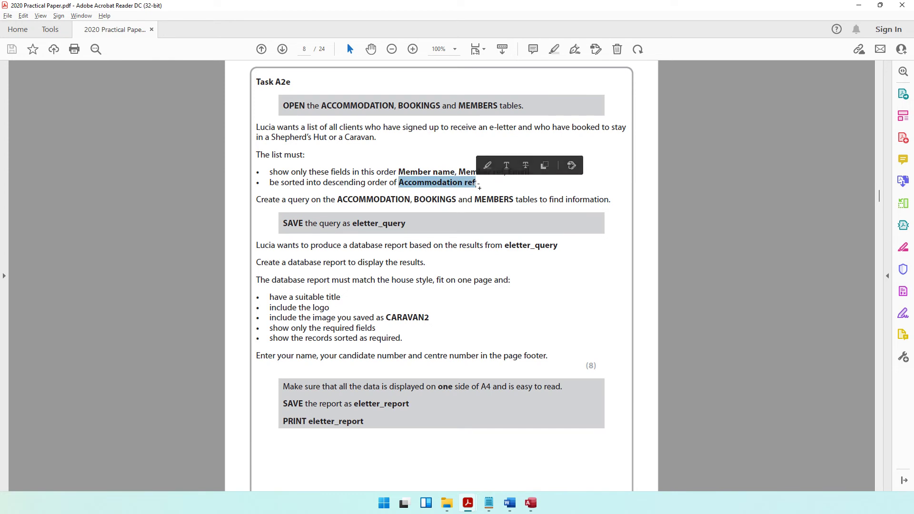
pyautogui.moveTo(276, 357); pyautogui.dragTo(547, 358)
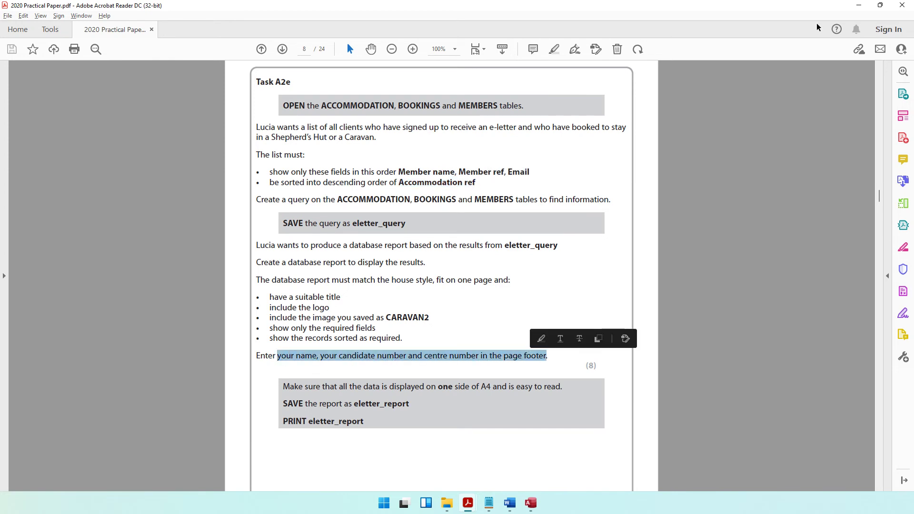
pyautogui.click(857, 7)
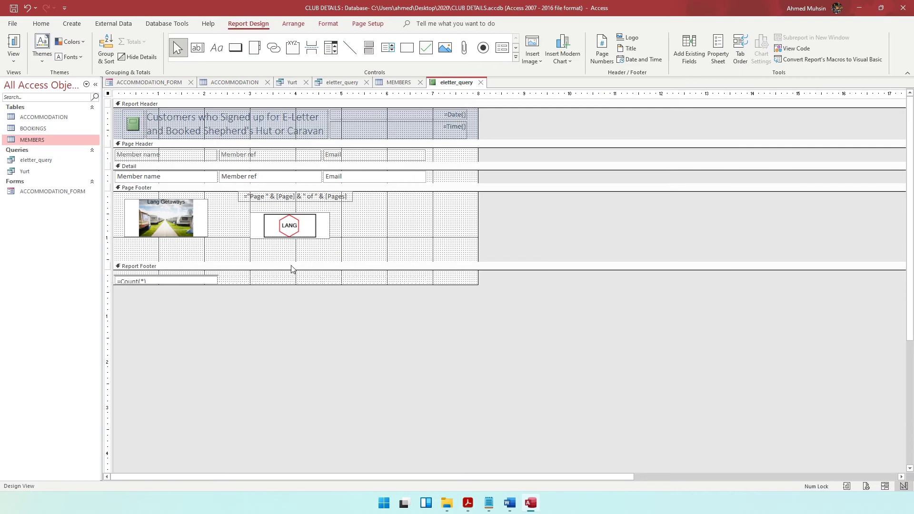
# - Add a label about 3 inches wide below the logo in the Page Footer with the candidate's name, candidate number and centre number
pyautogui.click(216, 47)
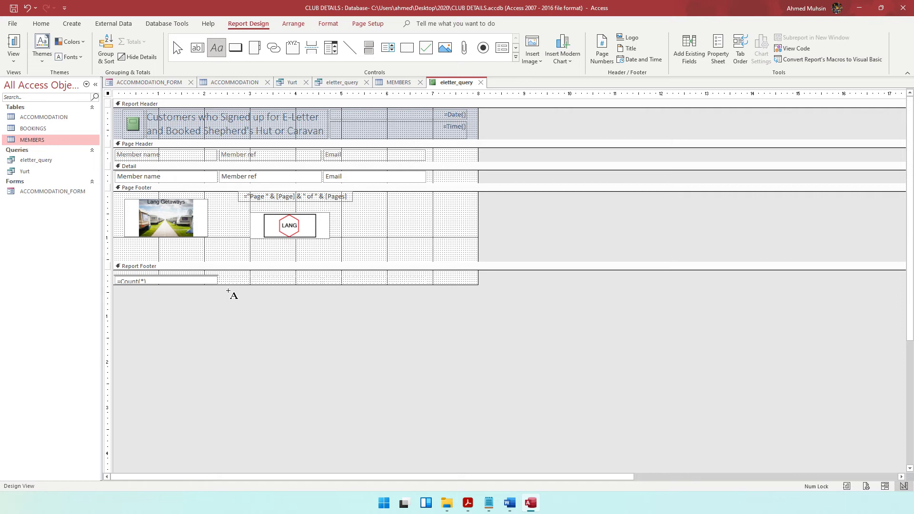
pyautogui.moveTo(233, 247); pyautogui.dragTo(370, 260)
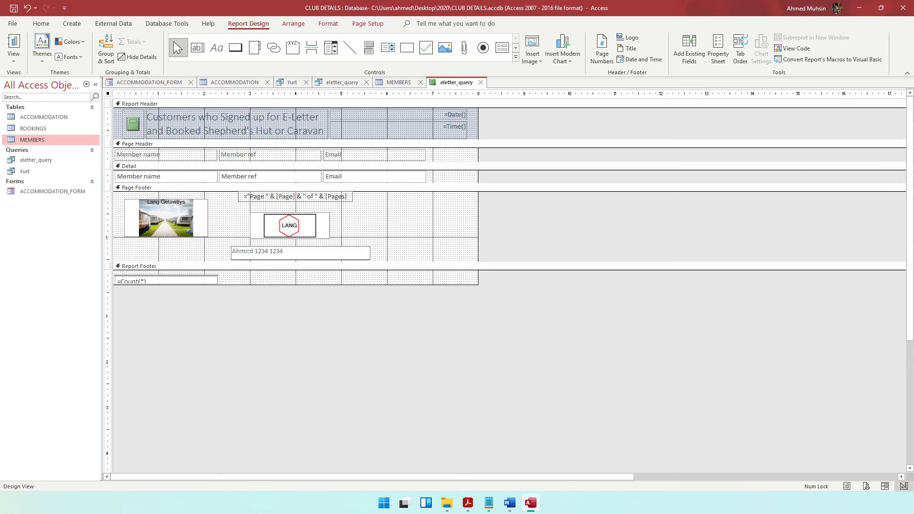
# - Check the brief's one-side-of-A4 requirement and review the whole report, including its footer, in Print Preview
pyautogui.click(468, 502)
pyautogui.moveTo(302, 386); pyautogui.dragTo(561, 386)
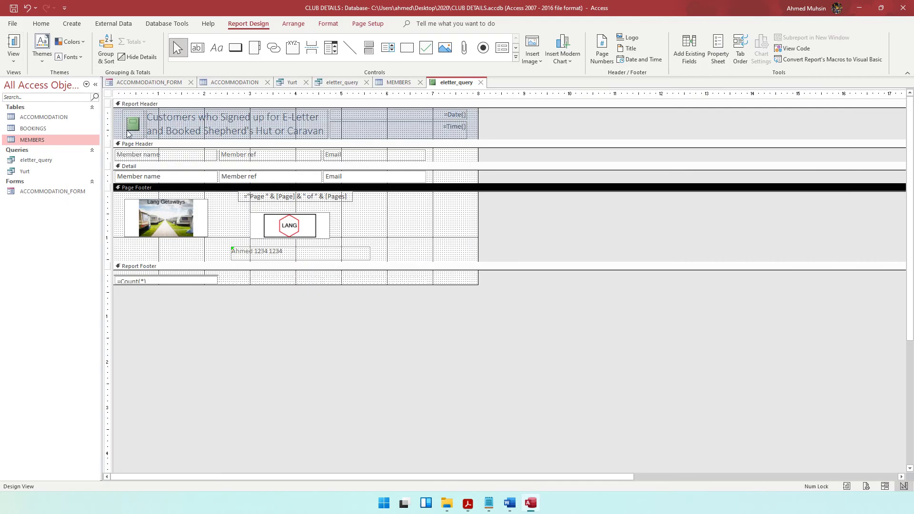
pyautogui.click(859, 6)
pyautogui.click(13, 56)
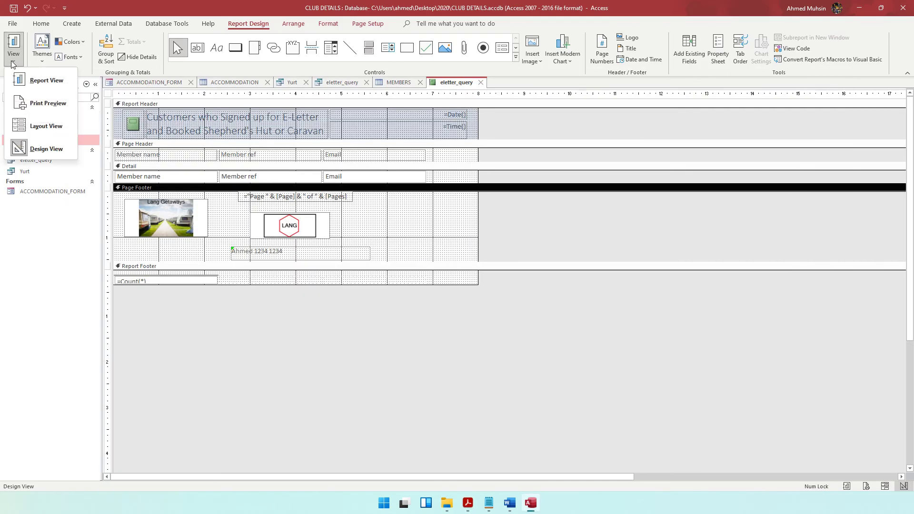
pyautogui.click(38, 104)
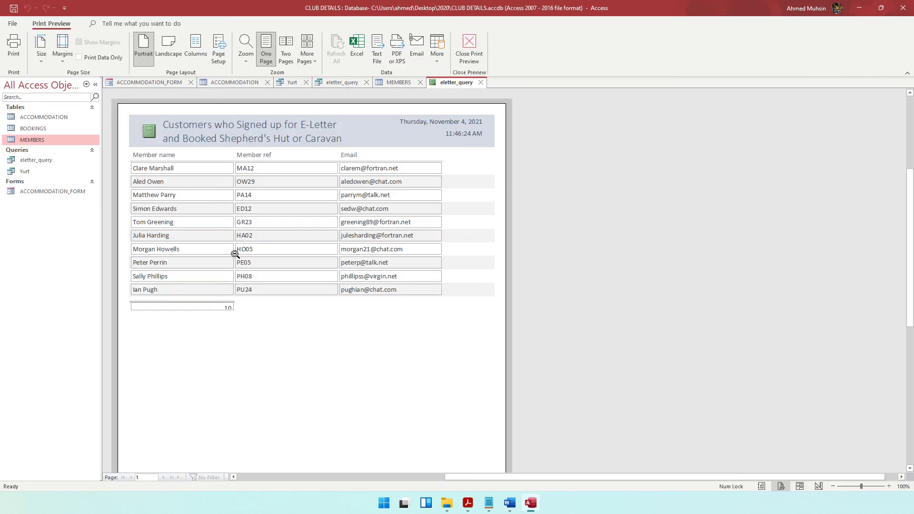
pyautogui.scroll(-5, 299, 398)
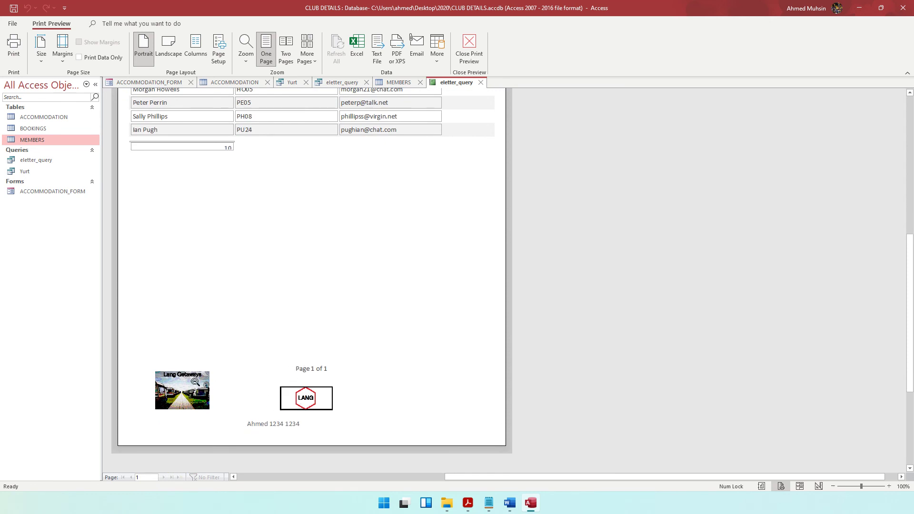
pyautogui.scroll(5, 284, 398)
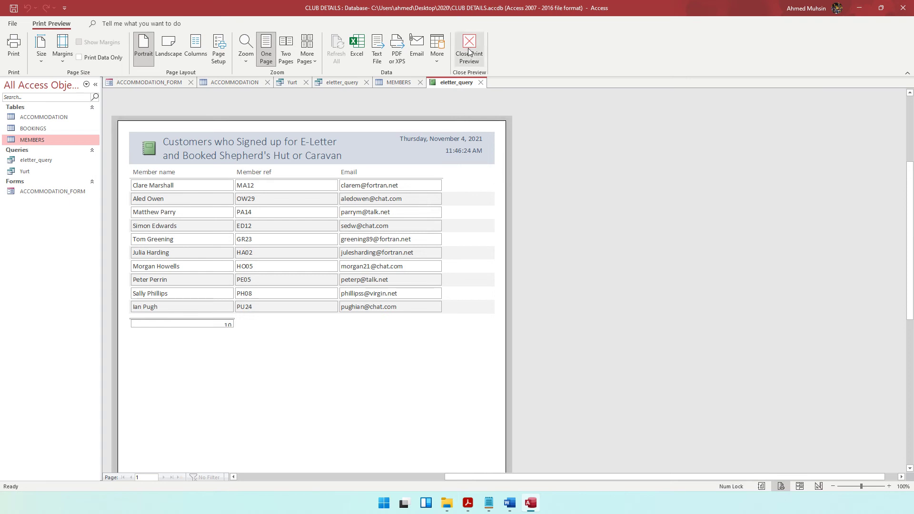
# - Check the required report name in the brief and save the report as eletter_report
pyautogui.click(467, 503)
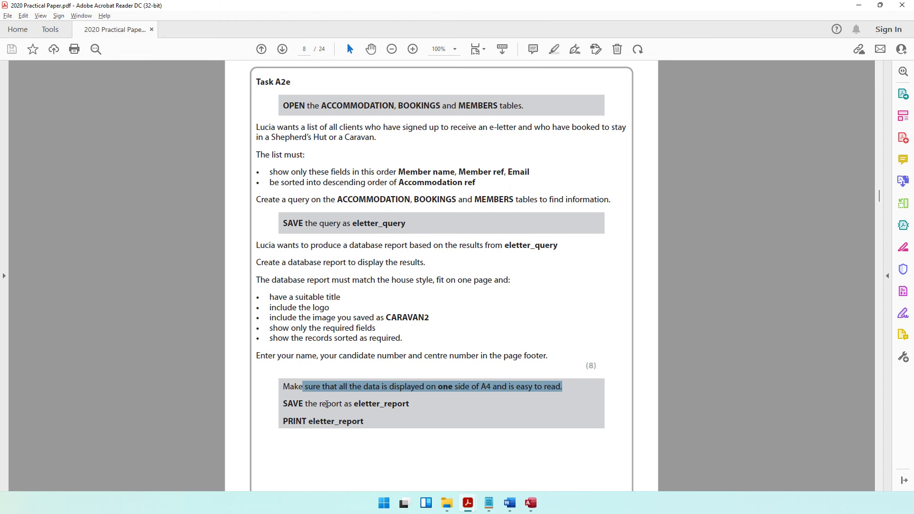
pyautogui.moveTo(326, 404); pyautogui.dragTo(391, 406)
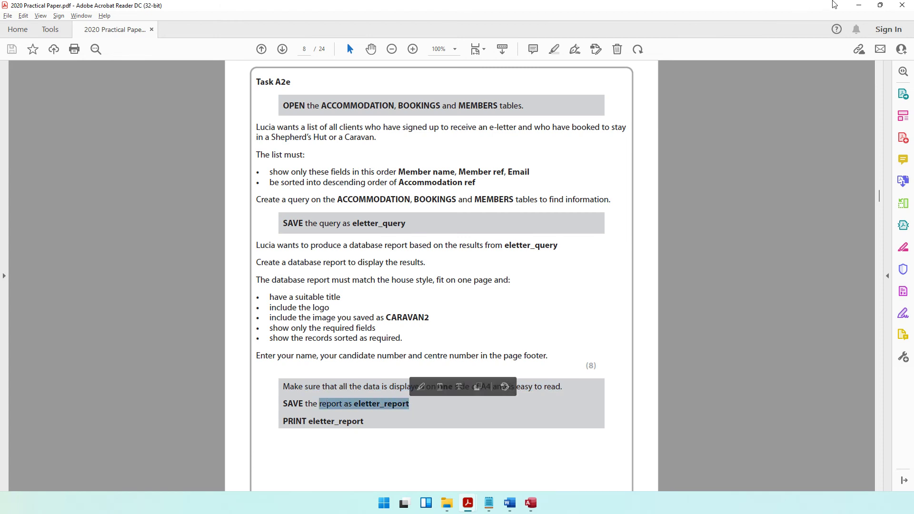
pyautogui.hotkey('alt', 'Tab')
pyautogui.click(14, 9)
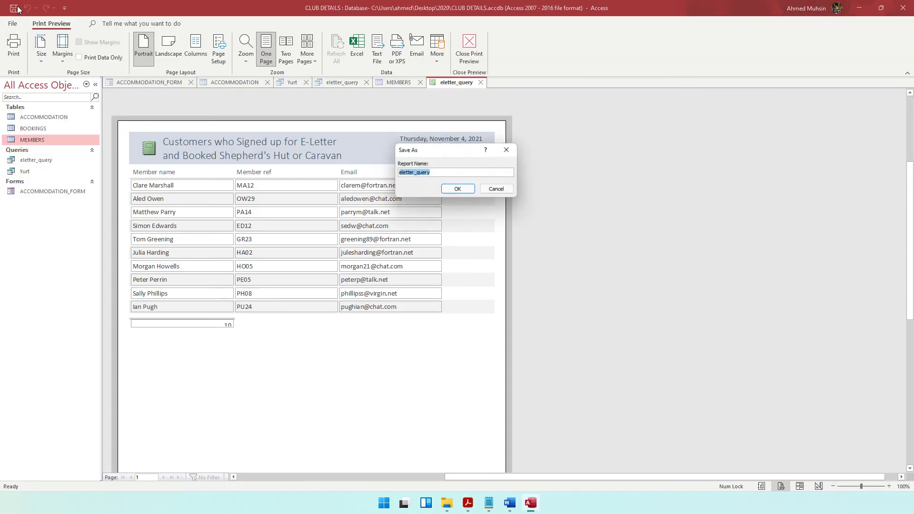
pyautogui.click(431, 173)
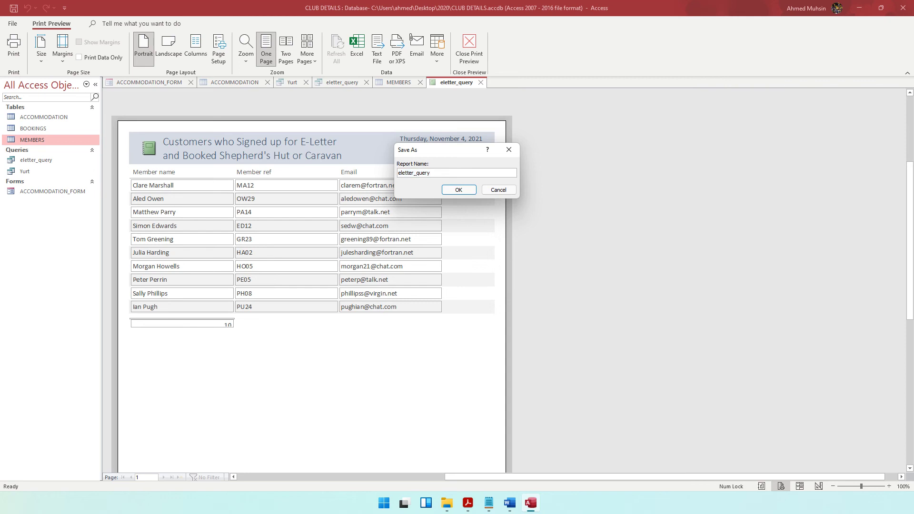
pyautogui.moveTo(430, 173); pyautogui.dragTo(417, 173)
pyautogui.write('report')
pyautogui.click(458, 190)
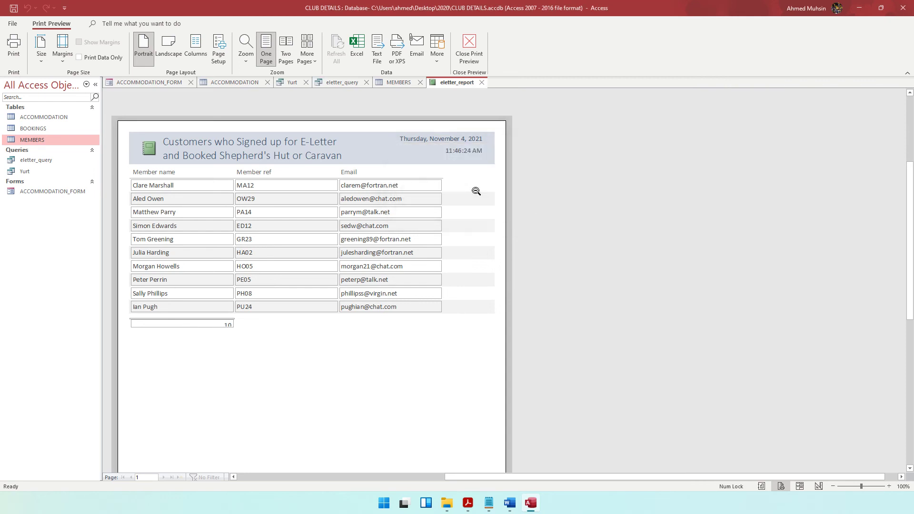
# - Check the brief's print instruction, view the report's print settings without printing, and close Print Preview
pyautogui.click(468, 503)
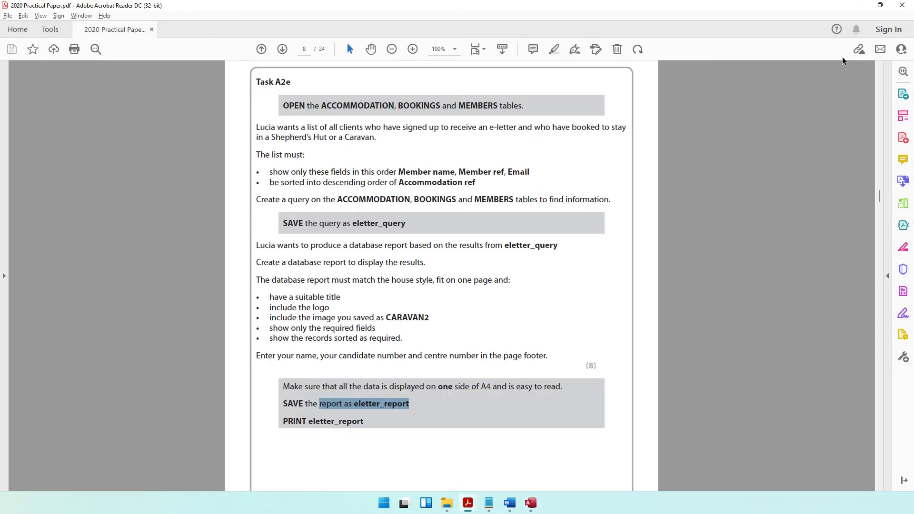
pyautogui.click(859, 5)
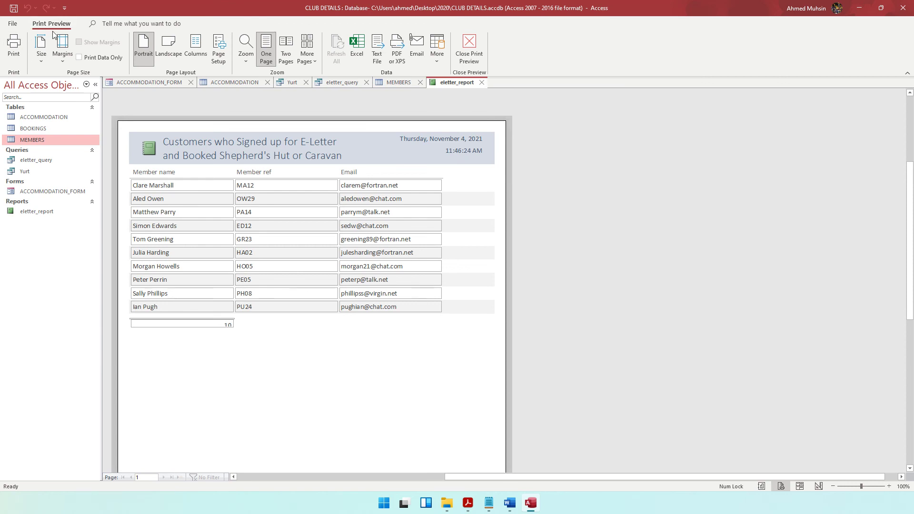
pyautogui.click(13, 51)
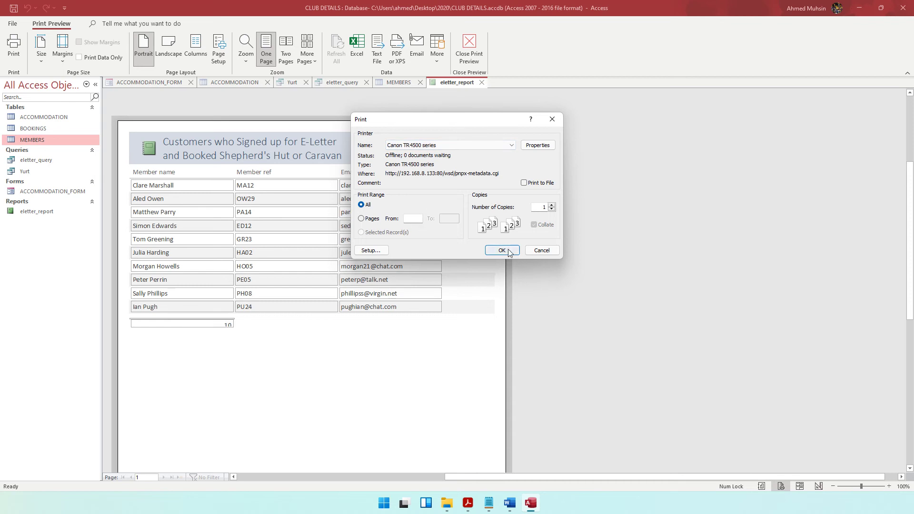
pyautogui.click(542, 251)
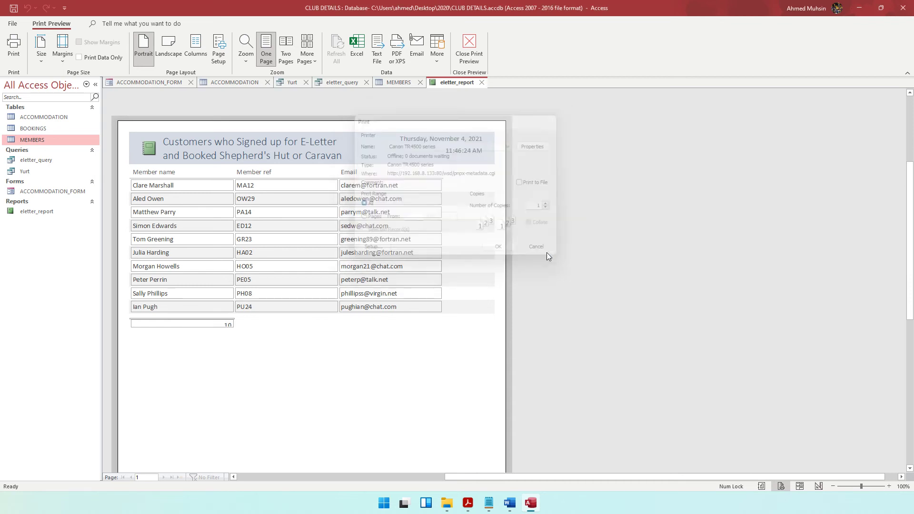
pyautogui.click(470, 46)
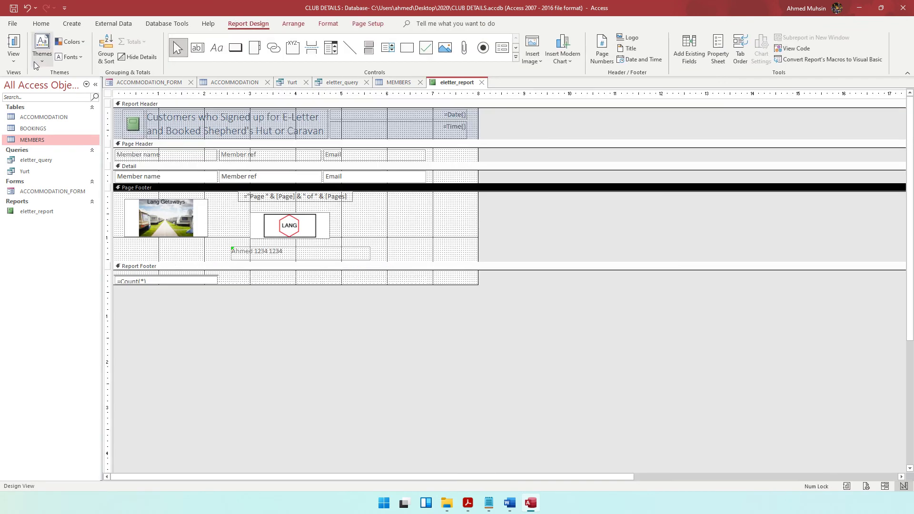
# - Reopen eletter_report in Print Preview, view the available printers in the print settings, and cancel without printing
pyautogui.click(16, 59)
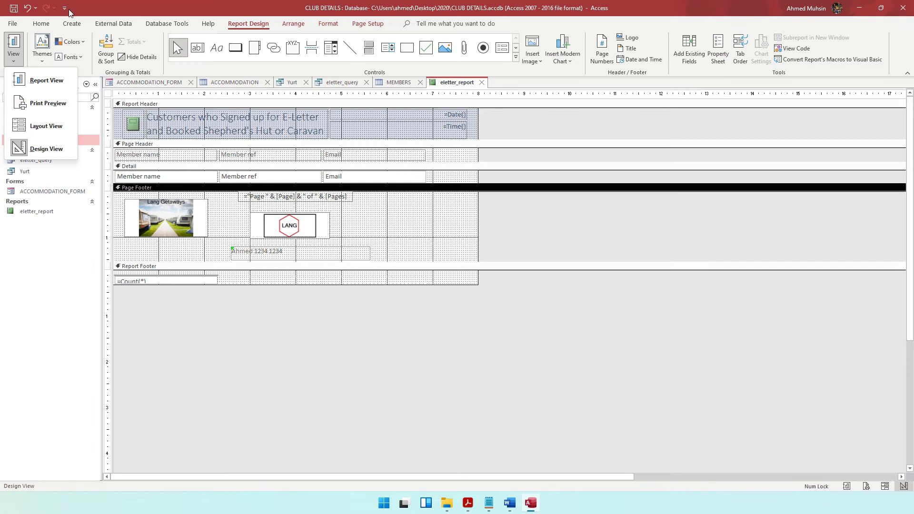
pyautogui.click(47, 28)
pyautogui.click(46, 29)
pyautogui.click(21, 56)
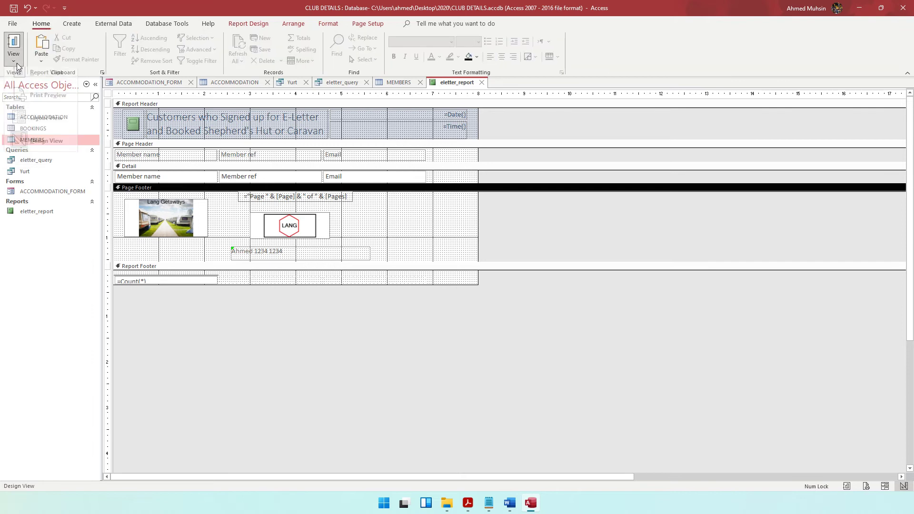
pyautogui.click(40, 104)
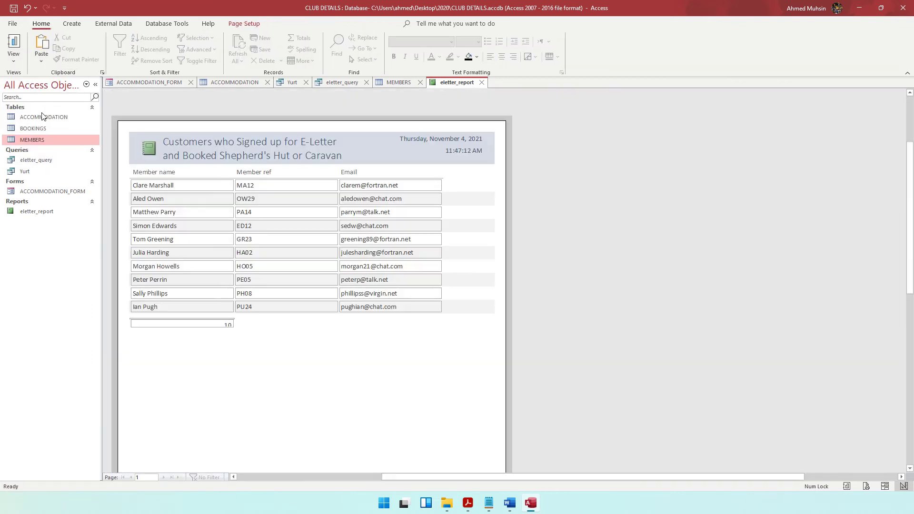
pyautogui.click(13, 45)
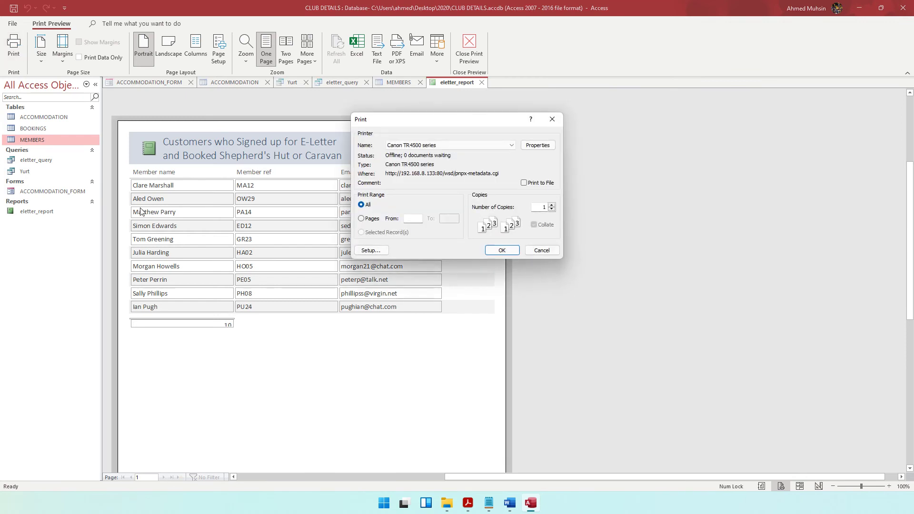
pyautogui.click(466, 146)
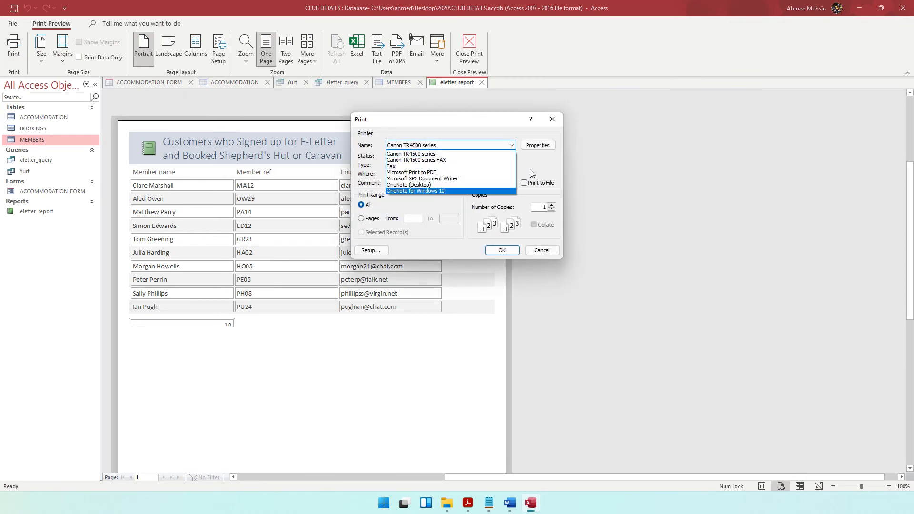
pyautogui.click(505, 153)
pyautogui.click(537, 253)
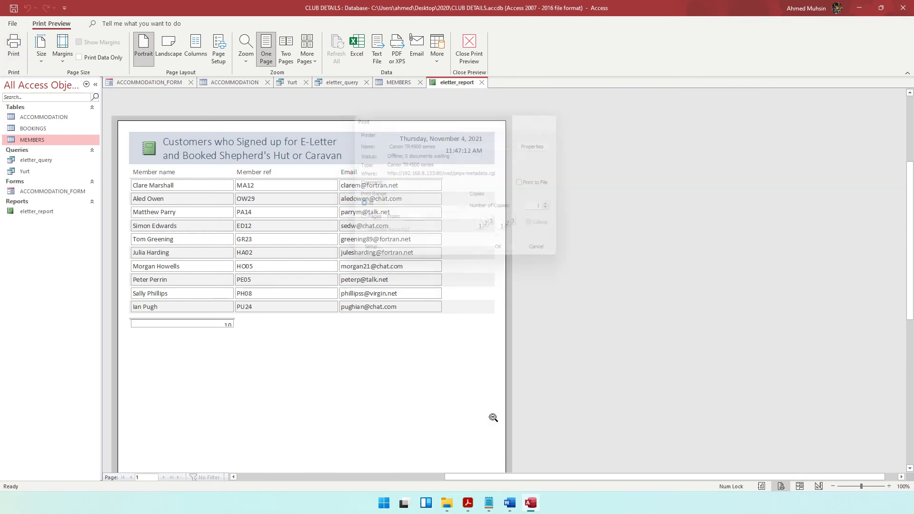
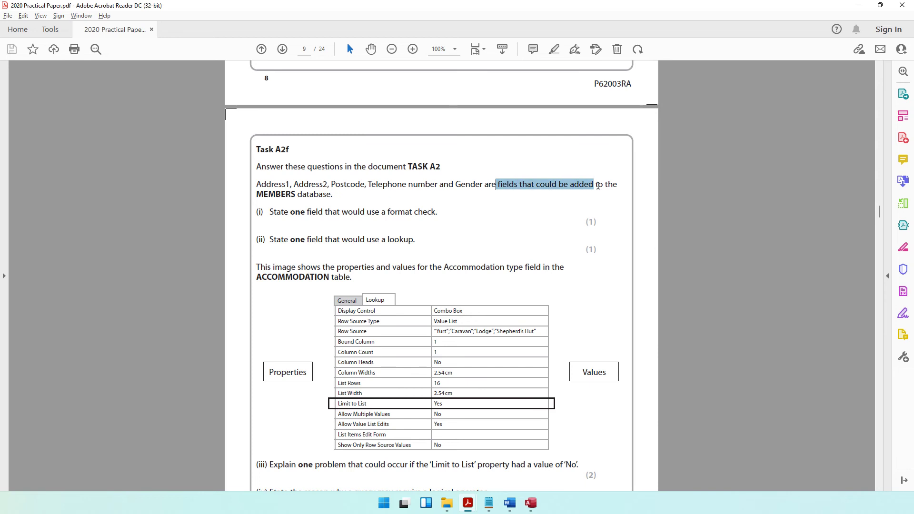
# - Read the Task A2f introduction on fields for the MEMBERS database and question (i) about a format check
pyautogui.click(299, 196)
pyautogui.moveTo(299, 196); pyautogui.dragTo(336, 186)
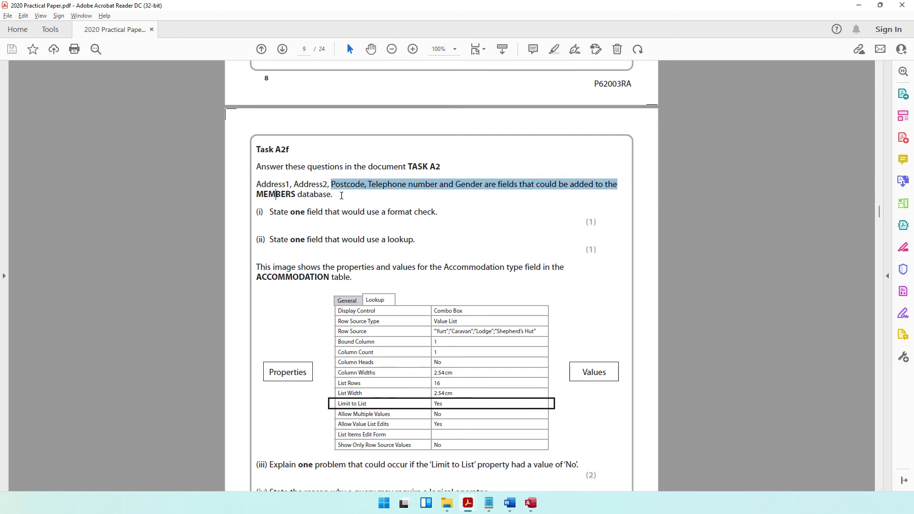
pyautogui.moveTo(269, 212)
pyautogui.mouseDown()
pyautogui.moveTo(399, 221)
pyautogui.moveTo(446, 213)
pyautogui.mouseUp()
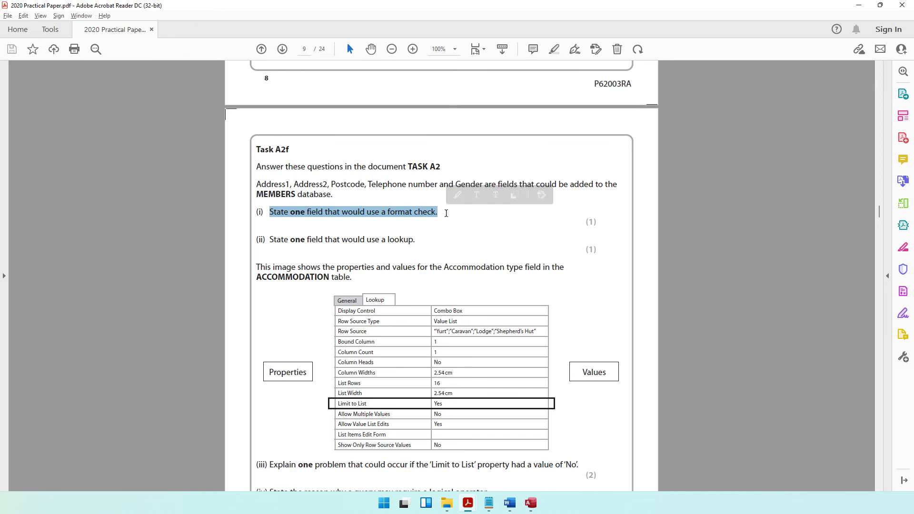
# - Switch back to Access and close eletter_report, eletter_query and the Yurt query
pyautogui.click(531, 502)
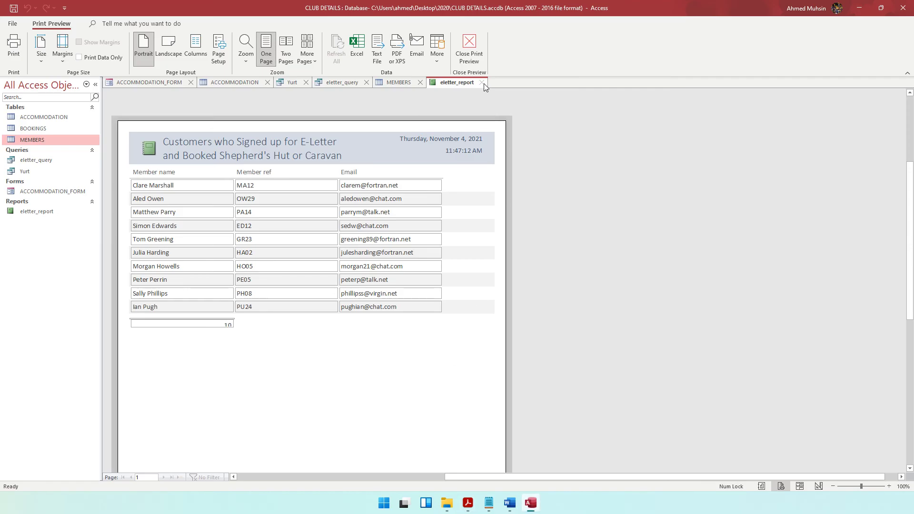
pyautogui.click(482, 82)
pyautogui.click(367, 83)
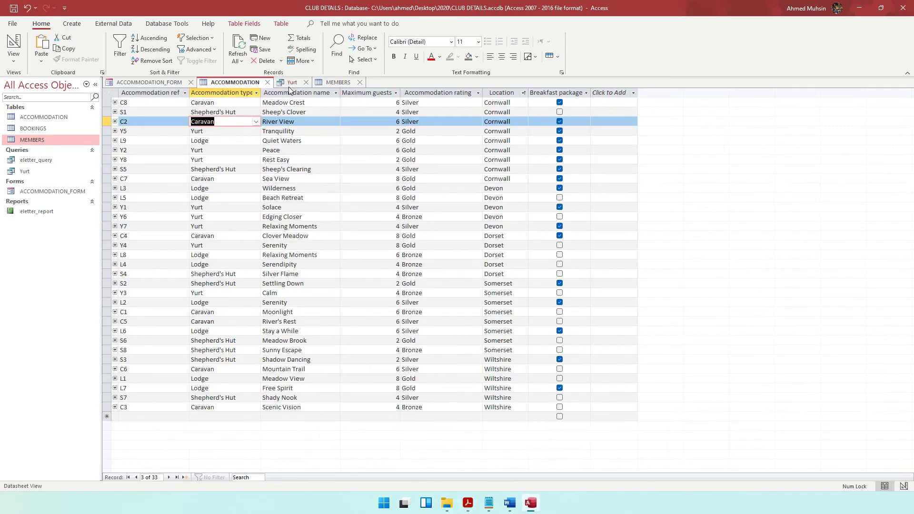
pyautogui.click(306, 82)
# - Open the MEMBERS table in Design View
pyautogui.click(282, 85)
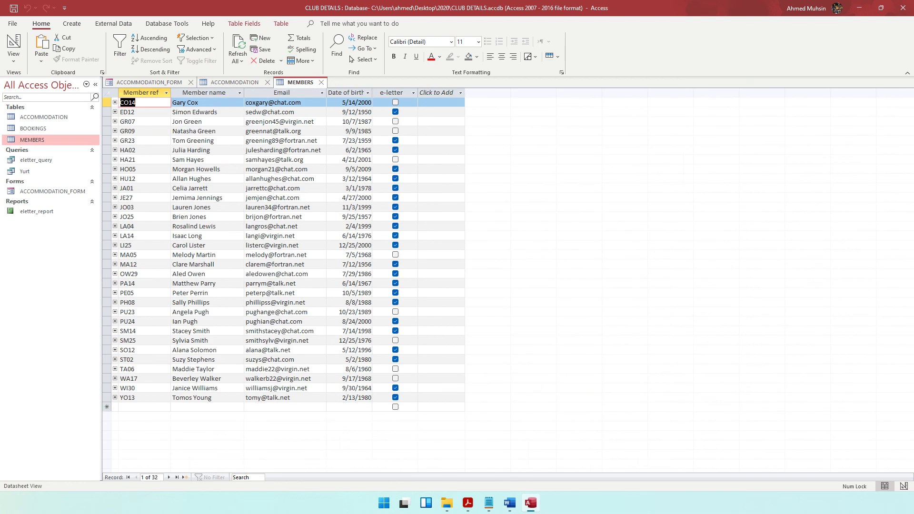
pyautogui.click(14, 60)
pyautogui.click(46, 103)
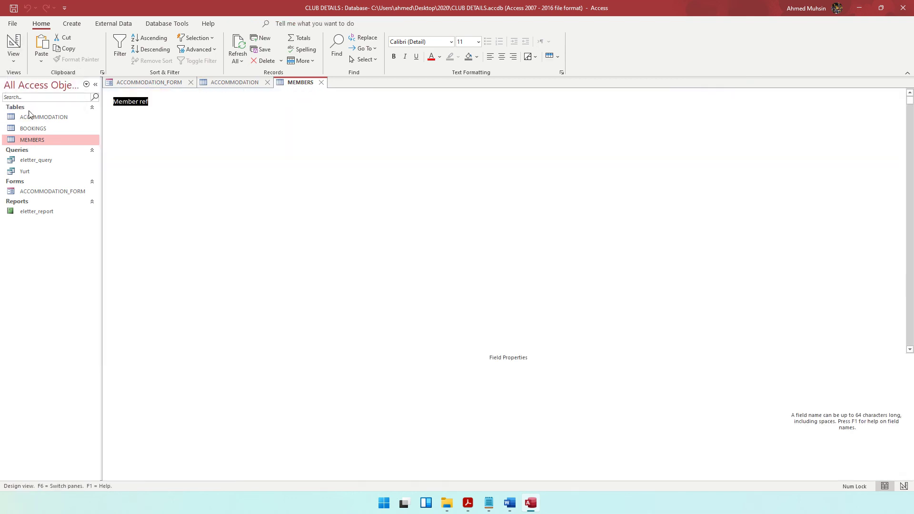
# - Inspect the field properties of the e-letter, Email and Member ref fields in the MEMBERS table
pyautogui.click(137, 138)
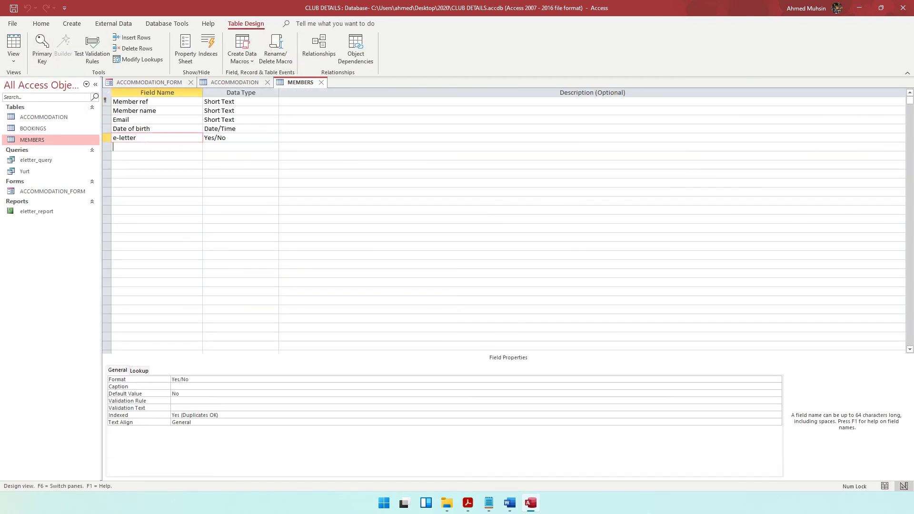
pyautogui.click(138, 146)
pyautogui.click(138, 120)
pyautogui.click(141, 102)
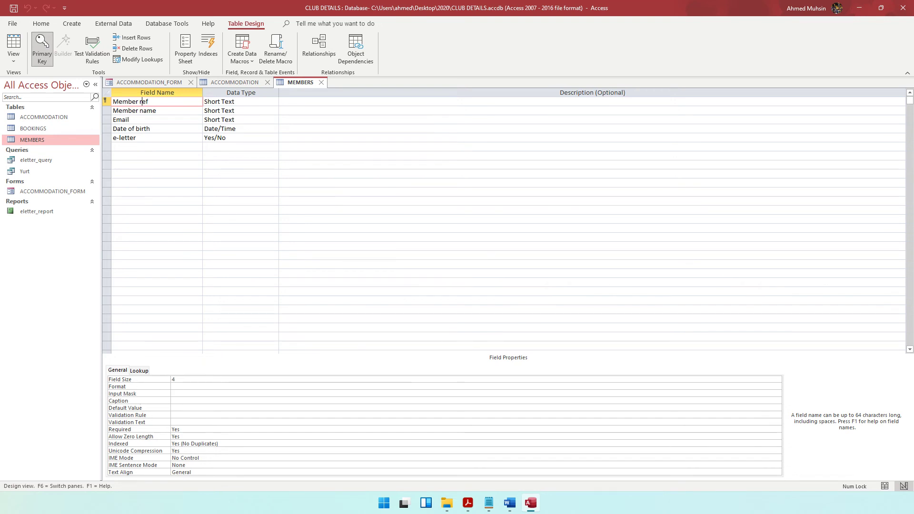
pyautogui.click(129, 120)
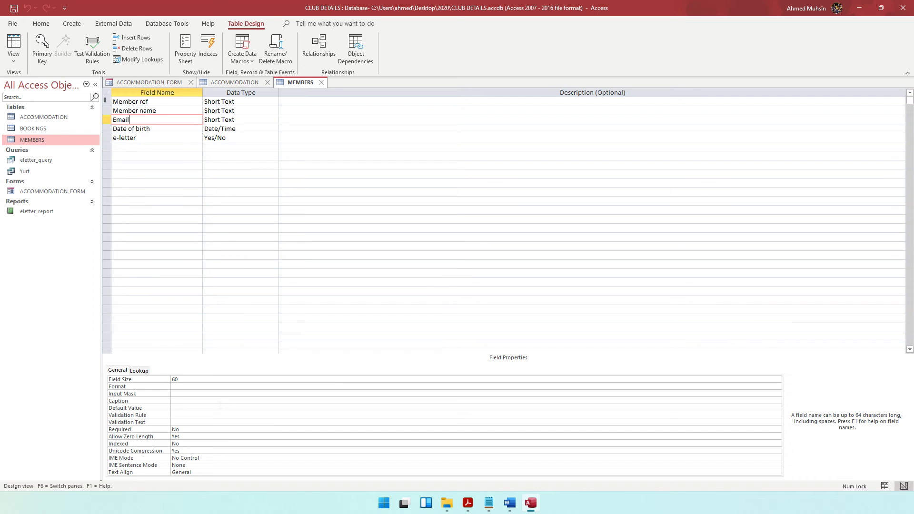
# - Set a blank row below e-letter in the MEMBERS table to Short Text and try the > and < symbols in its Format property
pyautogui.click(157, 147)
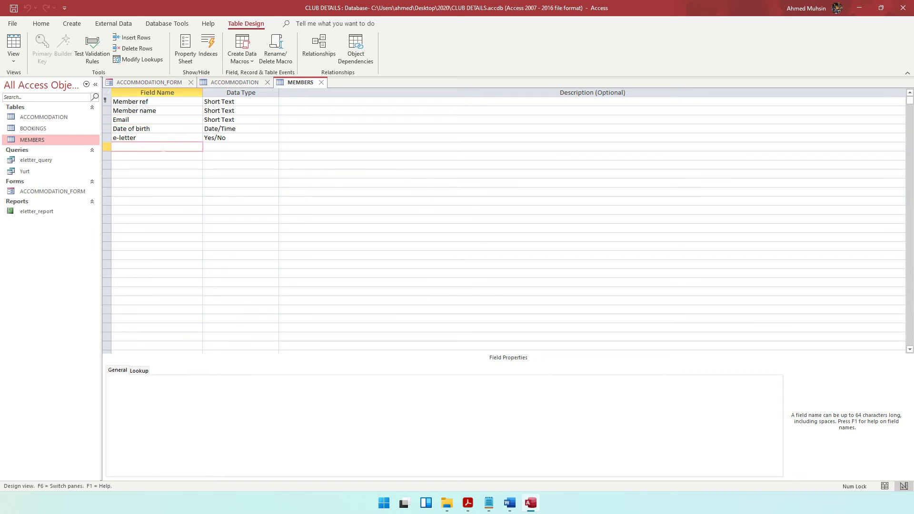
pyautogui.press('Tab')
pyautogui.click(274, 147)
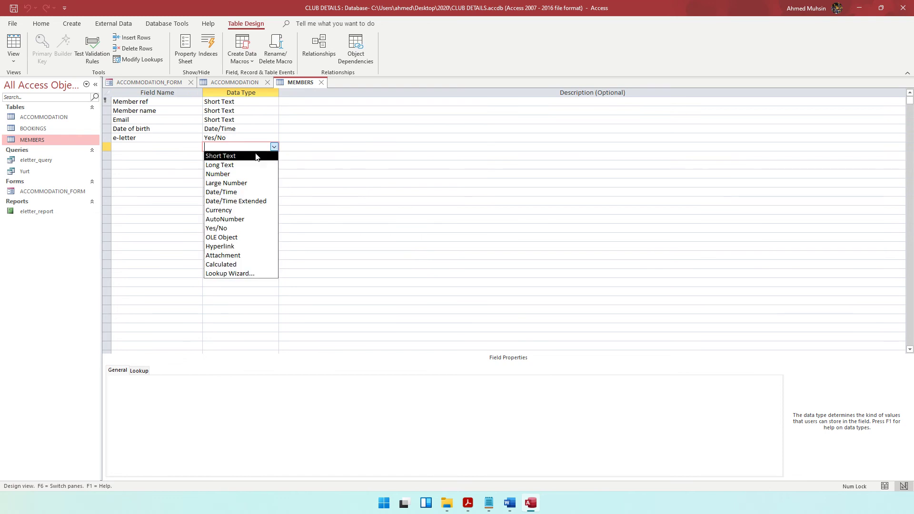
pyautogui.click(253, 155)
pyautogui.press('F6')
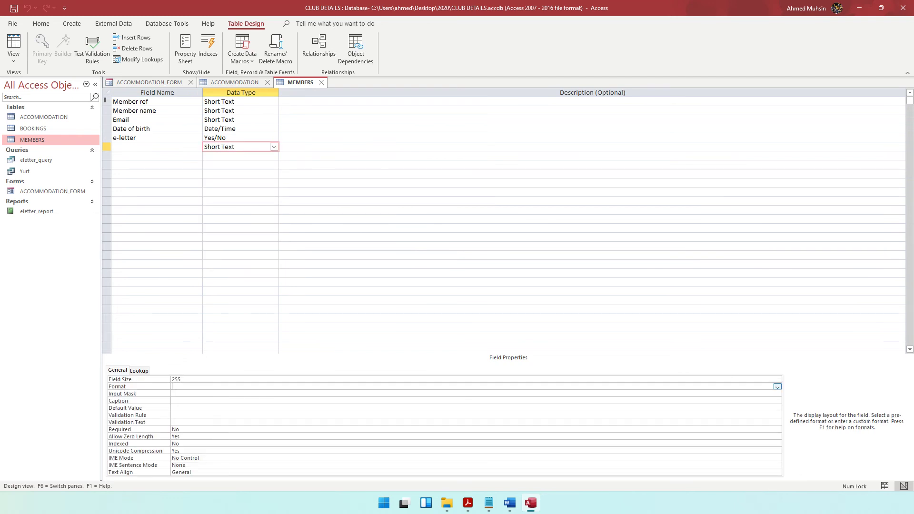
pyautogui.press('Down')
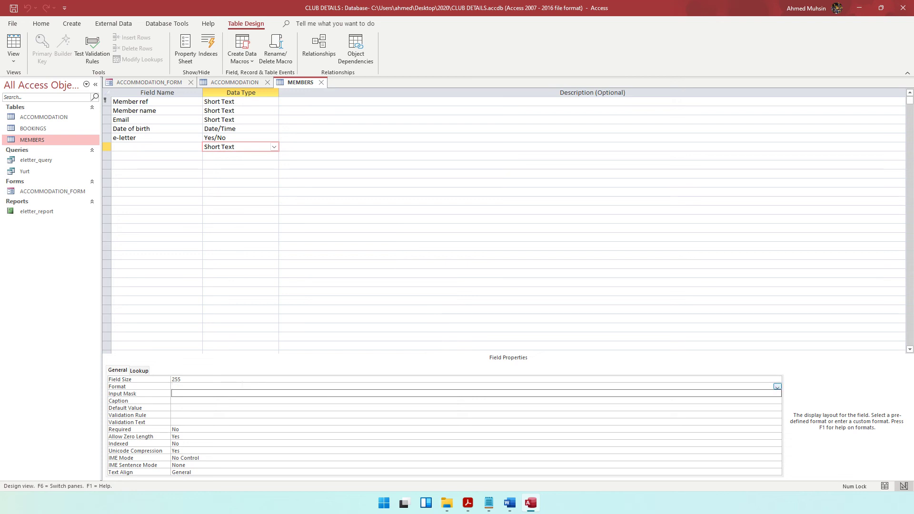
pyautogui.write('>')
pyautogui.press('BackSpace')
pyautogui.write('<')
pyautogui.press('BackSpace')
# - Switch the blank row's data type to Number and look through its predefined formats
pyautogui.click(274, 147)
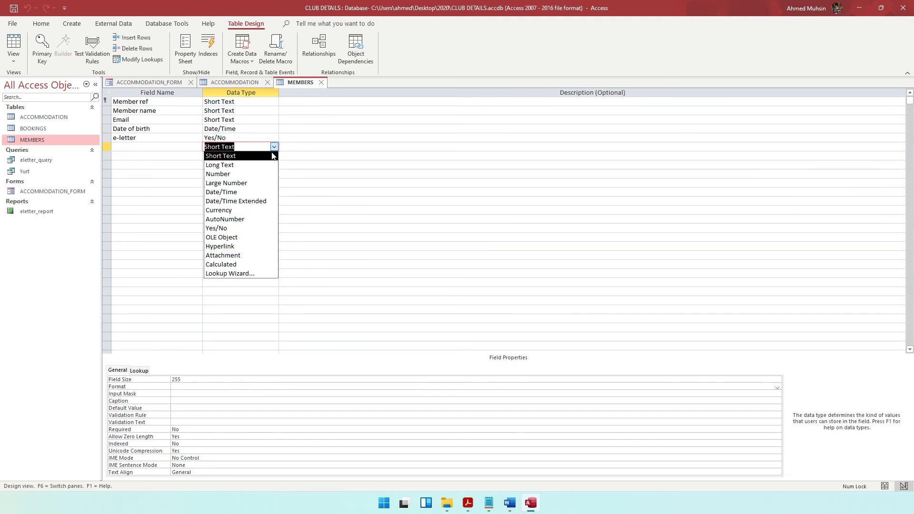
pyautogui.click(249, 174)
pyautogui.click(769, 387)
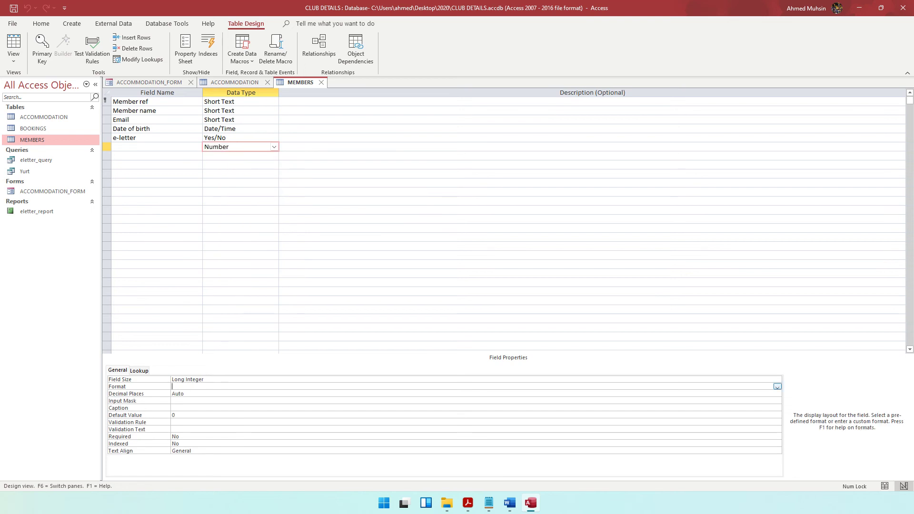
pyautogui.click(777, 387)
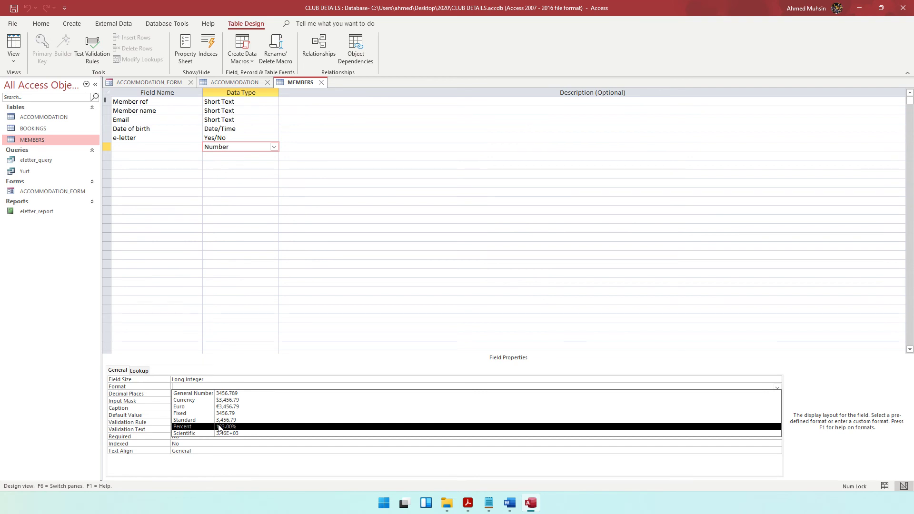
# - Set the blank row's data type to Date/Time and look through its predefined date and time formats
pyautogui.click(274, 147)
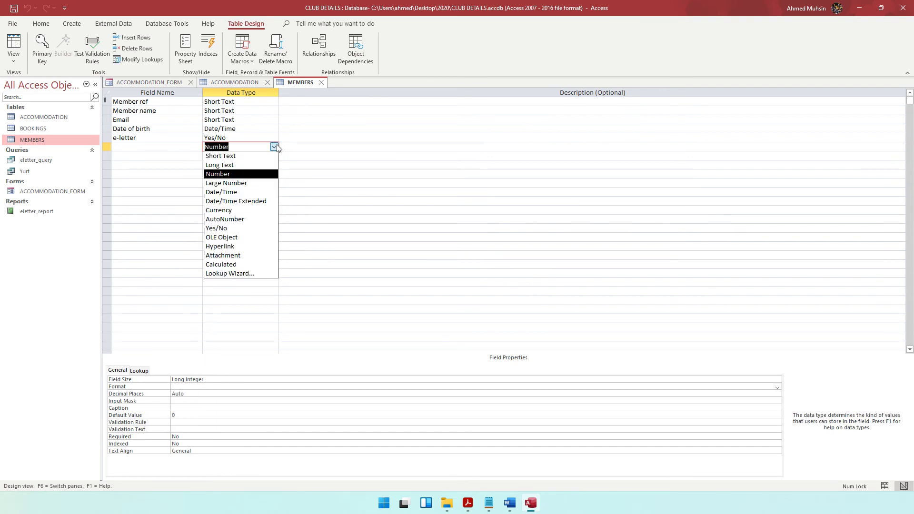
pyautogui.click(239, 191)
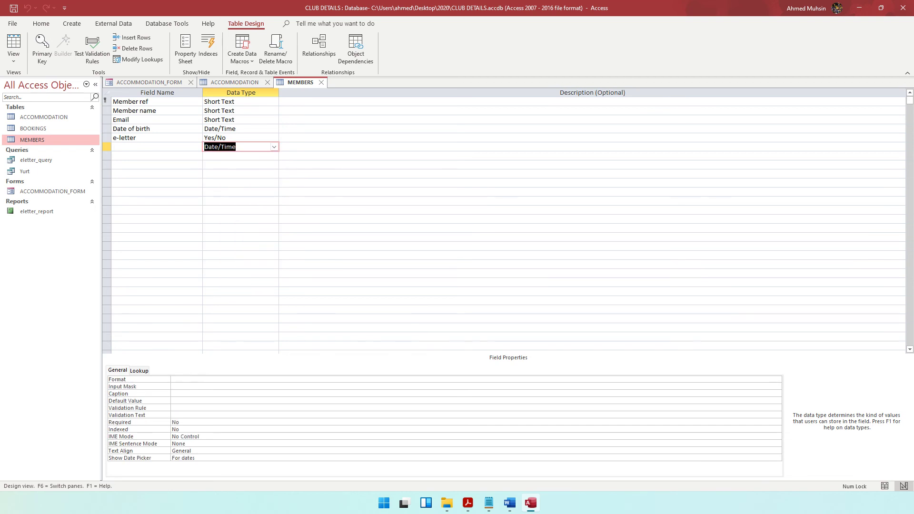
pyautogui.press('F6')
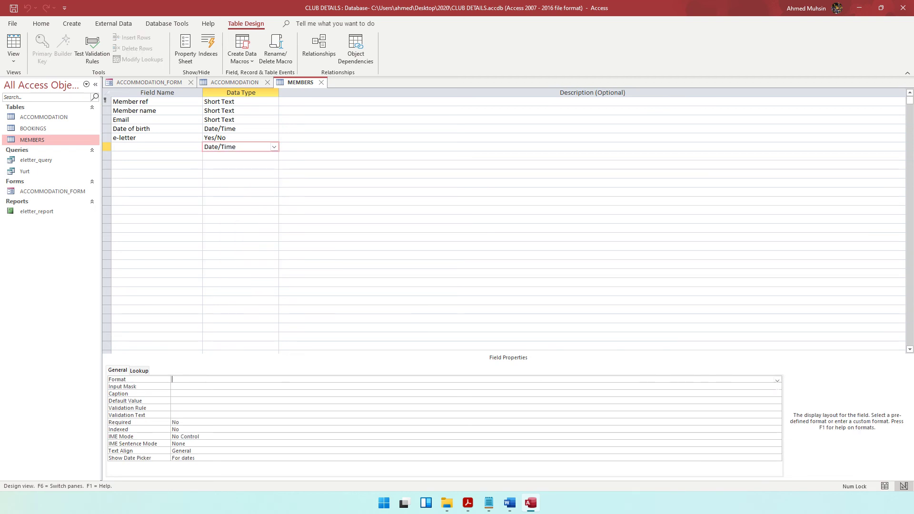
pyautogui.click(777, 380)
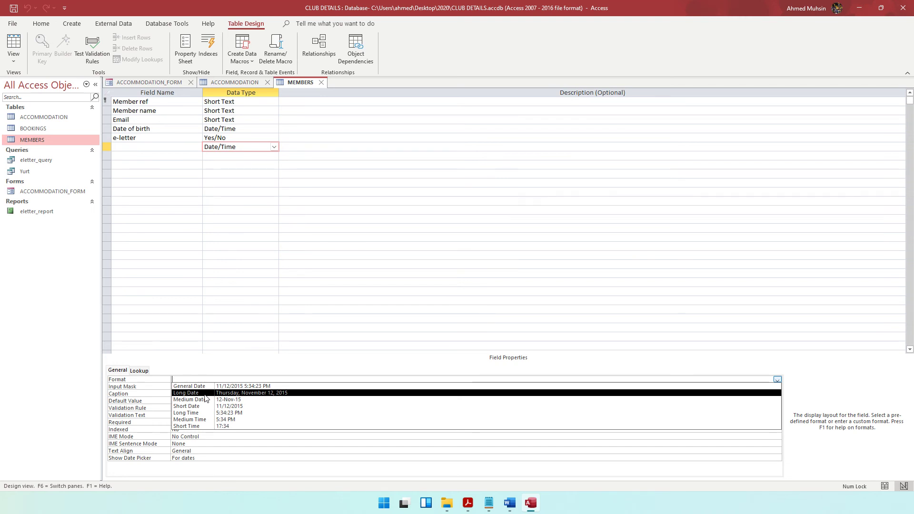
# - Switch to the practical paper in Adobe Acrobat Reader and review the candidate fields from Address1 to Gender for question (i)
pyautogui.click(467, 503)
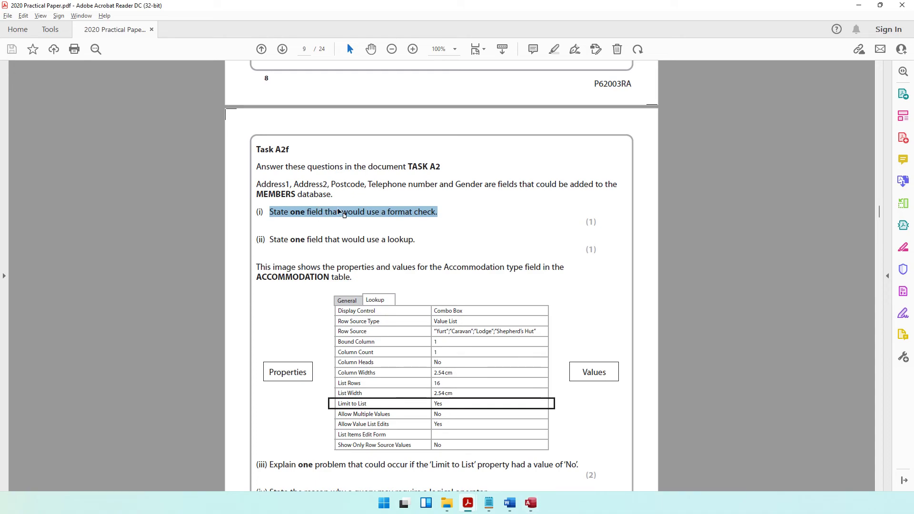
pyautogui.click(371, 209)
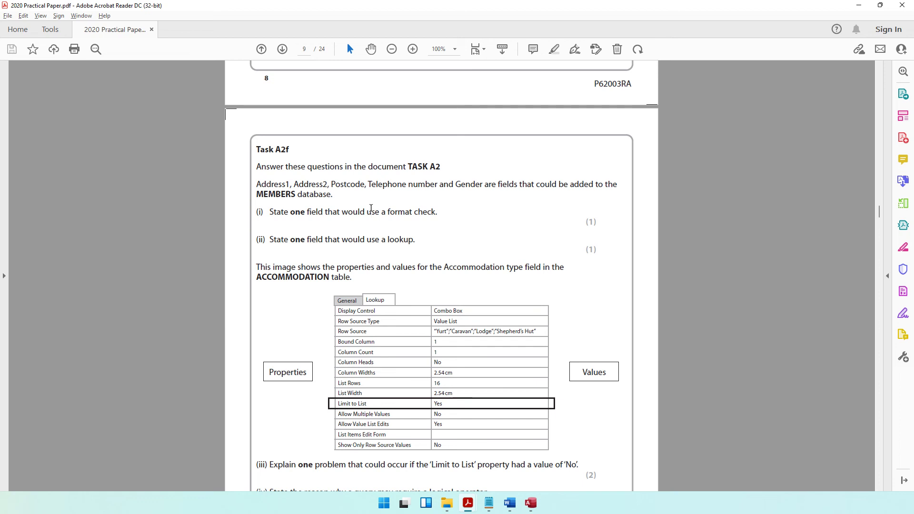
pyautogui.moveTo(256, 185); pyautogui.dragTo(484, 189)
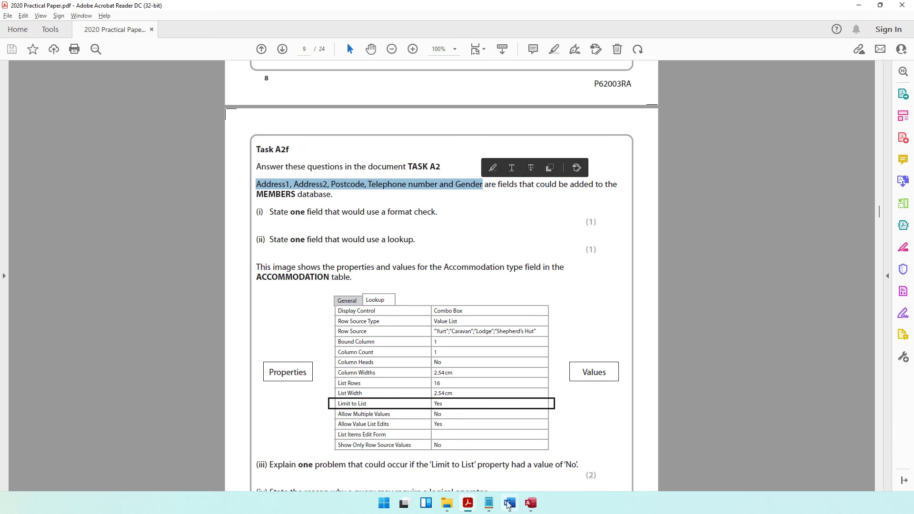
# - Switch to the TASK A2 document in Word and add the heading "Task A2f" with a numbered item i) below the last screenshot
pyautogui.click(509, 504)
pyautogui.scroll(-3, 510, 288)
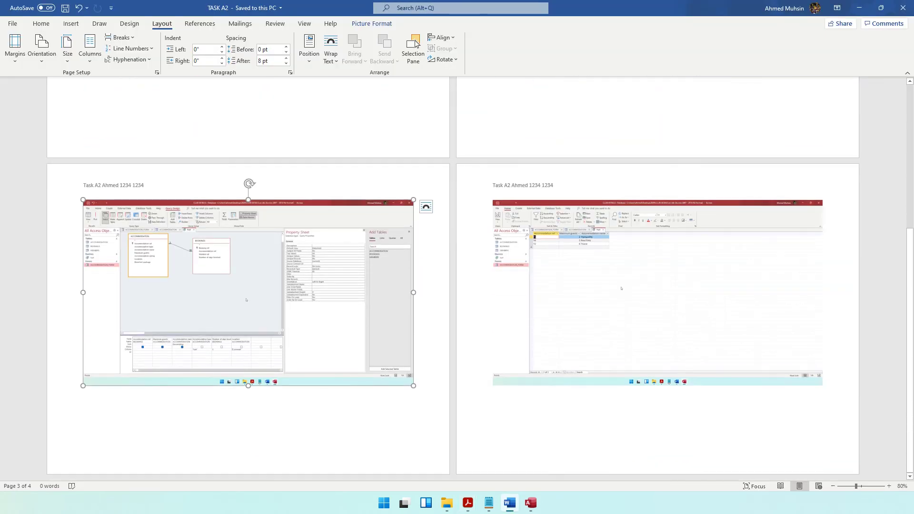
pyautogui.hotkey('ctrl', 'z')
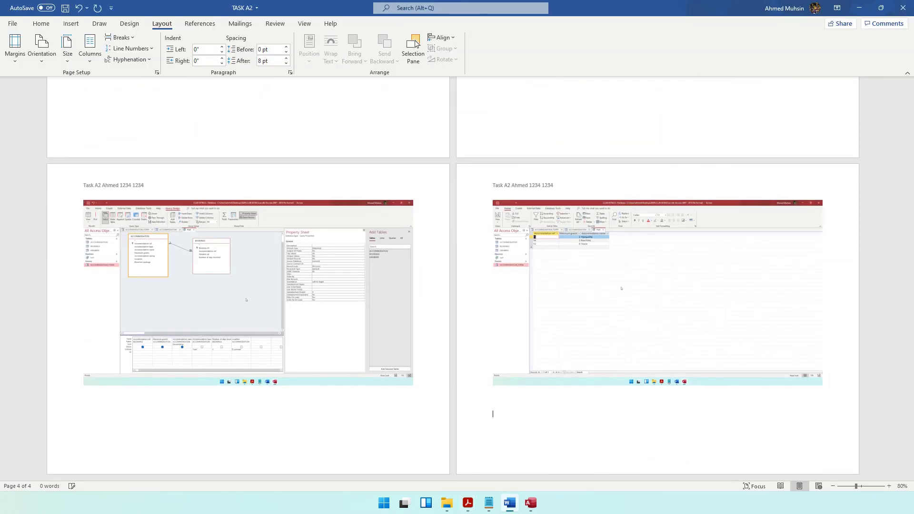
pyautogui.write('Task A2f')
pyautogui.press('Return')
pyautogui.write('i)')
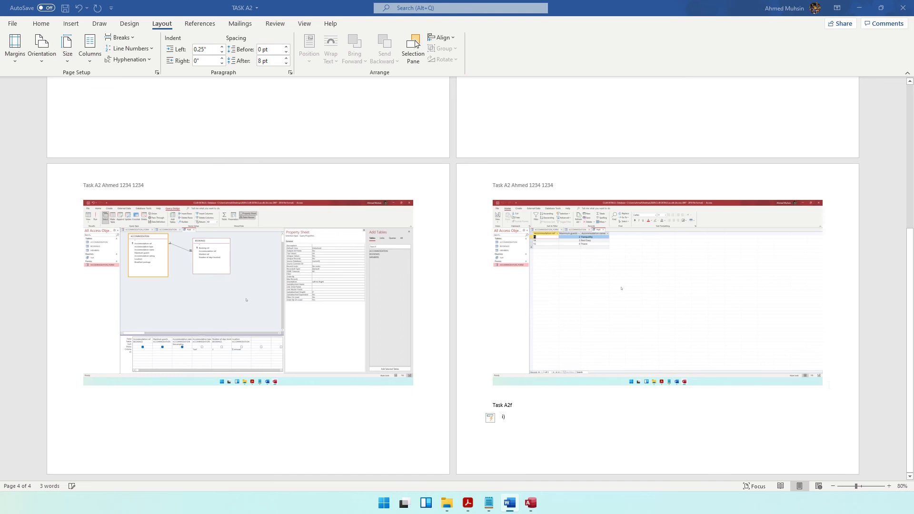
# - Return to the practical paper in Adobe Acrobat Reader and check which listed field, such as Postcode, would use a format check
pyautogui.hotkey('alt', 'Tab')
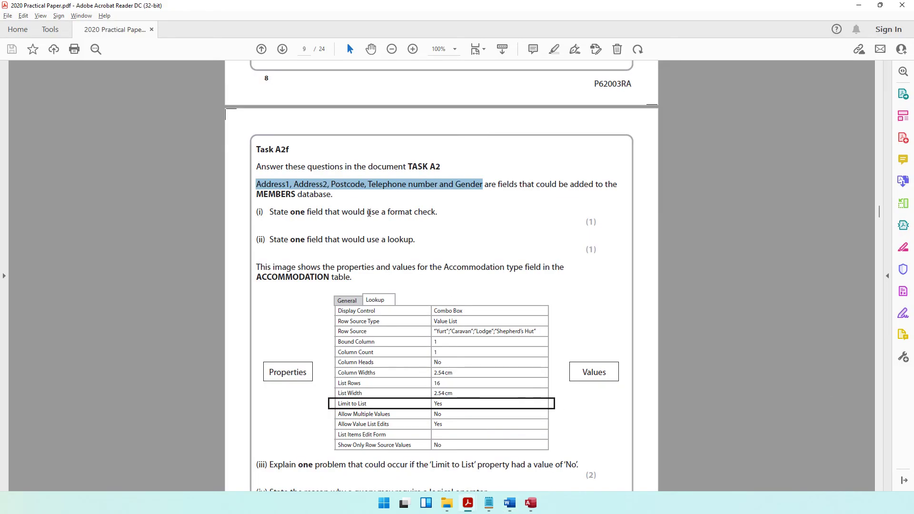
pyautogui.click(273, 191)
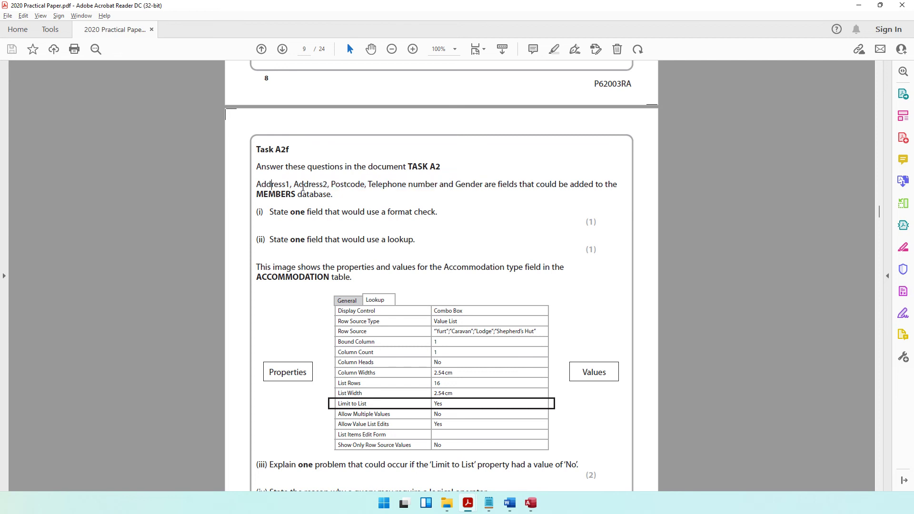
pyautogui.moveTo(305, 187); pyautogui.dragTo(365, 189)
pyautogui.click(347, 181)
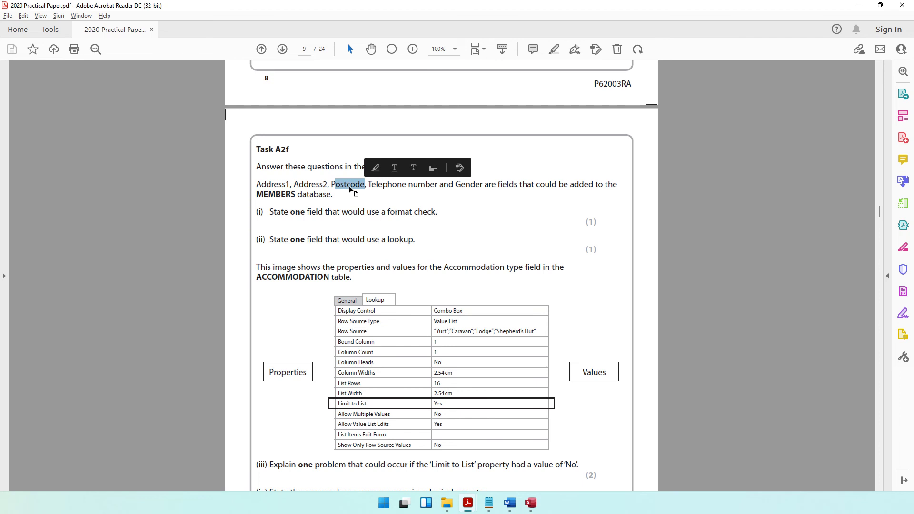
# - Go back to the TASK A2 document in Word and enter "Post Code" as the answer to question i)
pyautogui.click(531, 504)
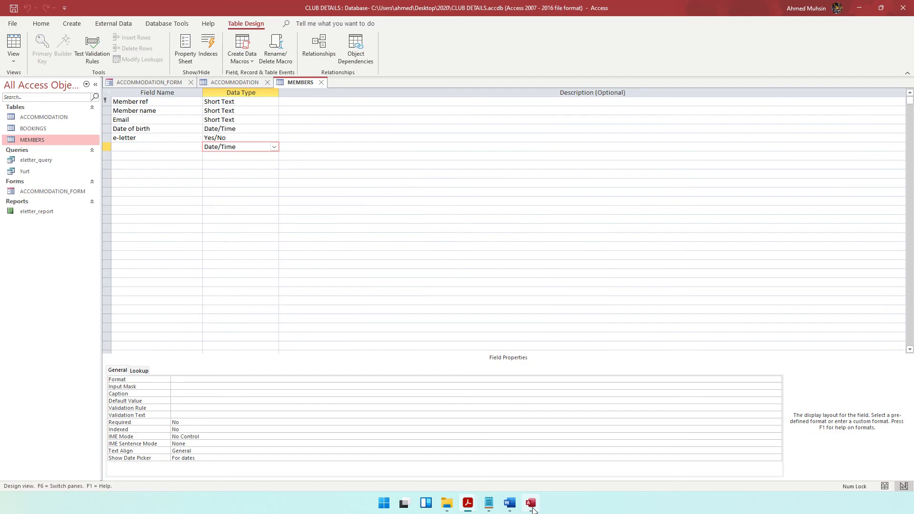
pyautogui.click(509, 503)
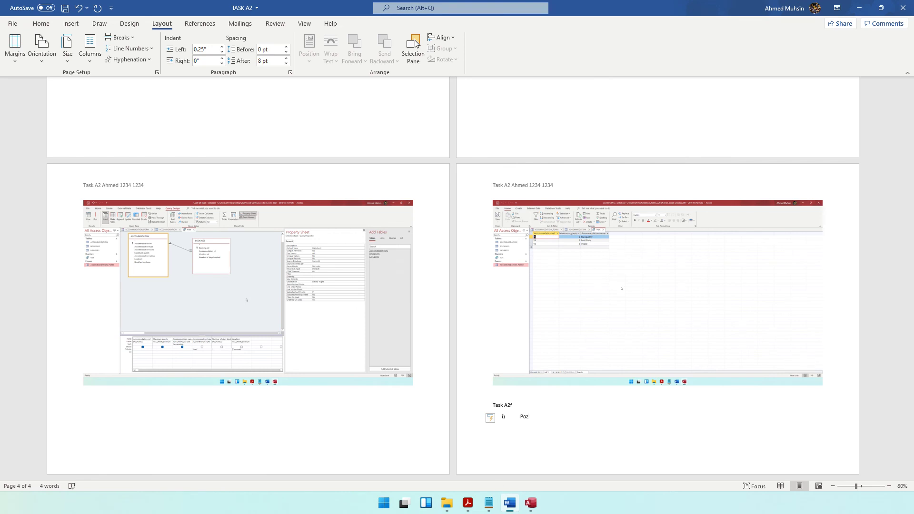
pyautogui.write('Code')
pyautogui.press('Return')
# - Switch to the practical paper in Adobe Acrobat Reader, read question (ii) about a lookup and compare it with the listed fields
pyautogui.hotkey('alt', 'Tab')
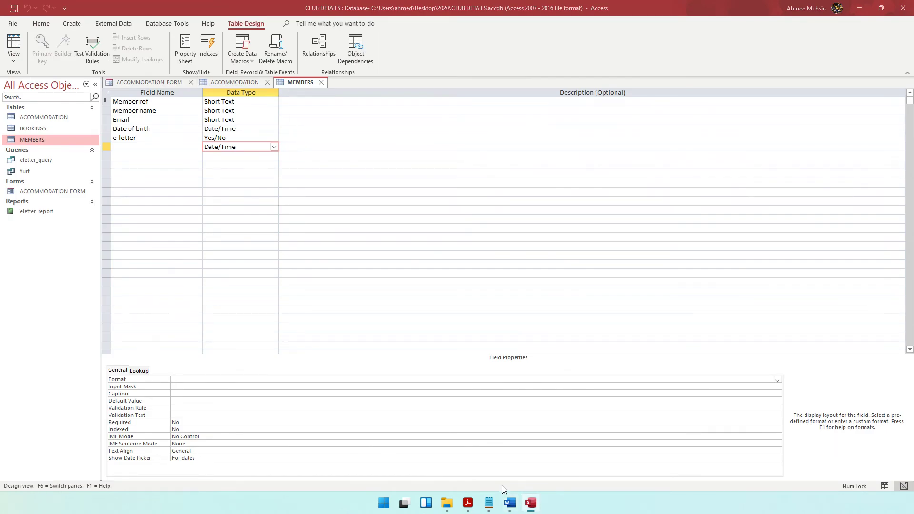
pyautogui.hotkey('alt', 'Tab')
pyautogui.moveTo(325, 241); pyautogui.dragTo(399, 243)
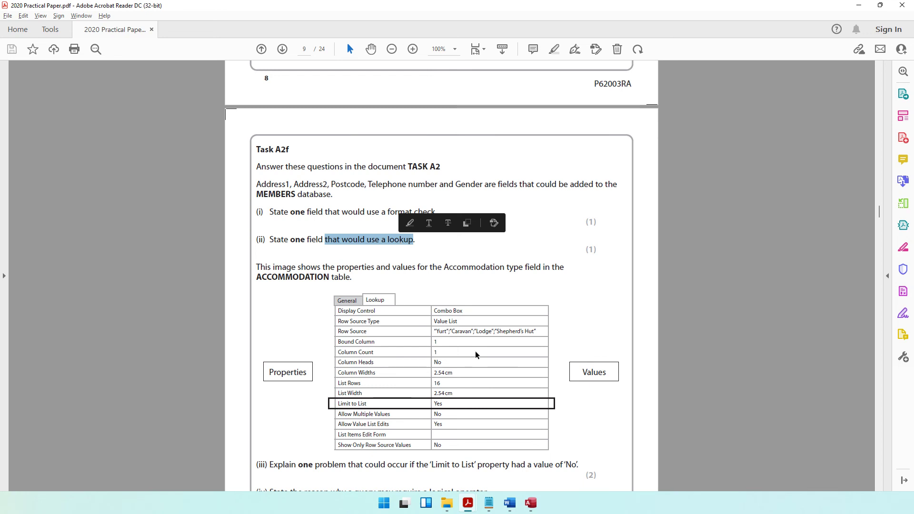
pyautogui.scroll(-3, 475, 353)
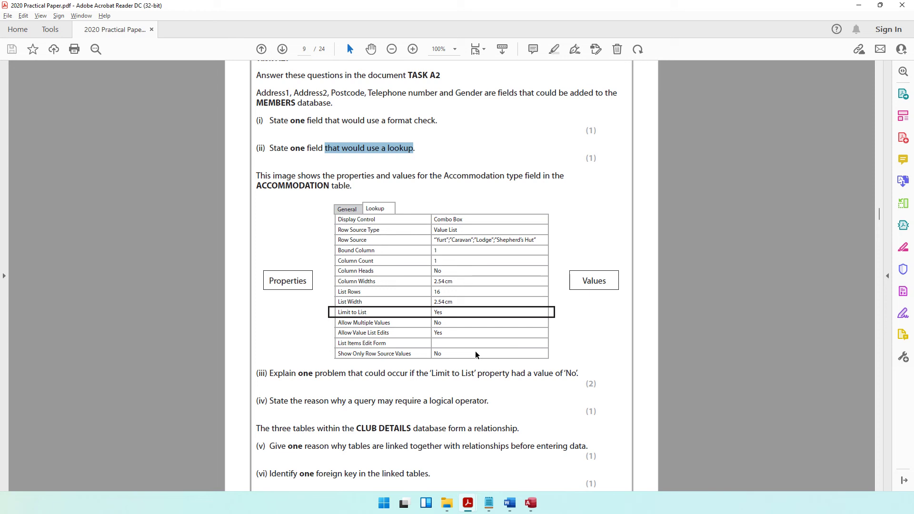
pyautogui.moveTo(274, 93); pyautogui.dragTo(362, 94)
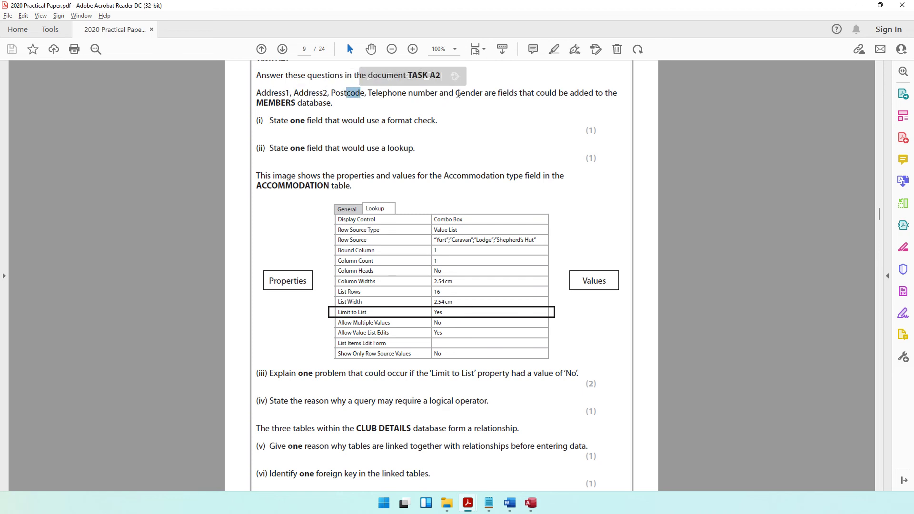
pyautogui.moveTo(460, 93); pyautogui.dragTo(480, 94)
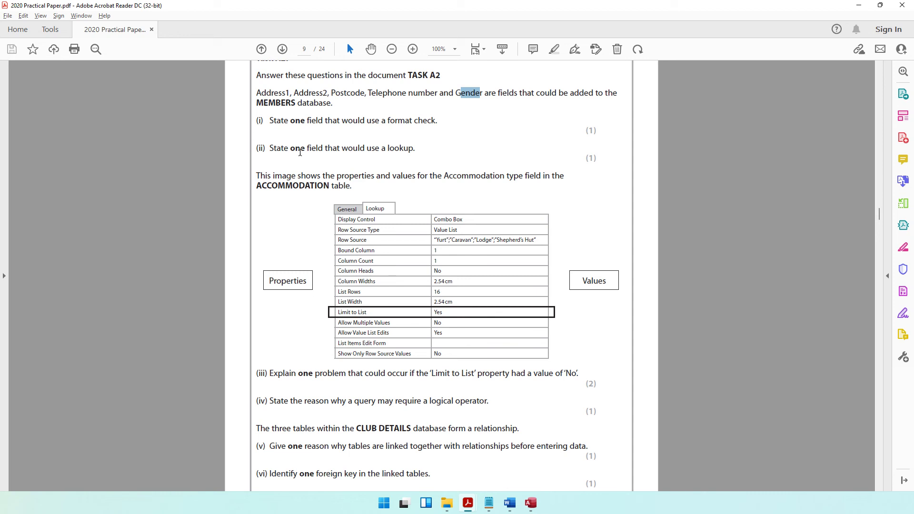
pyautogui.moveTo(290, 149); pyautogui.dragTo(339, 149)
pyautogui.click(393, 164)
pyautogui.moveTo(470, 94); pyautogui.dragTo(483, 94)
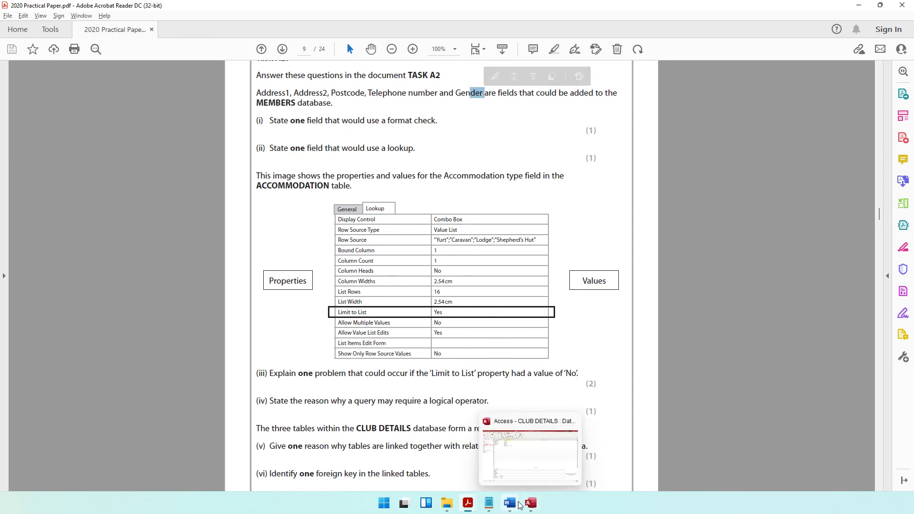
# - Switch to the TASK A2 document in Word and enter "Gender" as the answer to question ii), starting item iii)
pyautogui.click(514, 504)
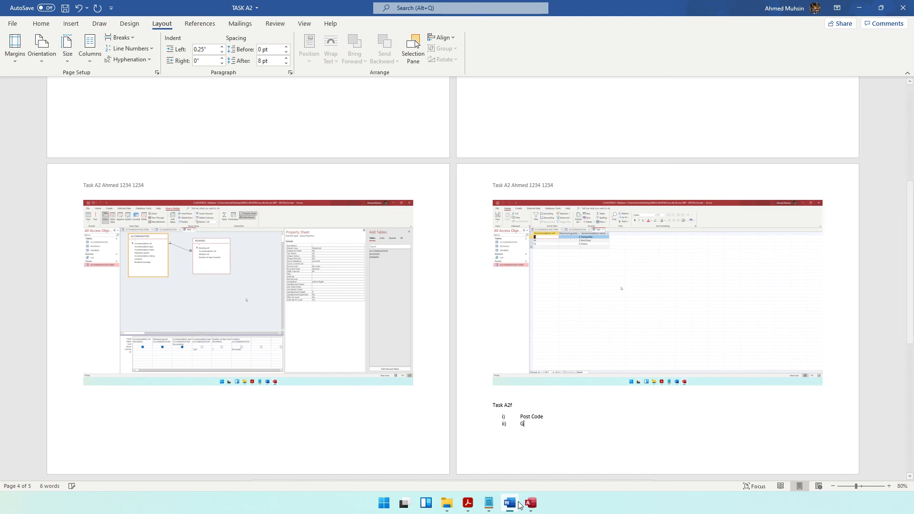
pyautogui.write('Gender')
pyautogui.press('Return')
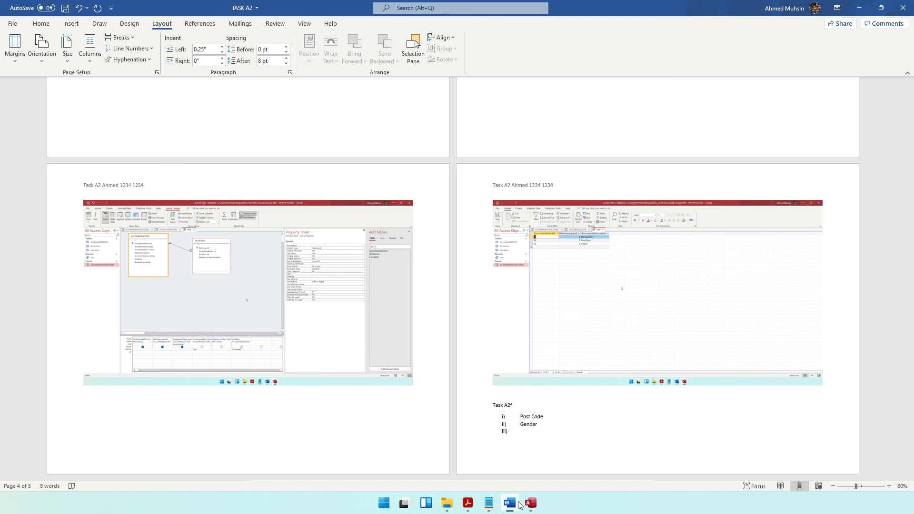
# - Switch to the practical paper in Adobe Acrobat Reader and read question (iii) on Limit to List with the Accommodation type field's lookup properties
pyautogui.click(468, 504)
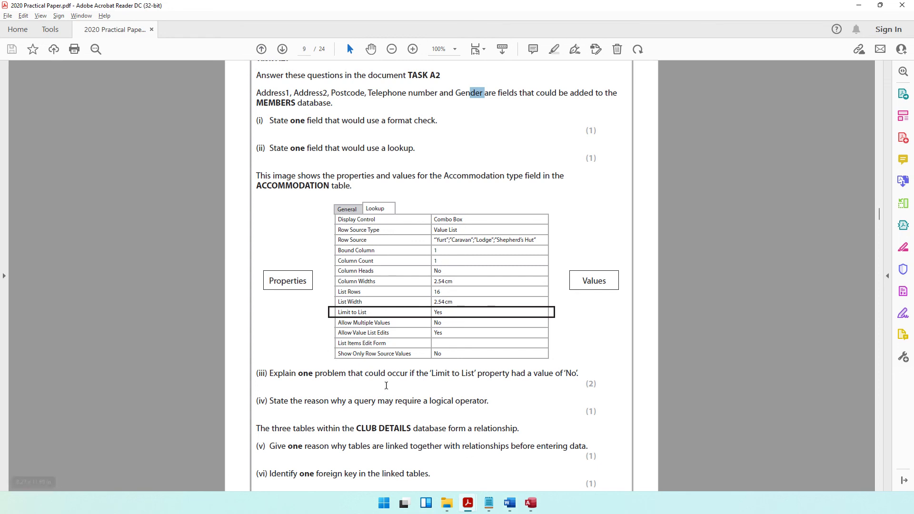
pyautogui.moveTo(366, 373); pyautogui.dragTo(414, 374)
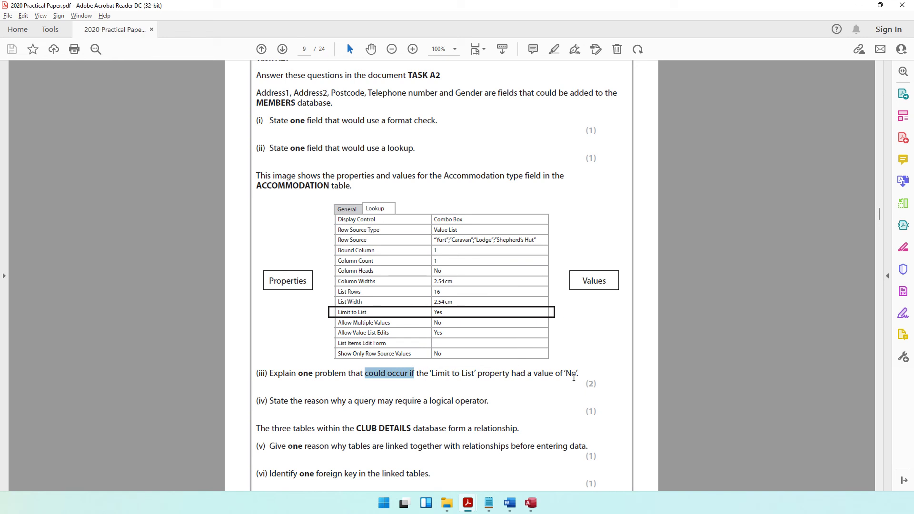
pyautogui.moveTo(274, 177); pyautogui.dragTo(453, 182)
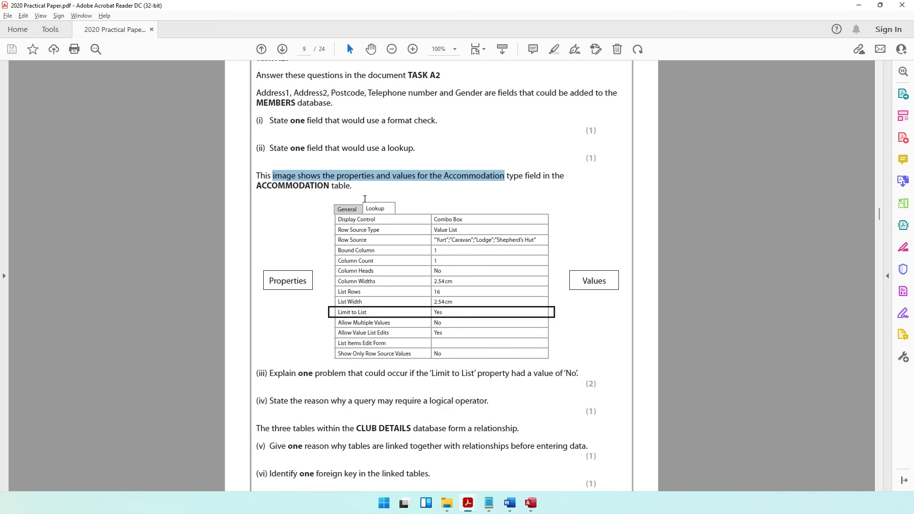
pyautogui.moveTo(453, 218); pyautogui.dragTo(537, 242)
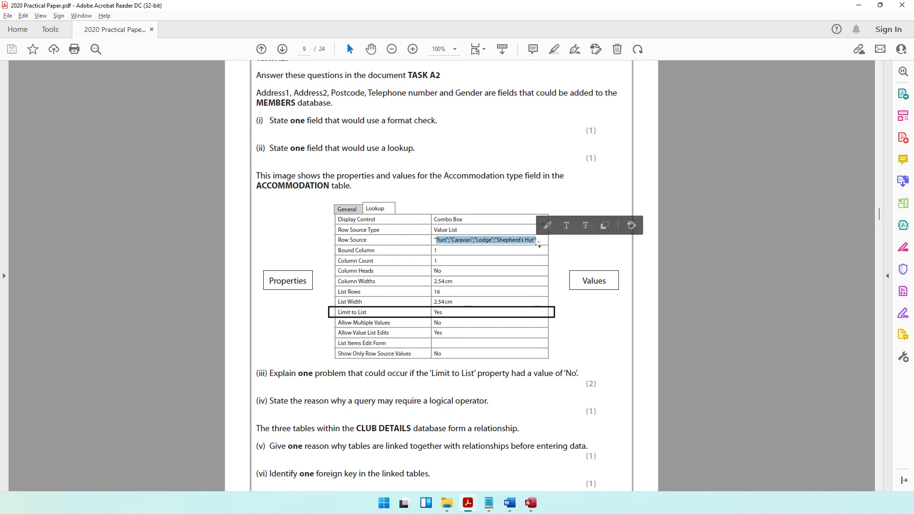
pyautogui.click(440, 241)
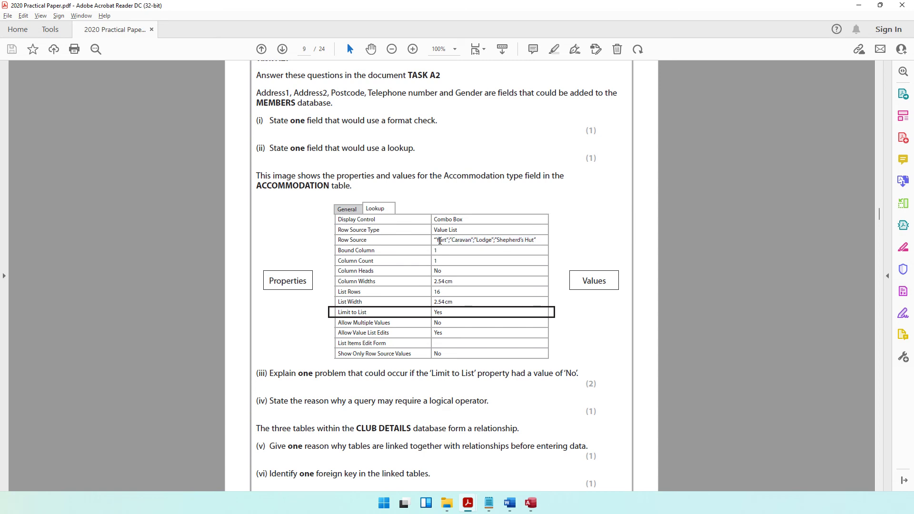
# - Examine the Row Source values and the Limit to List value in the Accommodation type lookup properties for question (iii)
pyautogui.moveTo(439, 241); pyautogui.dragTo(539, 242)
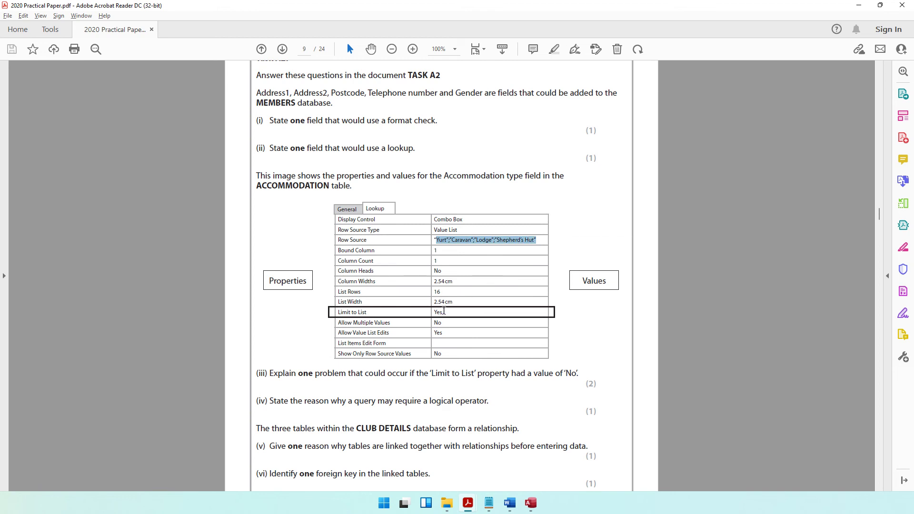
pyautogui.moveTo(444, 313); pyautogui.dragTo(432, 312)
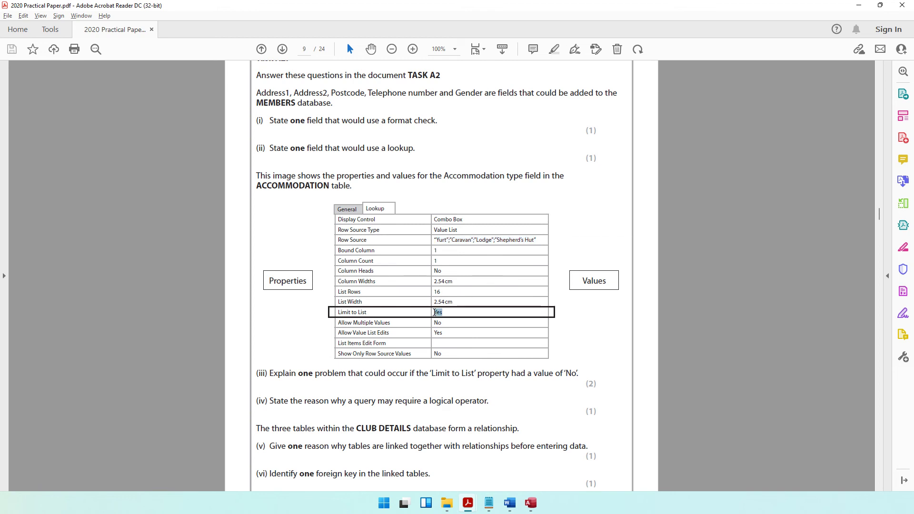
pyautogui.click(390, 313)
pyautogui.tripleClick(444, 312)
pyautogui.click(440, 241)
pyautogui.moveTo(434, 241); pyautogui.dragTo(540, 245)
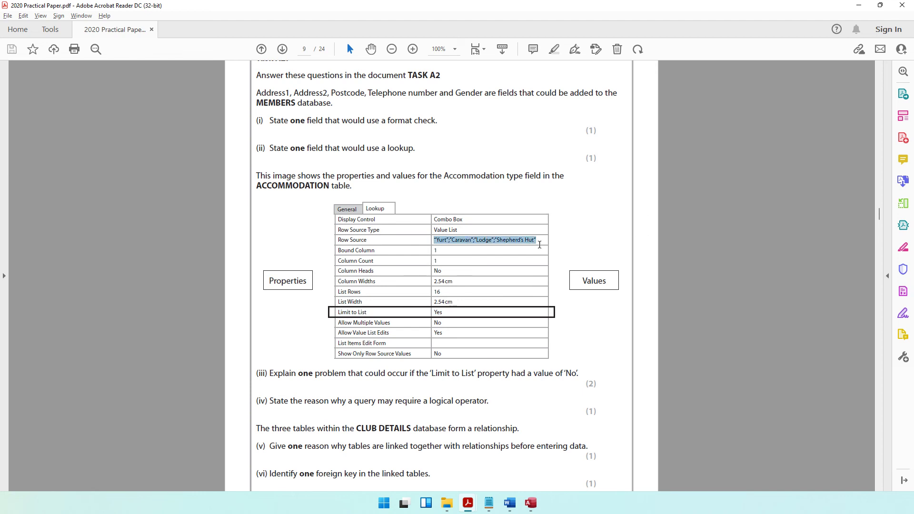
pyautogui.click(484, 242)
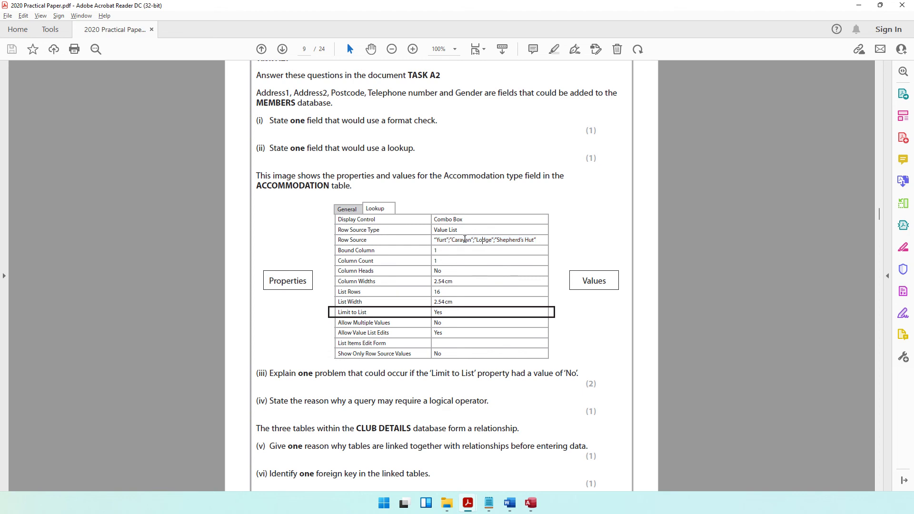
pyautogui.moveTo(437, 241); pyautogui.dragTo(538, 246)
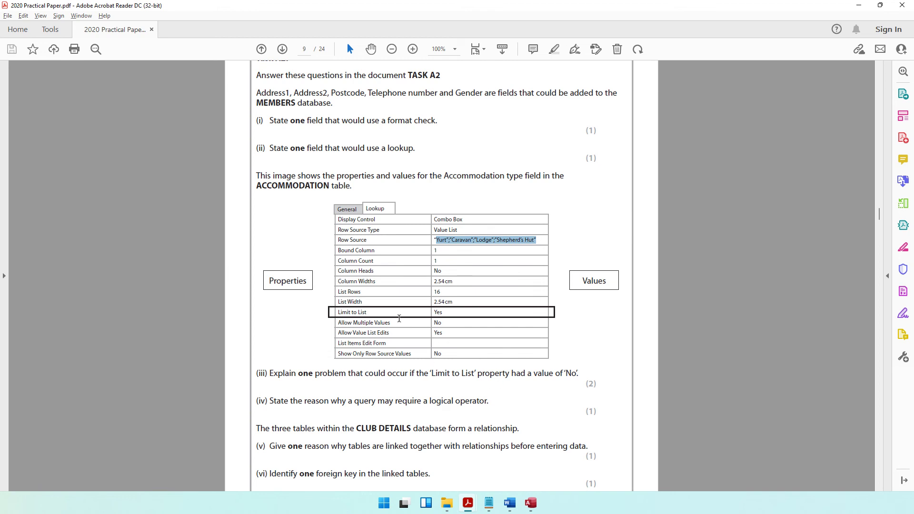
pyautogui.moveTo(444, 313); pyautogui.dragTo(433, 314)
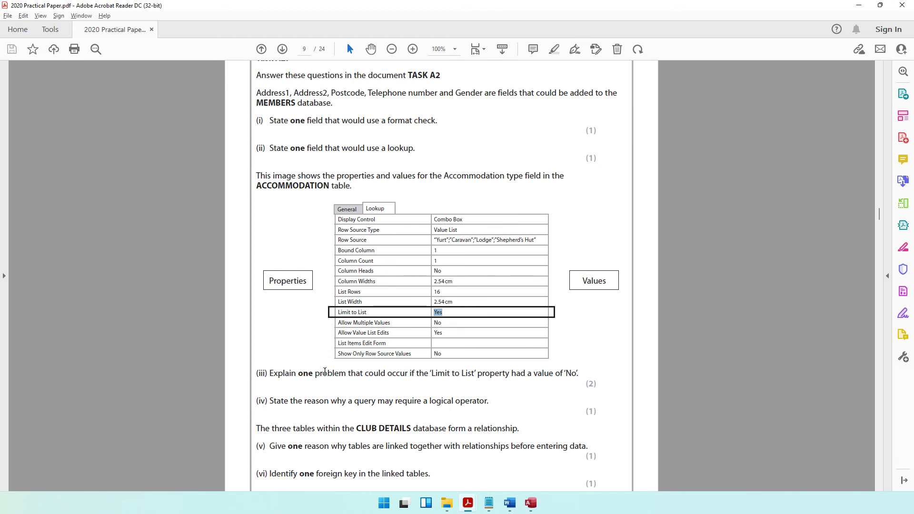
pyautogui.click(450, 312)
pyautogui.tripleClick(449, 312)
pyautogui.click(446, 312)
# - Switch to the TASK A2 document in Word and answer item iii) with "This may allow users to enter inaccurate or inconsistent values"
pyautogui.click(510, 504)
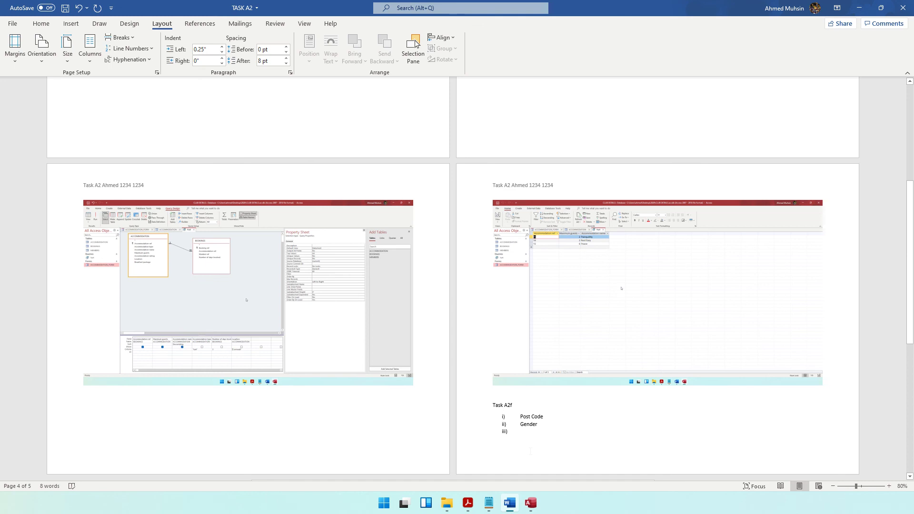
pyautogui.write('This may a')
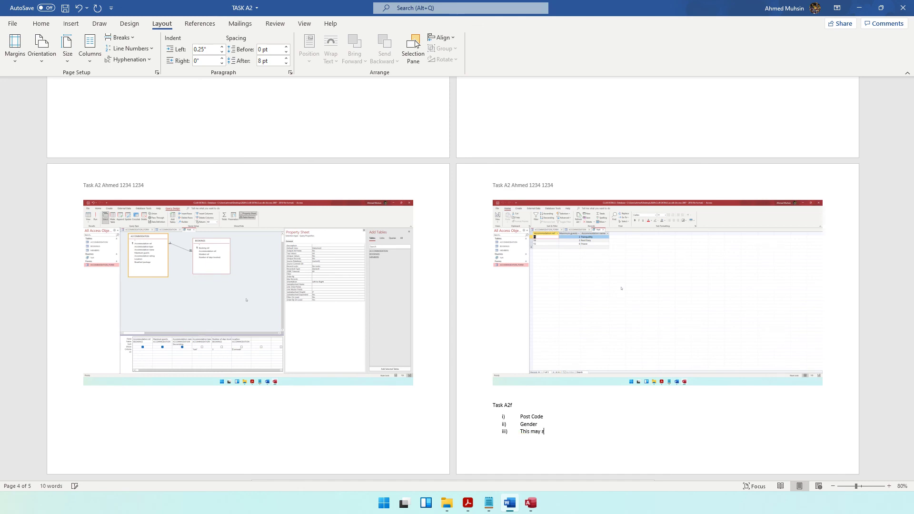
pyautogui.write('llow users to enter inaccurate or inconsistent values')
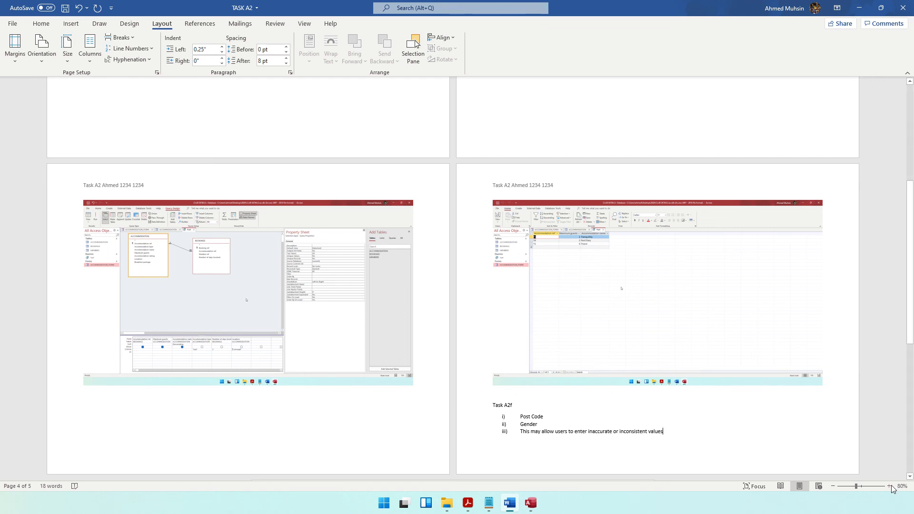
# - Enlarge the document view to 180% and bring the Task A2f answers and the blank space below them into view
pyautogui.click(890, 486)
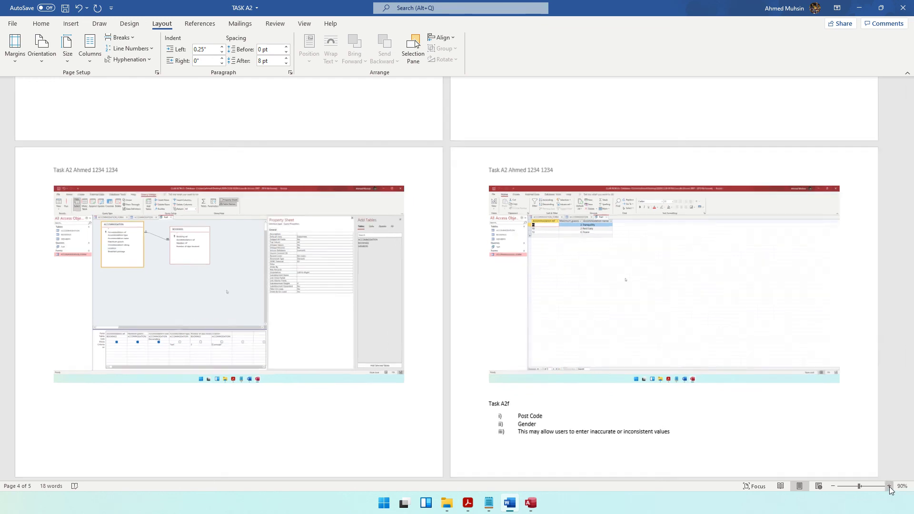
pyautogui.click(889, 486)
pyautogui.click(889, 486)
pyautogui.click(889, 486)
pyautogui.click(890, 486)
pyautogui.click(890, 486)
pyautogui.click(889, 486)
pyautogui.click(889, 486)
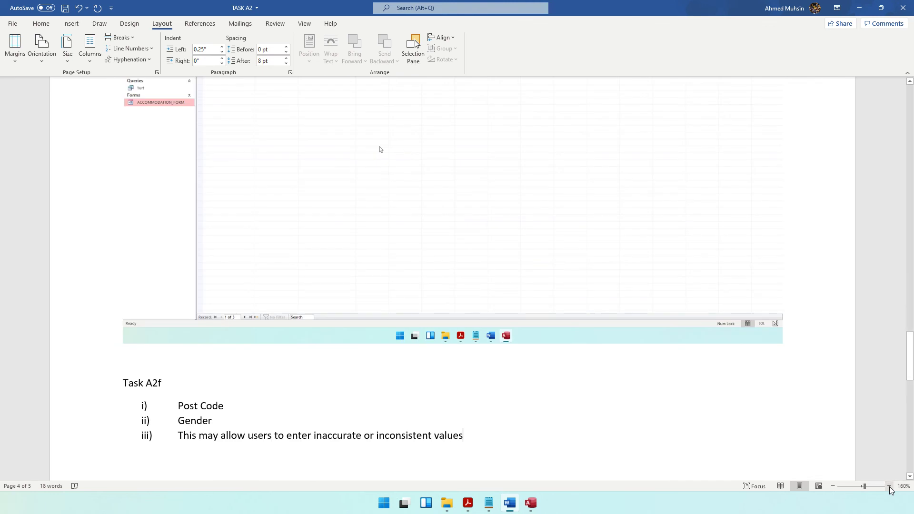
pyautogui.click(890, 486)
pyautogui.click(889, 486)
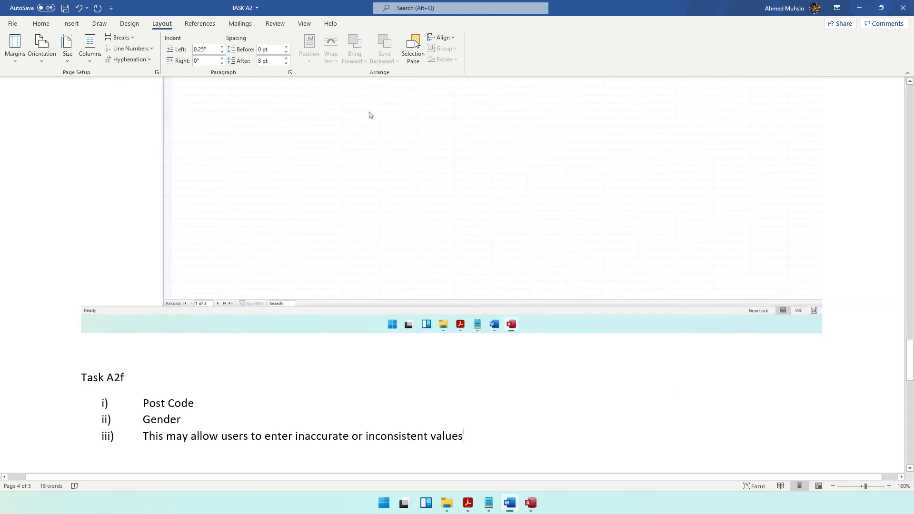
pyautogui.scroll(-3, 659, 391)
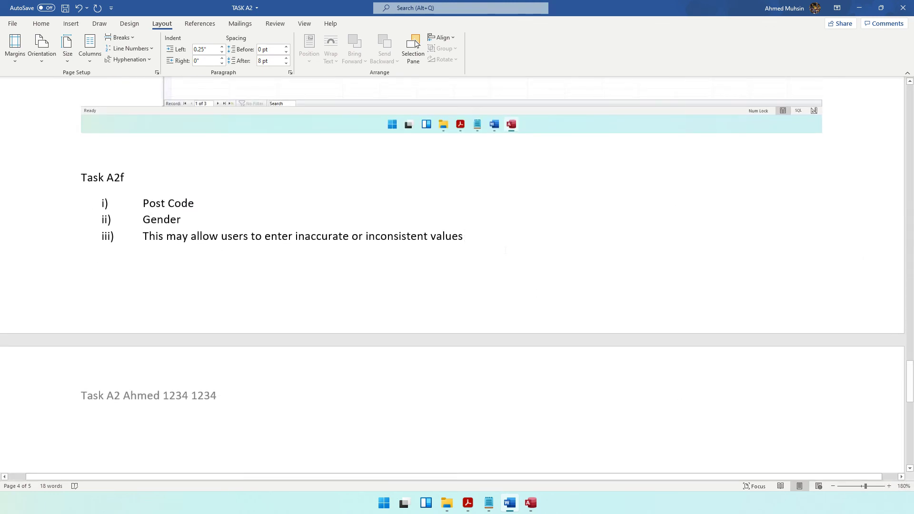
# - Switch to the practical paper in Adobe Acrobat Reader, read question (iv) on logical operators, and glance at the CLUB DETAILS database in Access
pyautogui.click(468, 501)
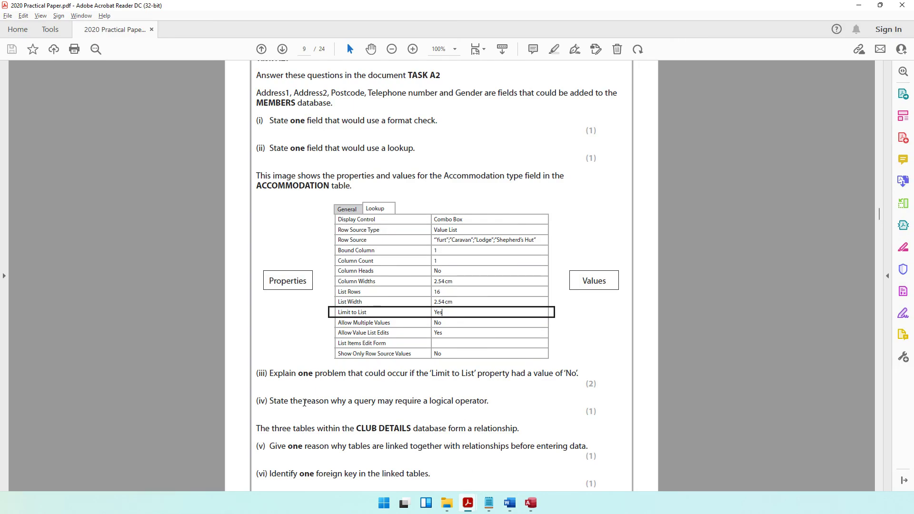
pyautogui.moveTo(304, 401); pyautogui.dragTo(479, 404)
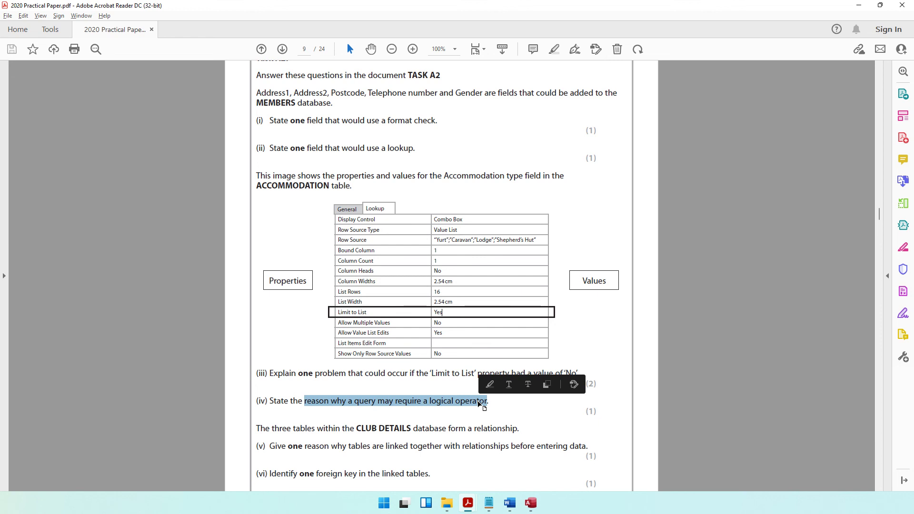
pyautogui.click(531, 503)
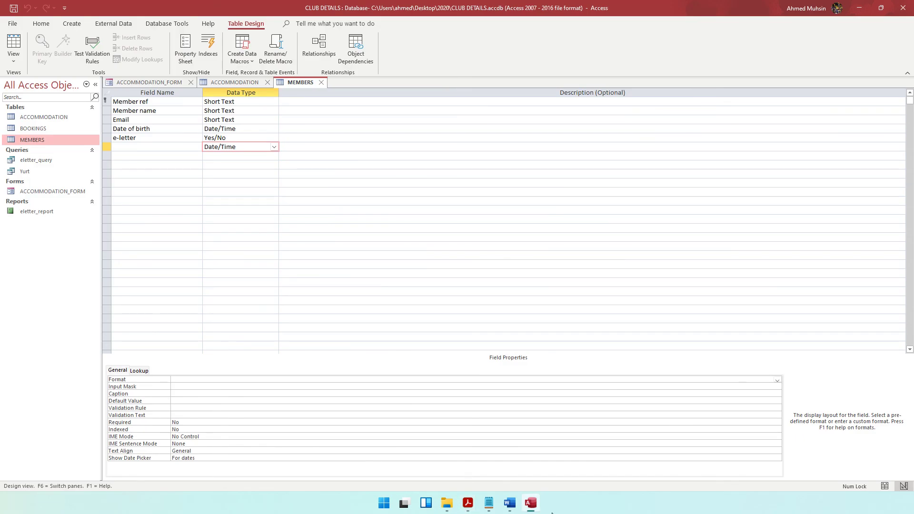
# - Switch to the TASK A2 document in Word and add item iv) reading "Logical operators are used to receive values within a range"
pyautogui.click(510, 503)
pyautogui.press('Return')
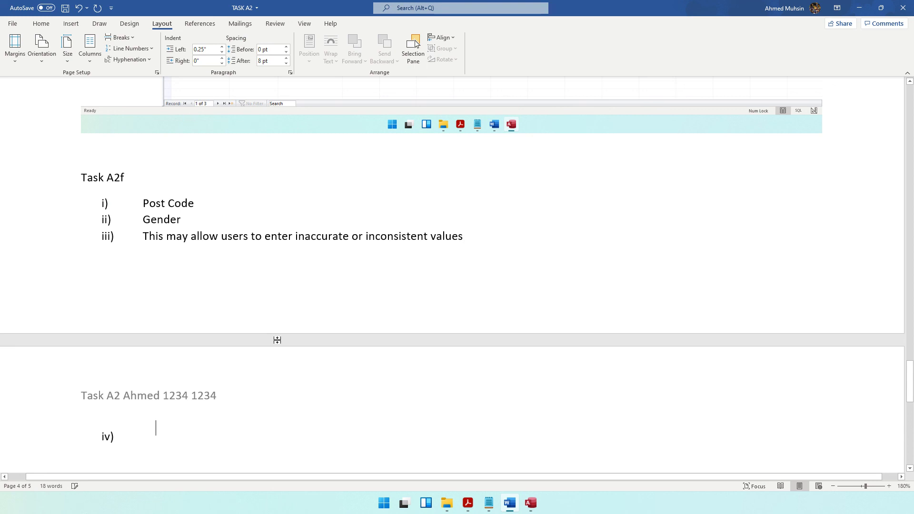
pyautogui.write('Logical o')
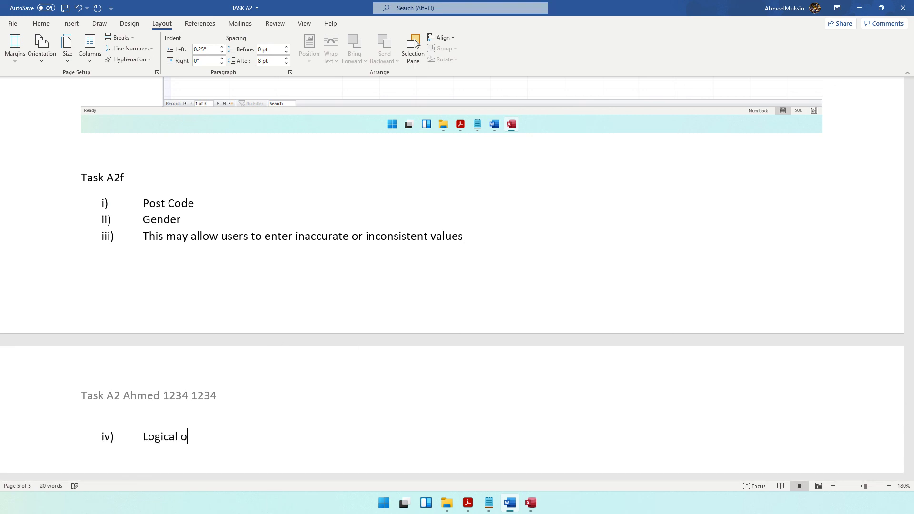
pyautogui.write('perators are used to reci')
pyautogui.press('BackSpace')
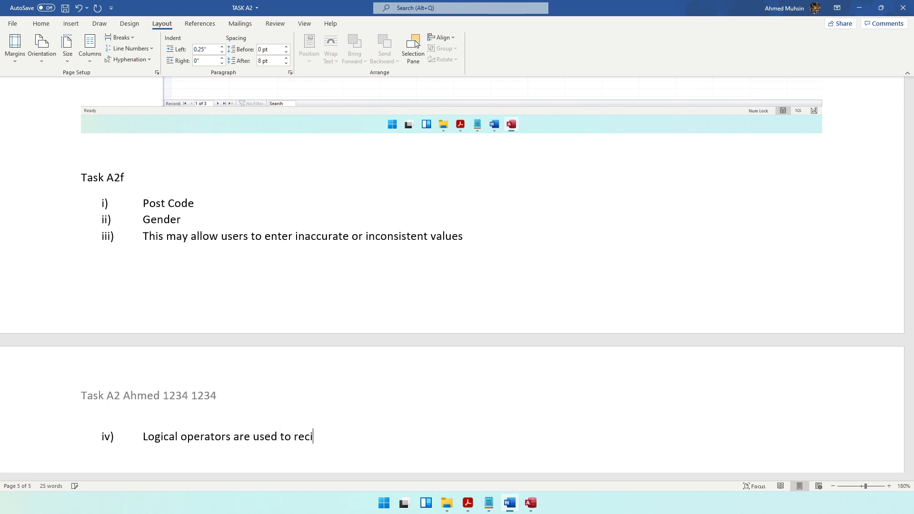
pyautogui.write('eive values with')
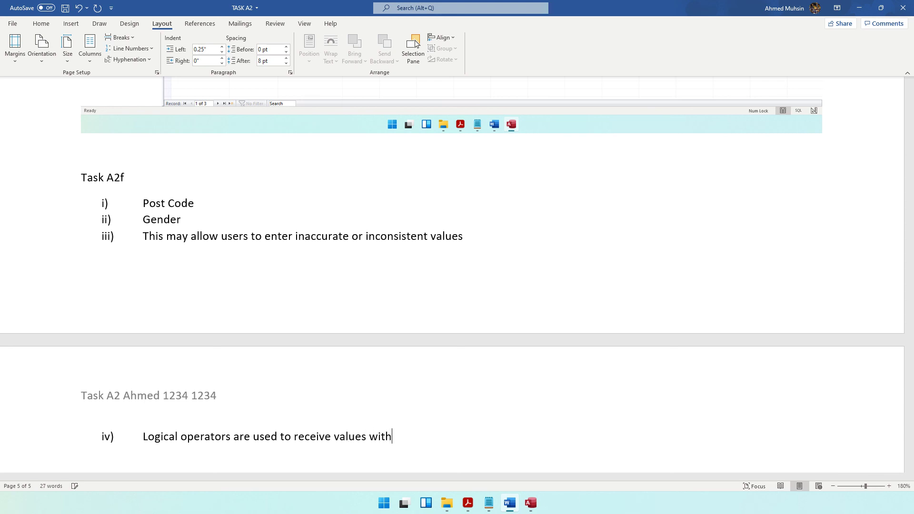
pyautogui.write('in a range')
pyautogui.scroll(-2, 457, 279)
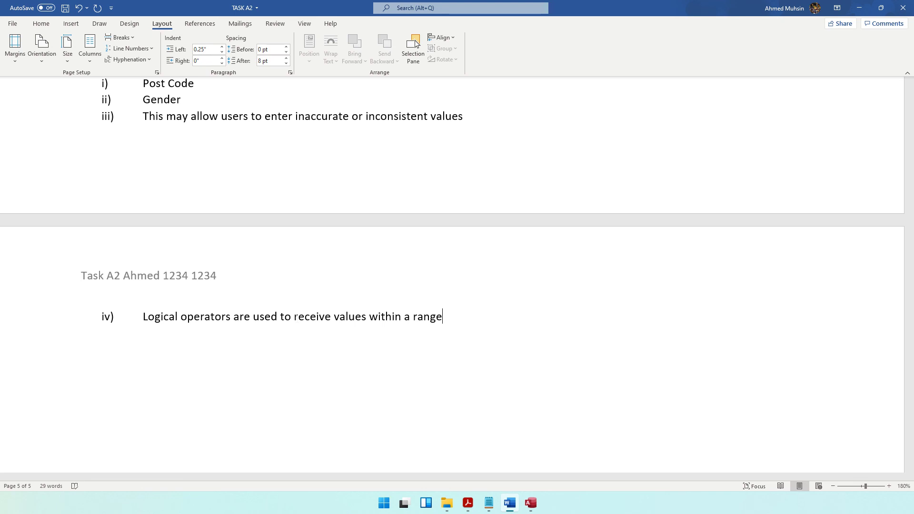
# - Switch to the practical paper in Adobe Acrobat Reader and read question (v) on why tables are linked with relationships before entering data
pyautogui.click(467, 503)
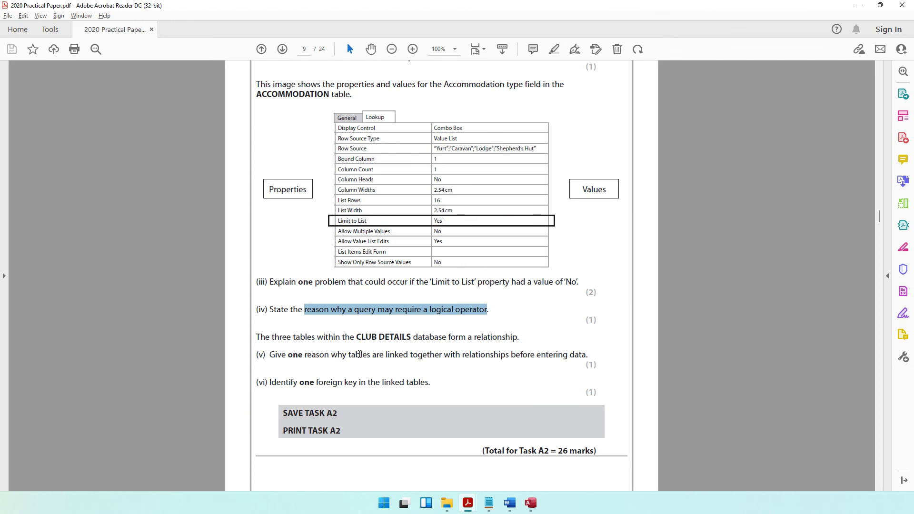
pyautogui.moveTo(356, 339); pyautogui.dragTo(431, 343)
pyautogui.click(430, 339)
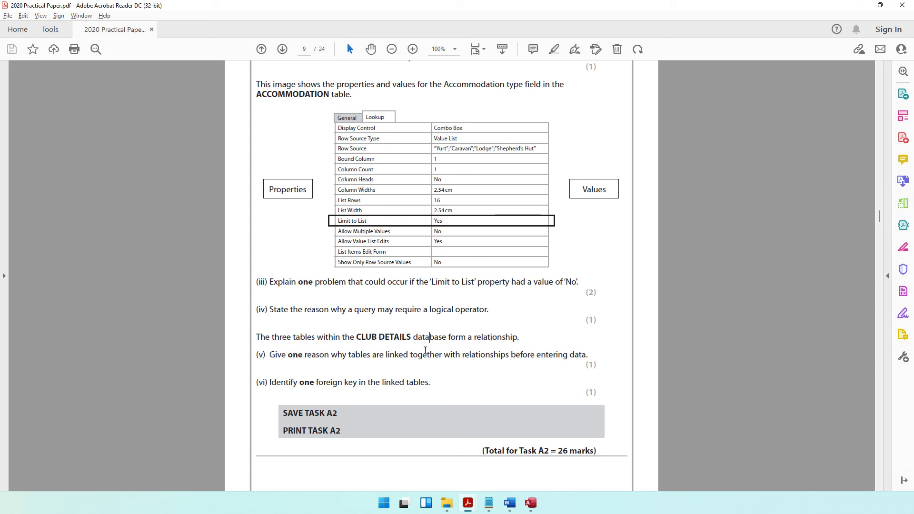
pyautogui.moveTo(307, 356); pyautogui.dragTo(585, 362)
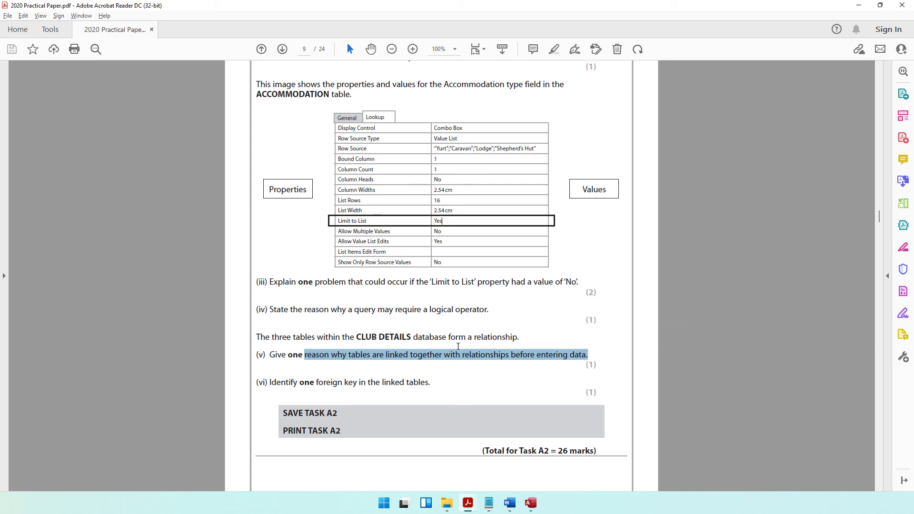
# - Glance at the MEMBERS table design in Access, and return to the TASK A2 document in Word to start item v)
pyautogui.click(528, 505)
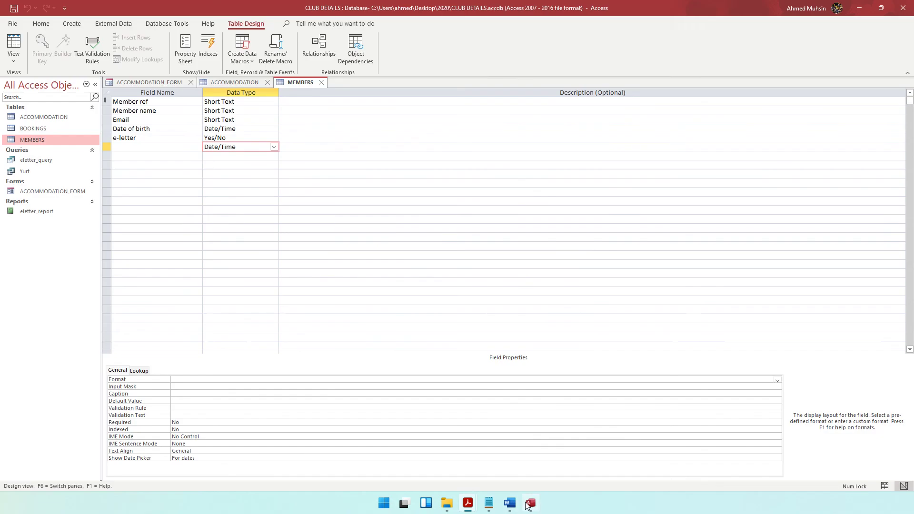
pyautogui.click(432, 380)
pyautogui.click(509, 504)
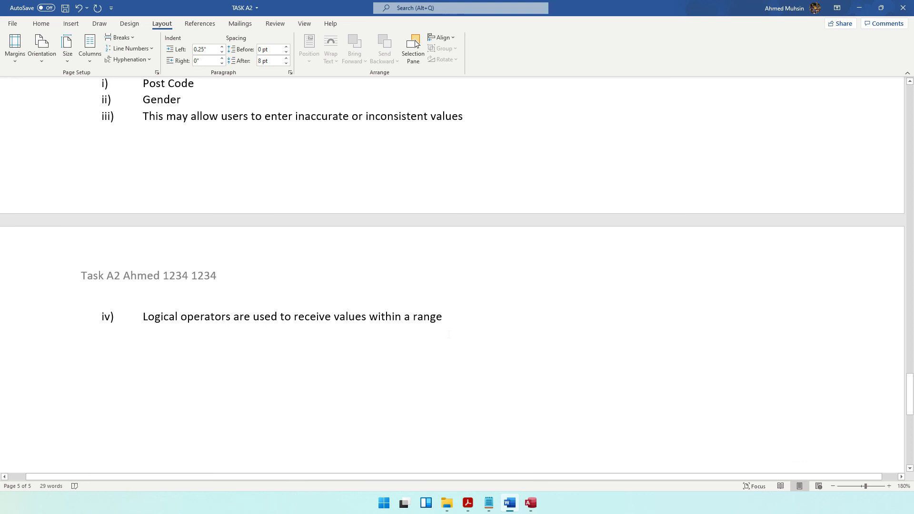
pyautogui.press('Return')
# - Recheck question (v) in Adobe Acrobat Reader, and examine in Access's Relationships window how Accommodation ref links the Accommodation and Bookings tables
pyautogui.click(468, 503)
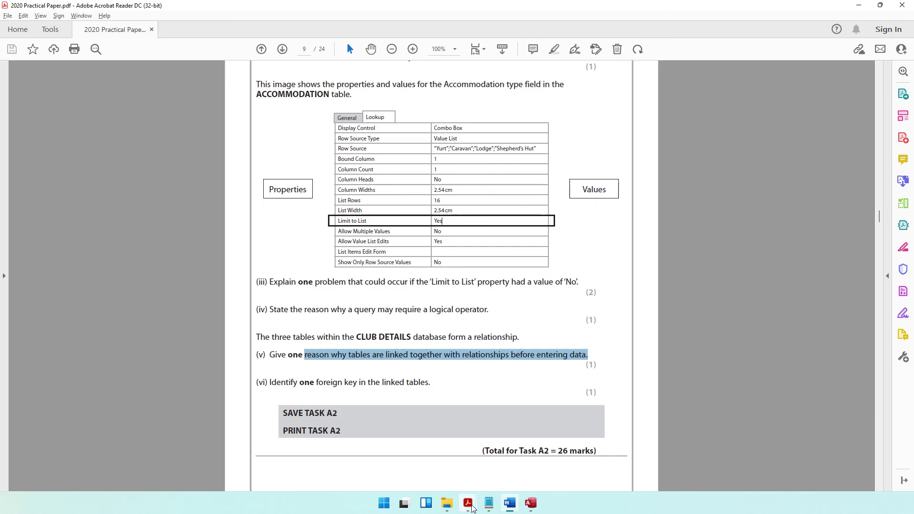
pyautogui.click(531, 504)
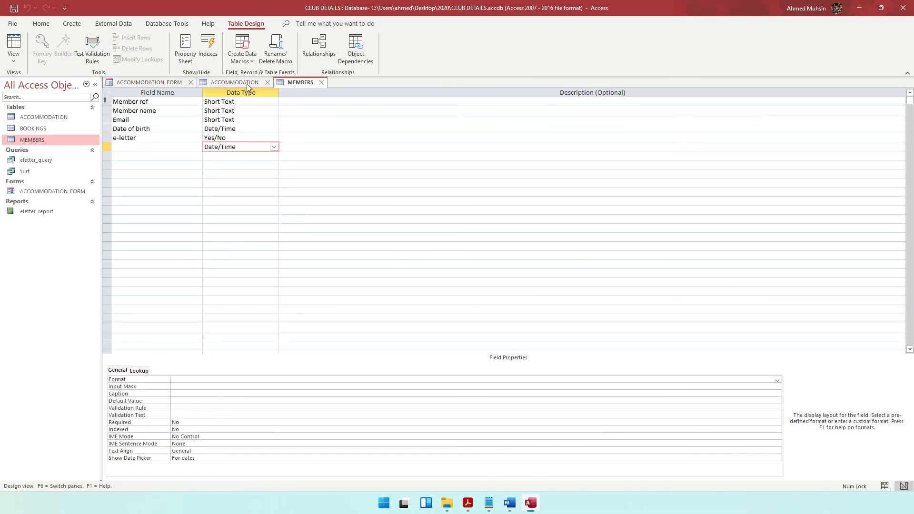
pyautogui.click(167, 23)
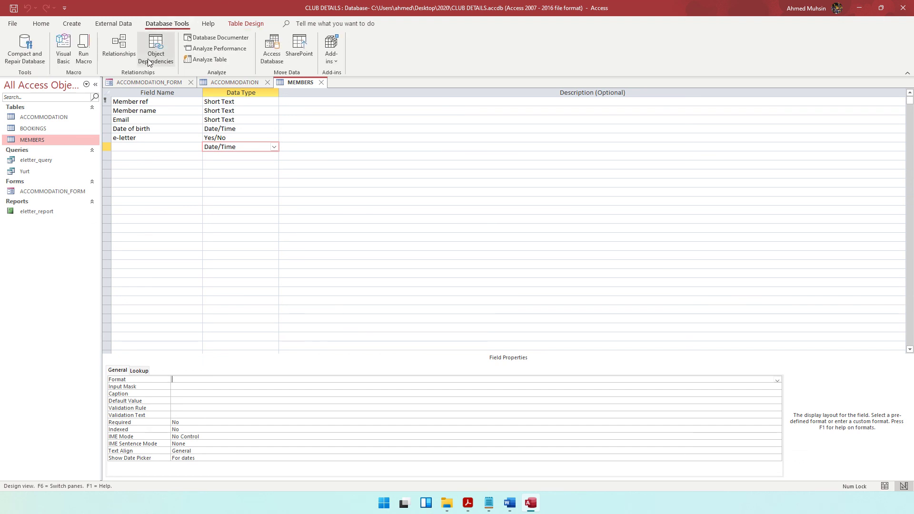
pyautogui.click(119, 45)
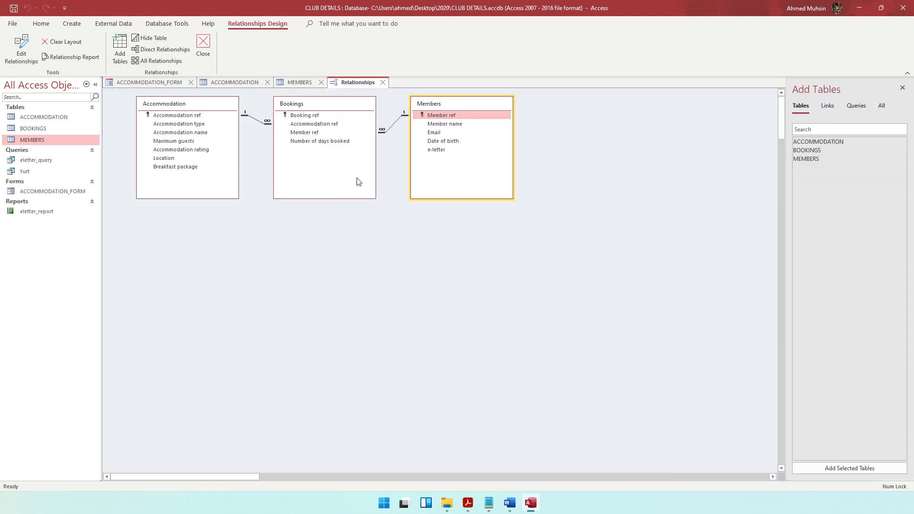
pyautogui.click(167, 104)
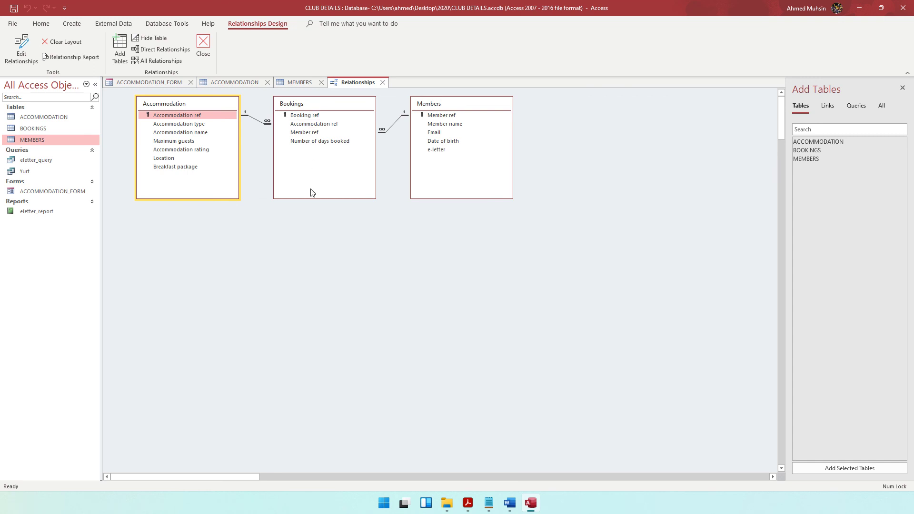
pyautogui.click(305, 125)
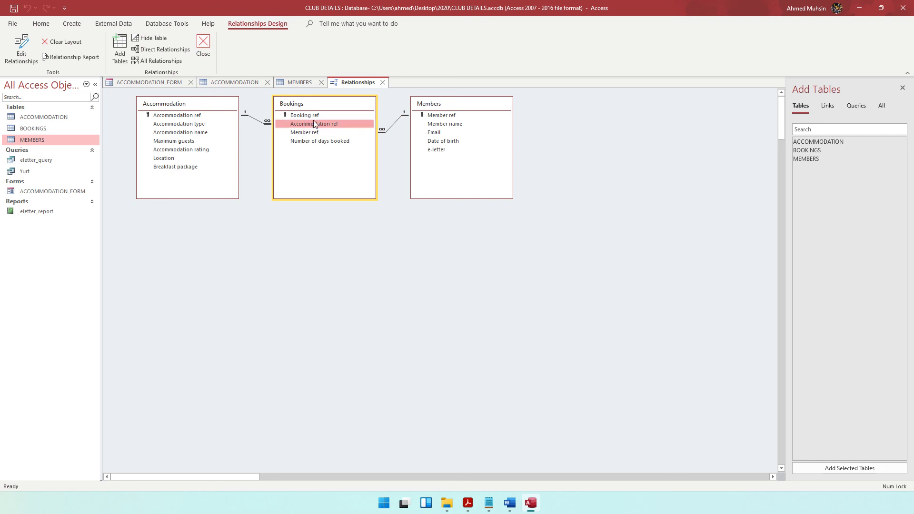
pyautogui.click(200, 112)
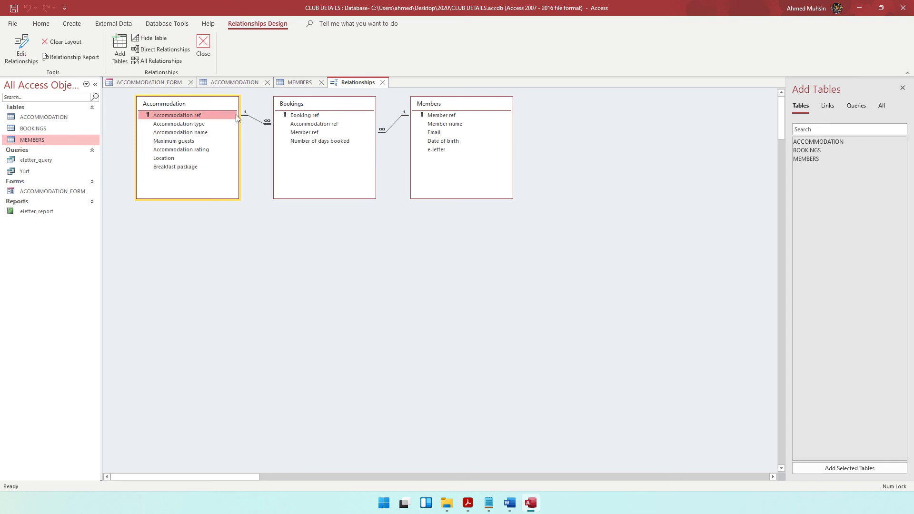
pyautogui.click(304, 124)
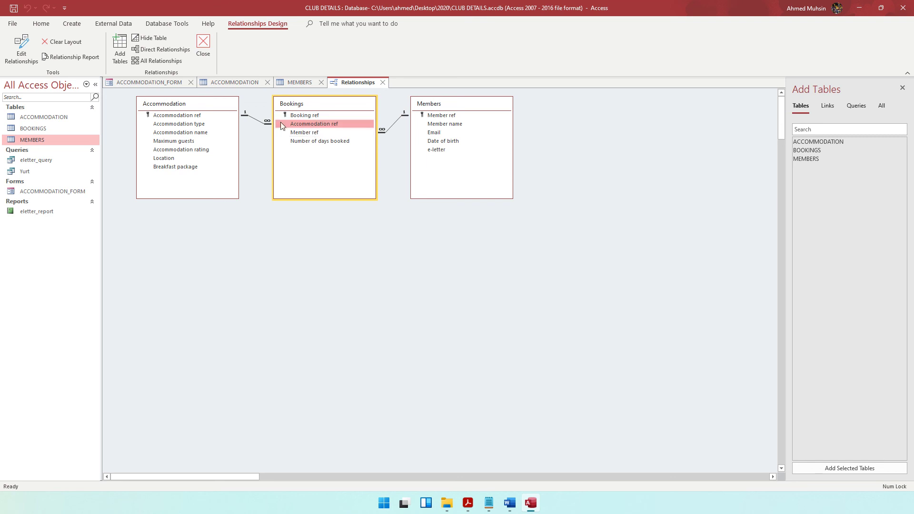
pyautogui.moveTo(281, 123); pyautogui.dragTo(157, 111)
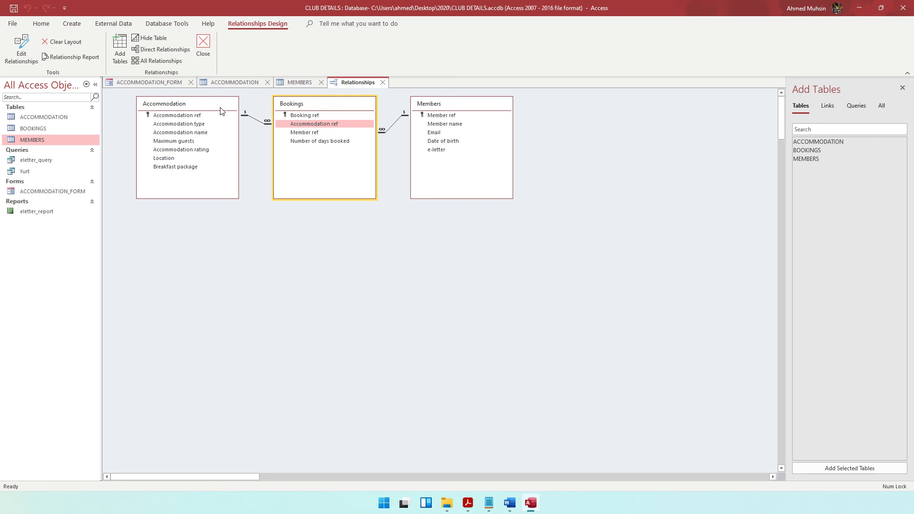
# - Switch to the TASK A2 document in Word and complete item v) with "The reason is to prevent inaccurate details from being entered into the table"
pyautogui.click(317, 127)
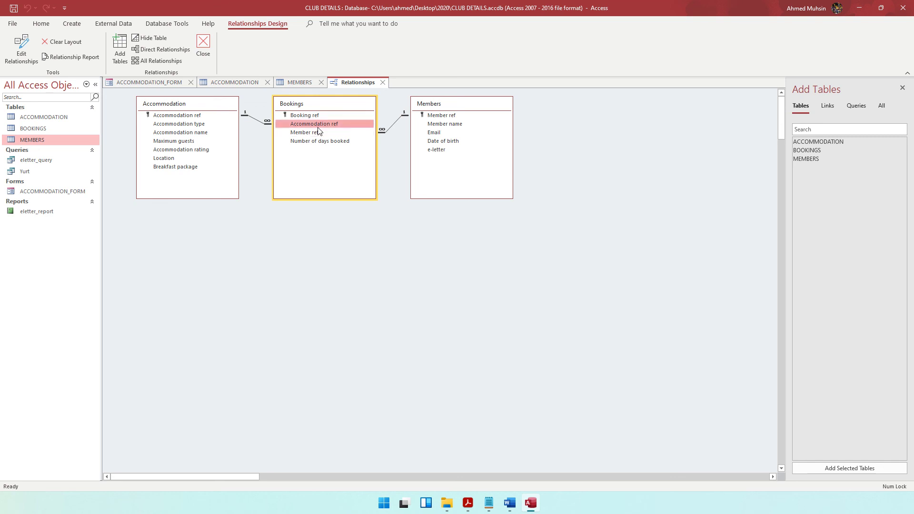
pyautogui.click(510, 504)
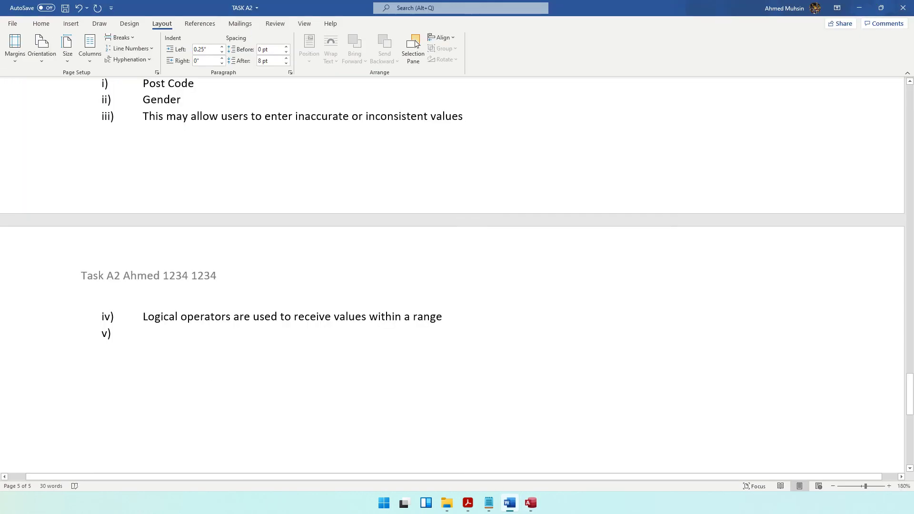
pyautogui.click(468, 503)
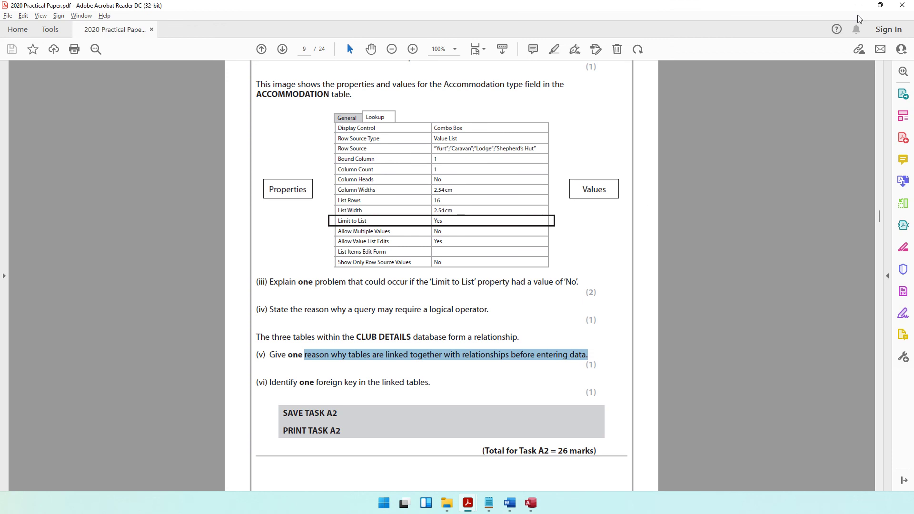
pyautogui.hotkey('alt', 'Tab')
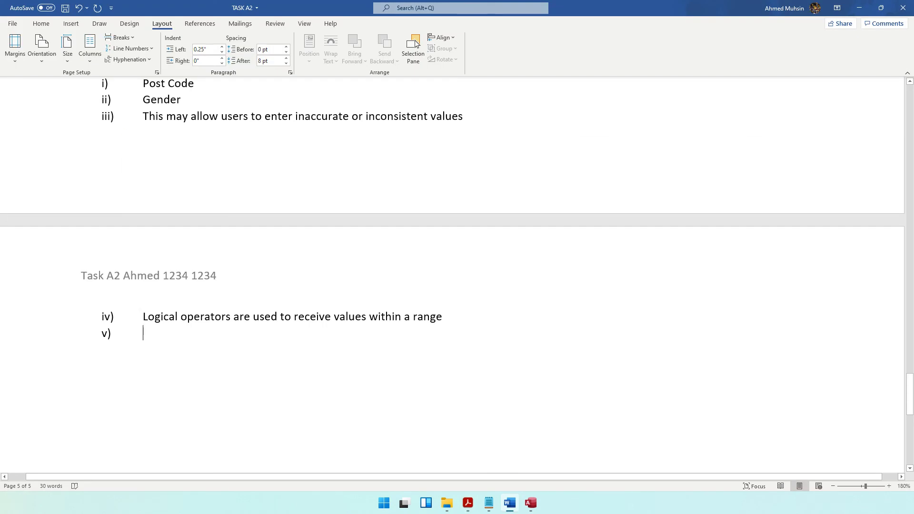
pyautogui.write('The ')
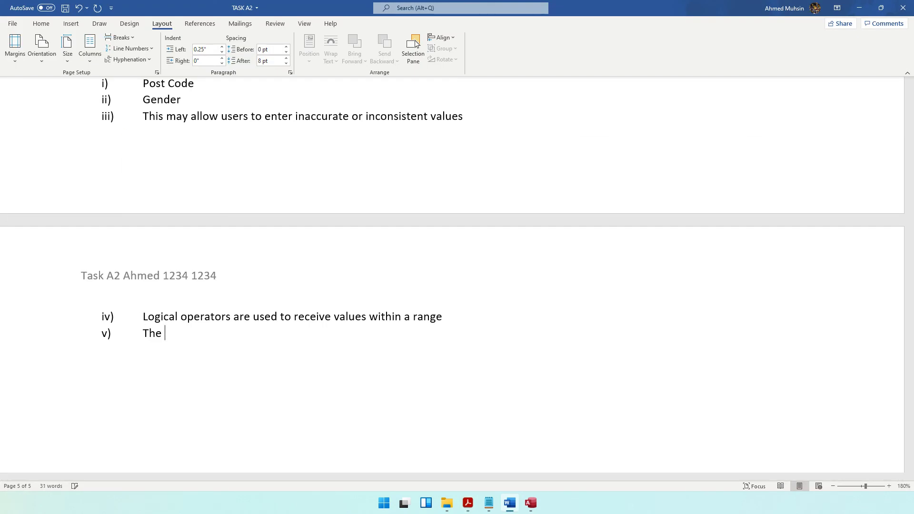
pyautogui.write('reason is to prevent in')
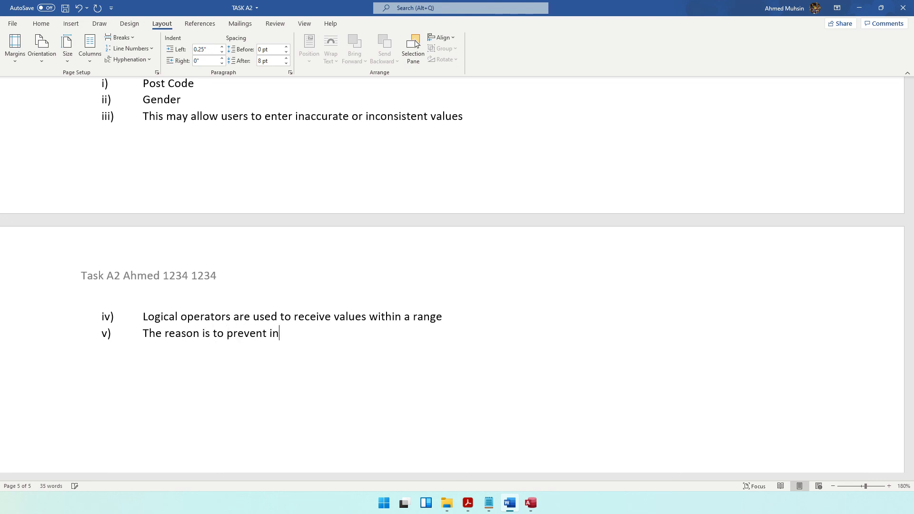
pyautogui.write('accurate details from being ent')
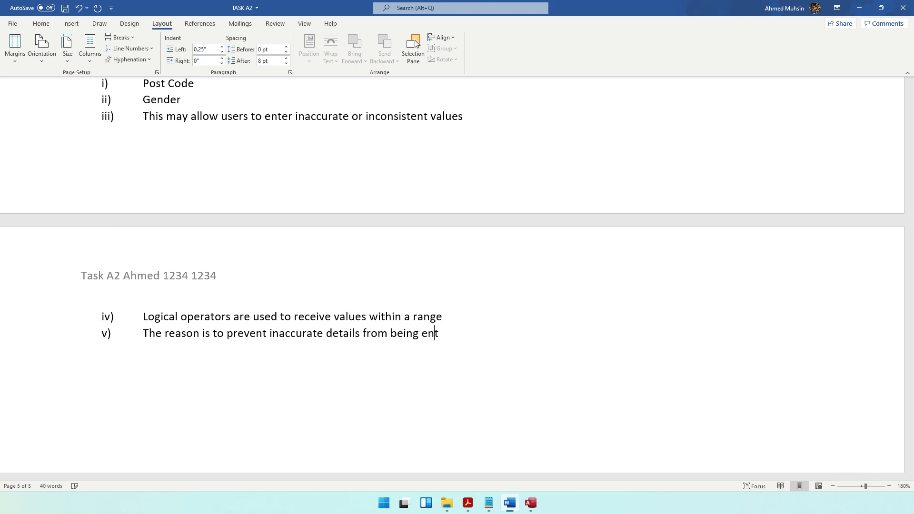
pyautogui.write('ered into the table')
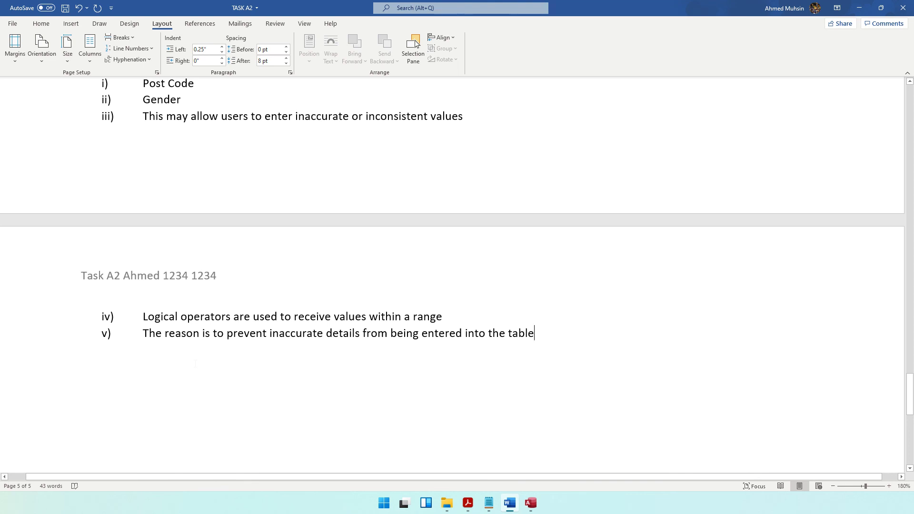
# - Read question (vi) on foreign keys in Adobe Acrobat Reader, and examine the key fields of Bookings and Accommodation in Access's Relationships window
pyautogui.click(468, 503)
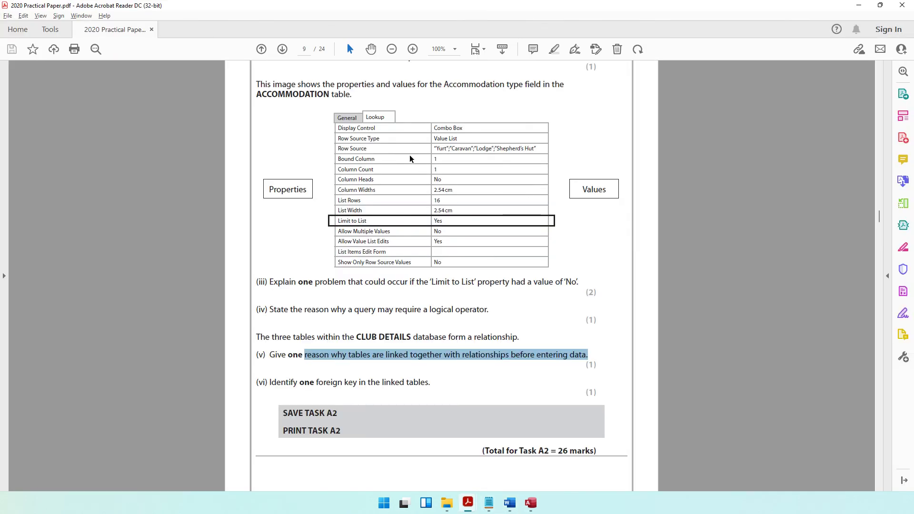
pyautogui.click(530, 504)
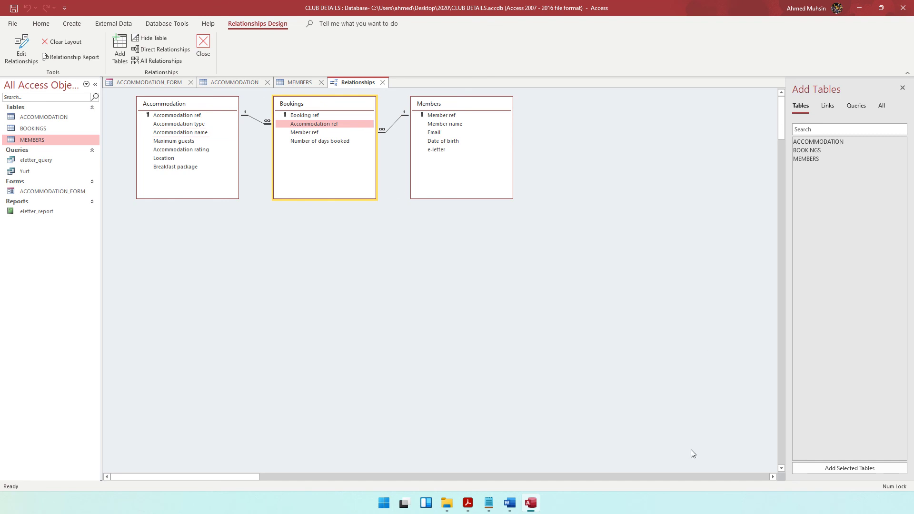
pyautogui.click(466, 506)
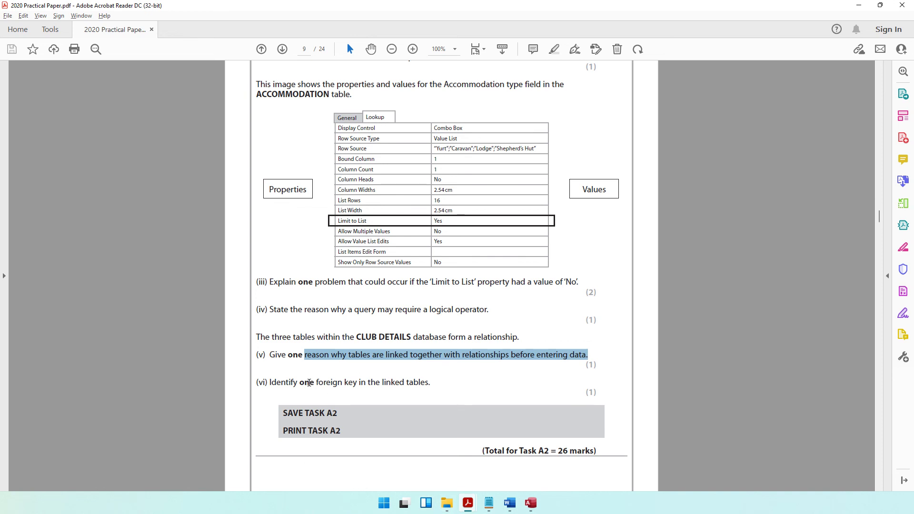
pyautogui.moveTo(308, 383); pyautogui.dragTo(419, 388)
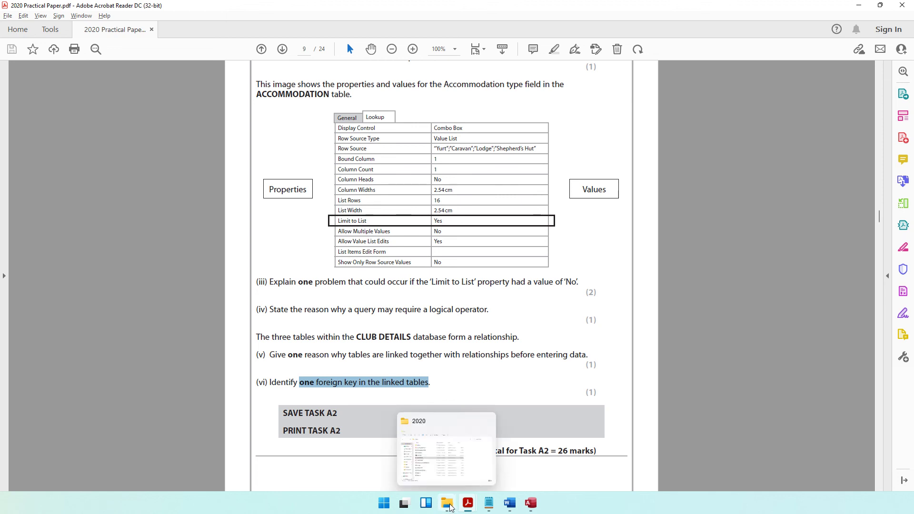
pyautogui.click(532, 503)
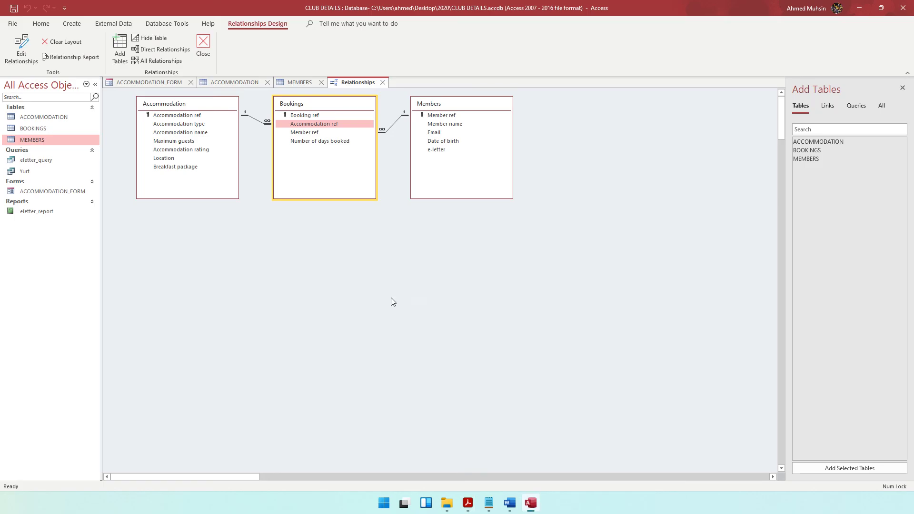
pyautogui.click(305, 117)
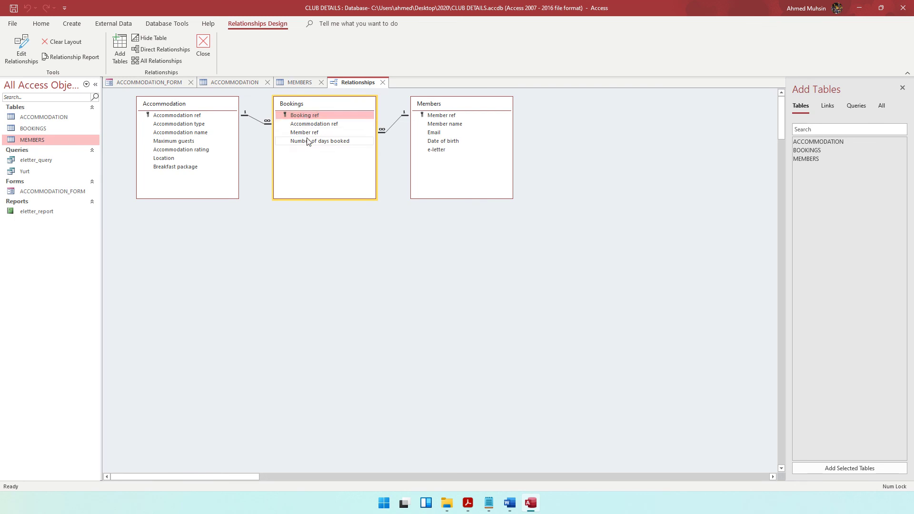
pyautogui.click(306, 125)
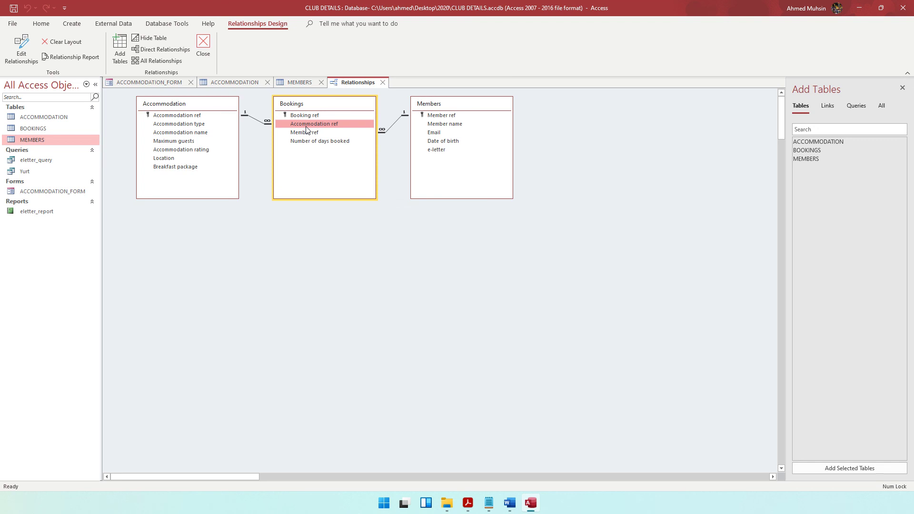
pyautogui.click(195, 116)
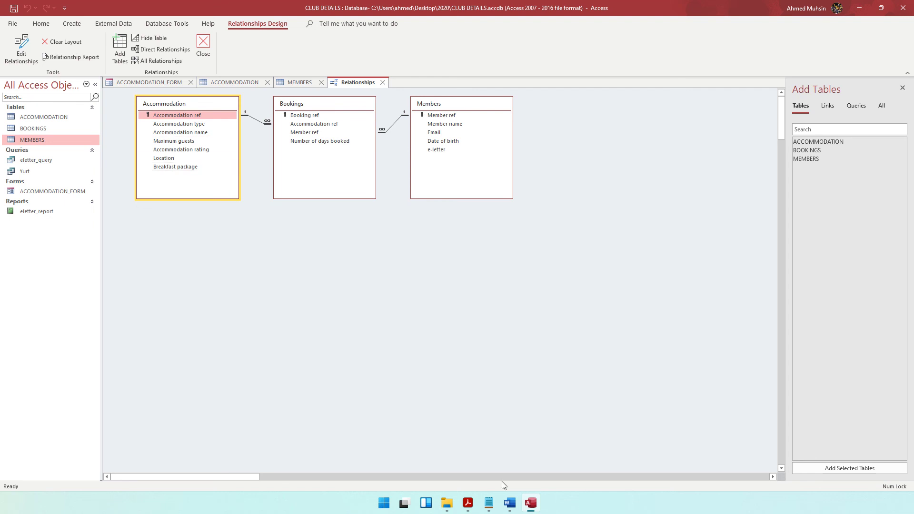
pyautogui.click(468, 503)
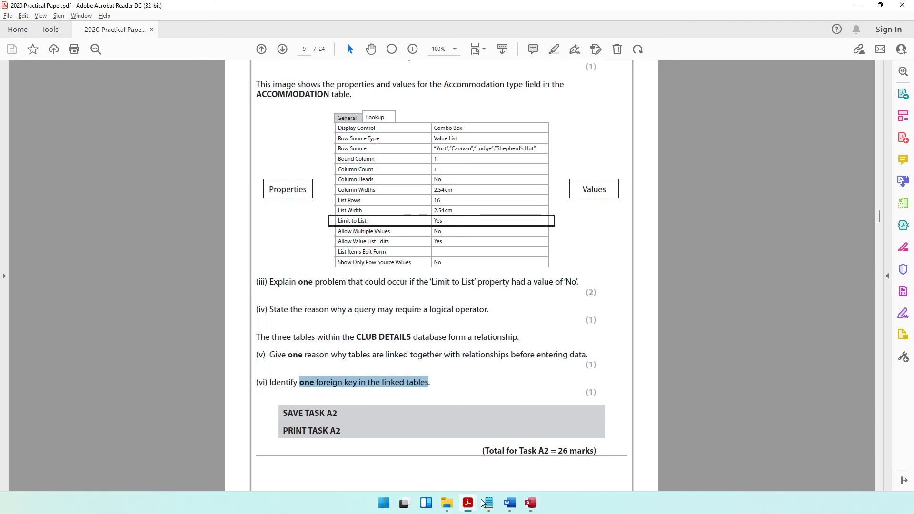
# - Switch to the TASK A2 document in Word and add item vi) reading "The Accommodation Ref in Bookings Table", correcting the spelling of Accommodation
pyautogui.click(509, 503)
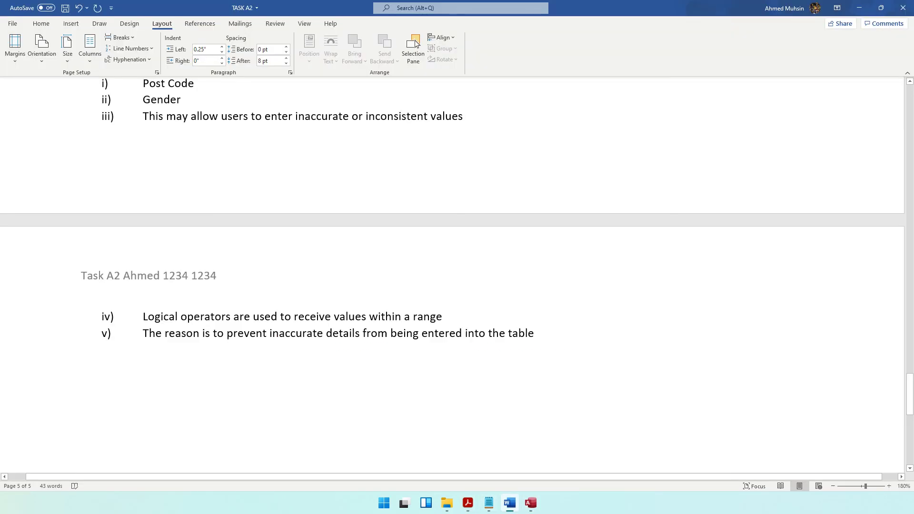
pyautogui.press('Return')
pyautogui.write('The A')
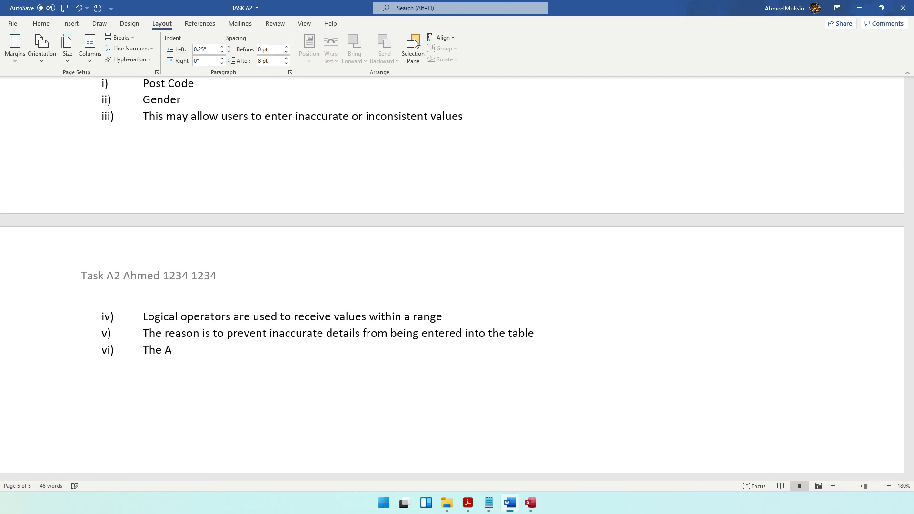
pyautogui.write('ccomodation R')
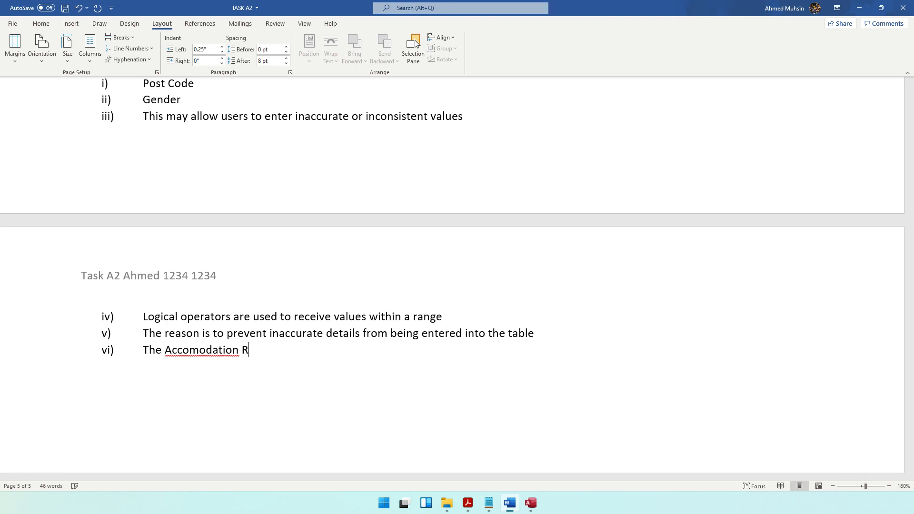
pyautogui.write('ef in Bookings Table')
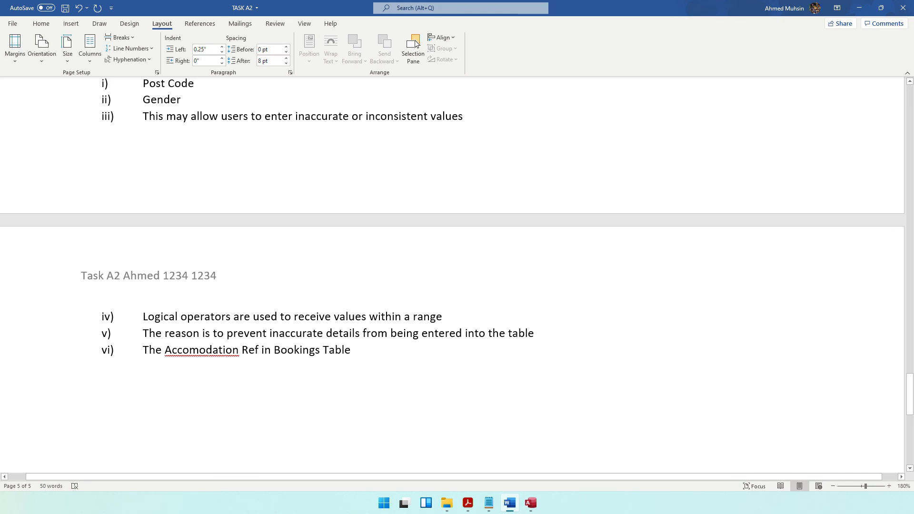
pyautogui.rightClick(202, 351)
pyautogui.click(191, 384)
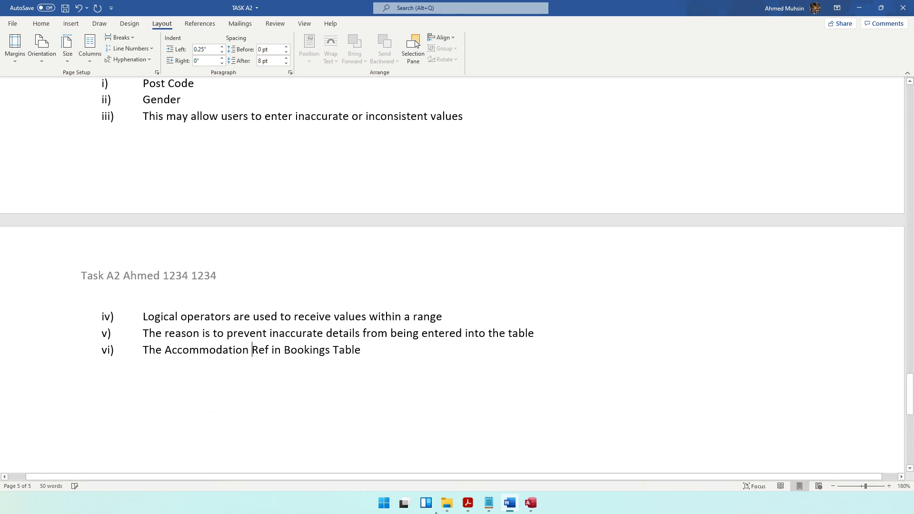
# - Review the remaining Task A2 instructions in the practical paper in Adobe Acrobat Reader, and save the TASK A2 document in Word
pyautogui.click(469, 503)
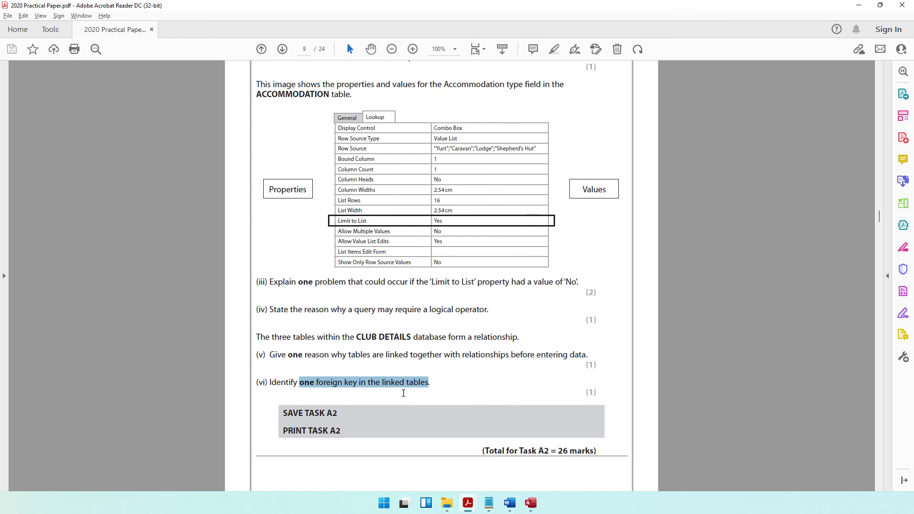
pyautogui.scroll(-4, 404, 393)
pyautogui.scroll(-1, 403, 393)
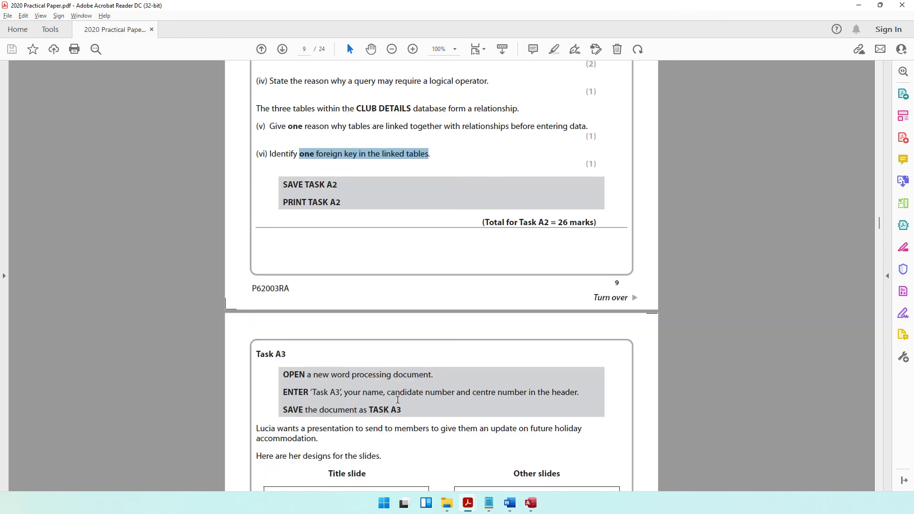
pyautogui.scroll(-1, 398, 400)
pyautogui.scroll(5, 398, 400)
pyautogui.scroll(4, 398, 399)
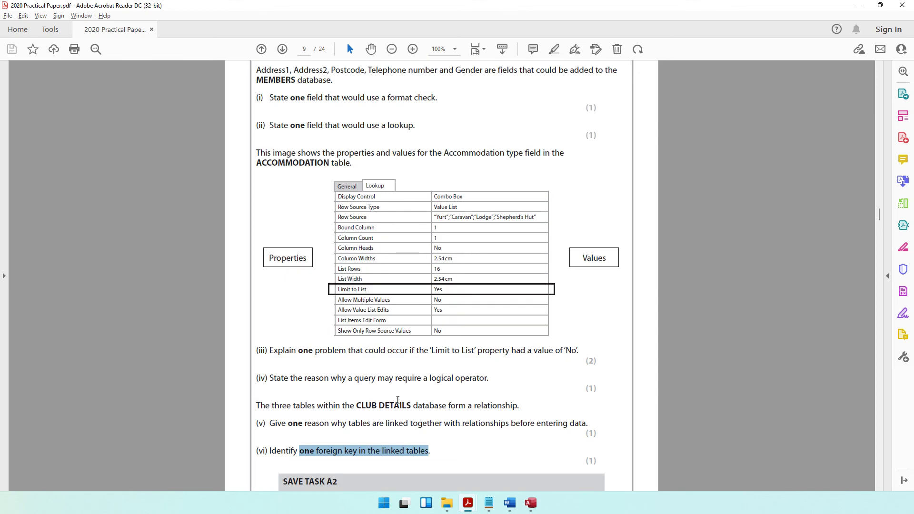
pyautogui.scroll(-3, 398, 400)
pyautogui.scroll(-2, 398, 400)
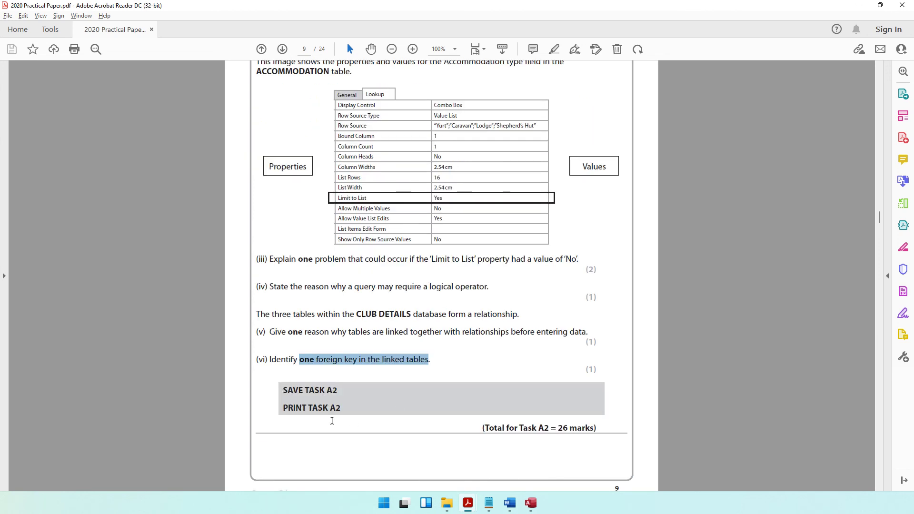
pyautogui.click(510, 503)
pyautogui.click(64, 8)
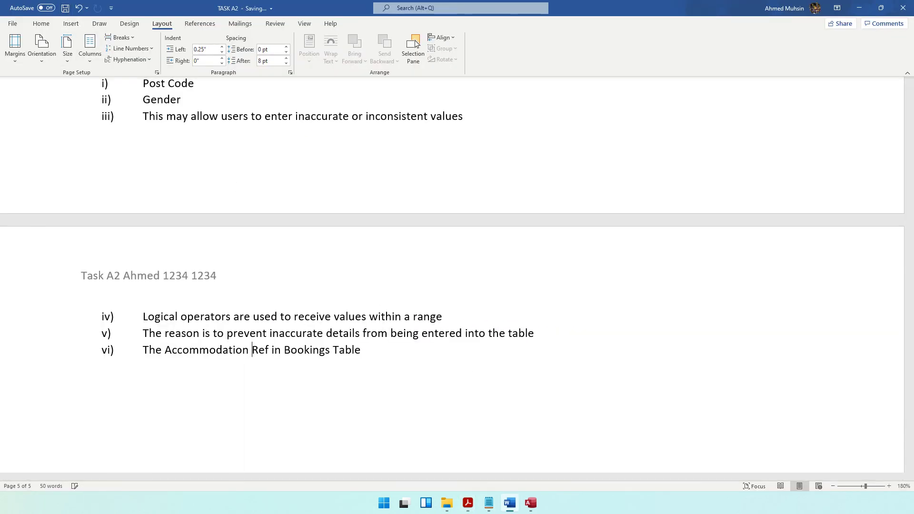
# - Switch to the practical paper in Adobe Acrobat Reader and read the Task A3 instructions and slide designs
pyautogui.click(467, 504)
pyautogui.scroll(-9, 385, 280)
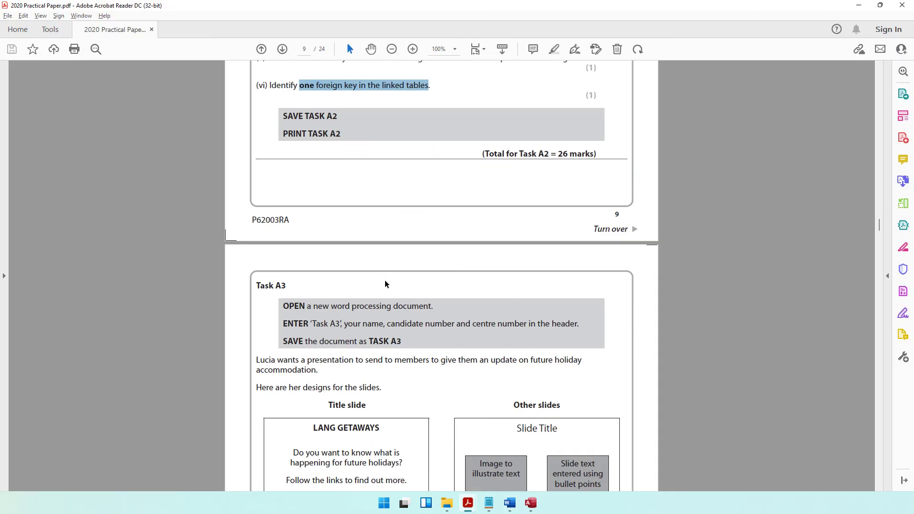
pyautogui.scroll(-3, 291, 207)
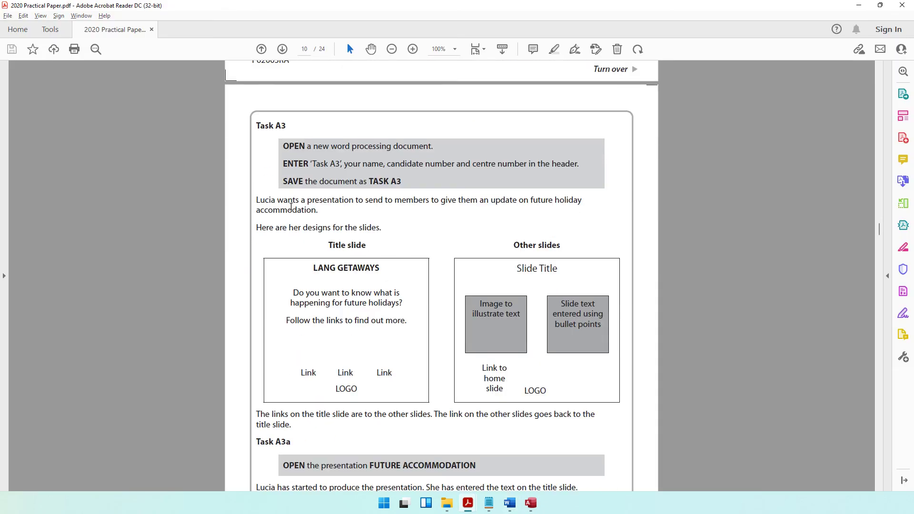